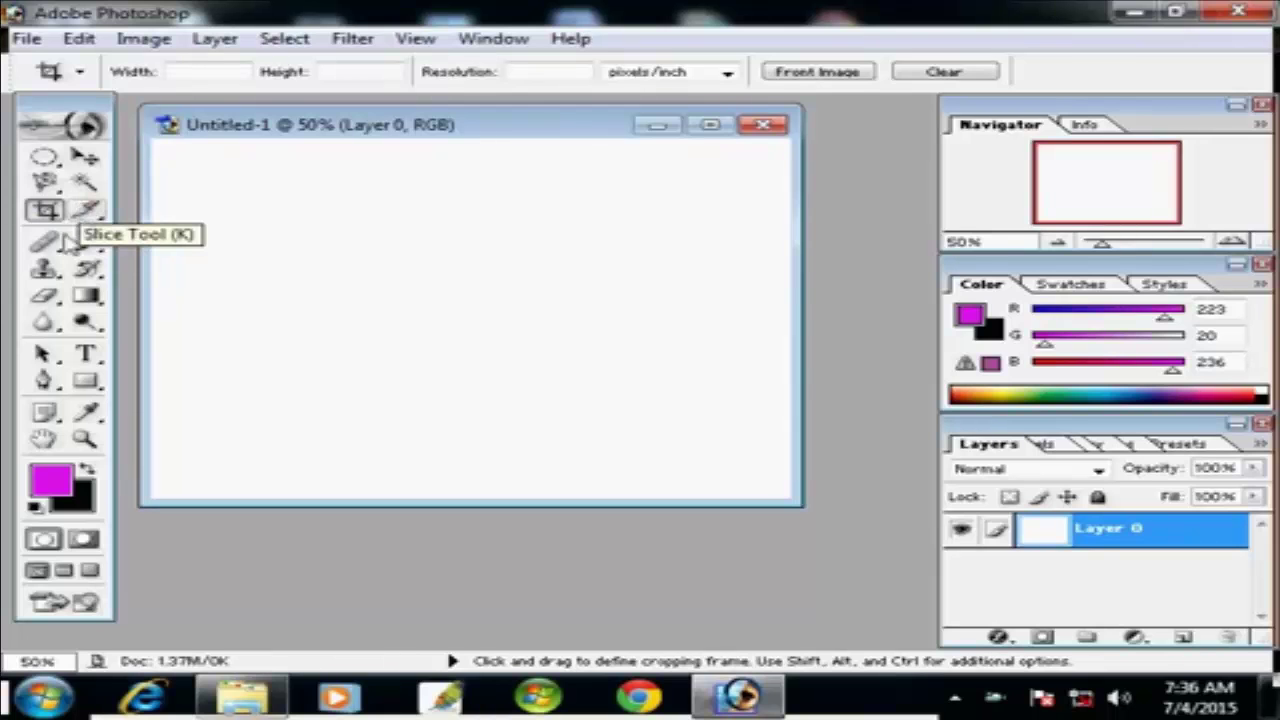
{"action": "mouse_move", "coordinate": [44, 242]}
{"action": "left_mouse_down"}
{"action": "mouse_move", "coordinate": [60, 255]}
{"action": "mouse_move", "coordinate": [140, 252]}
{"action": "mouse_move", "coordinate": [143, 272]}
{"action": "left_mouse_up"}
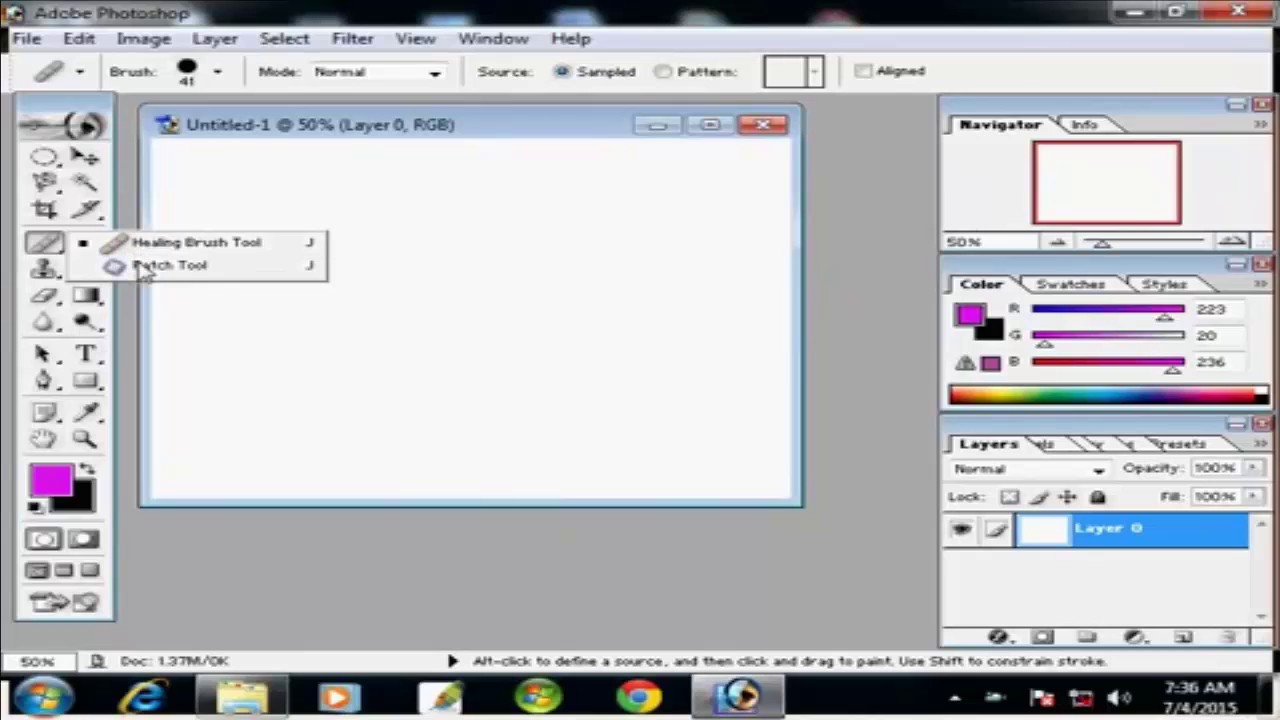
{"action": "right_click", "coordinate": [45, 271]}
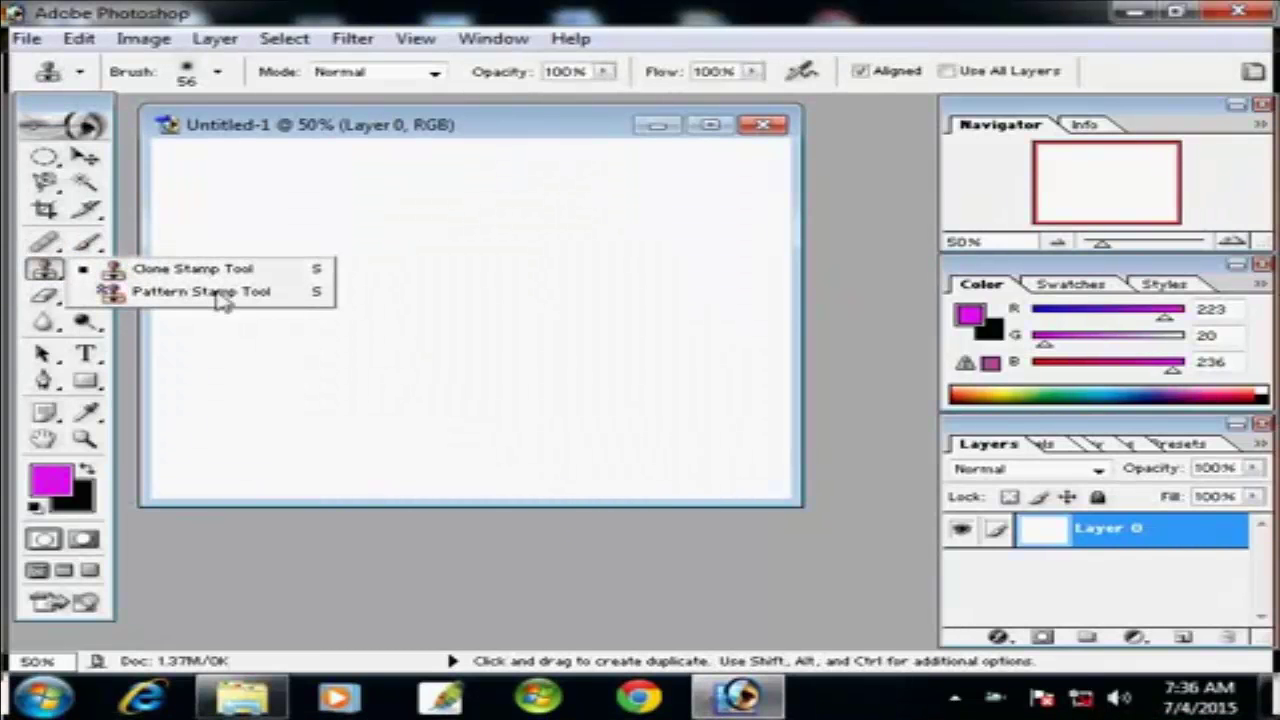
{"action": "right_click", "coordinate": [45, 243]}
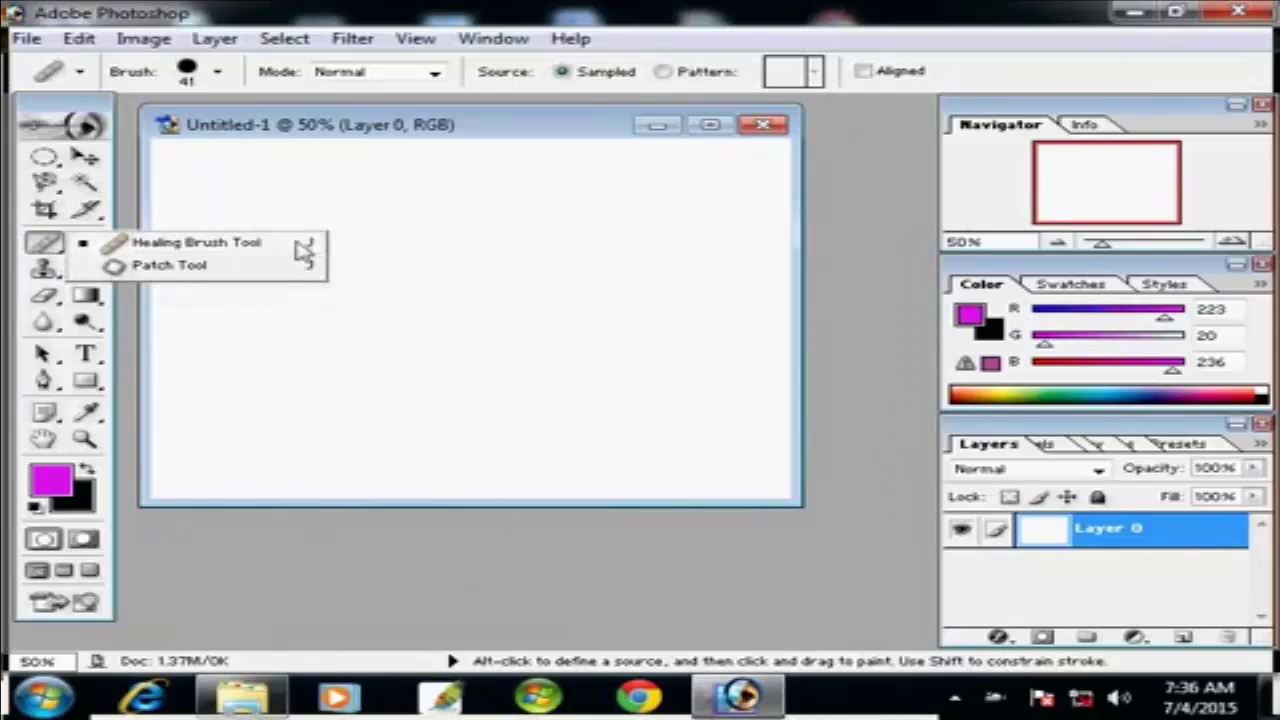
{"action": "left_click", "coordinate": [45, 270]}
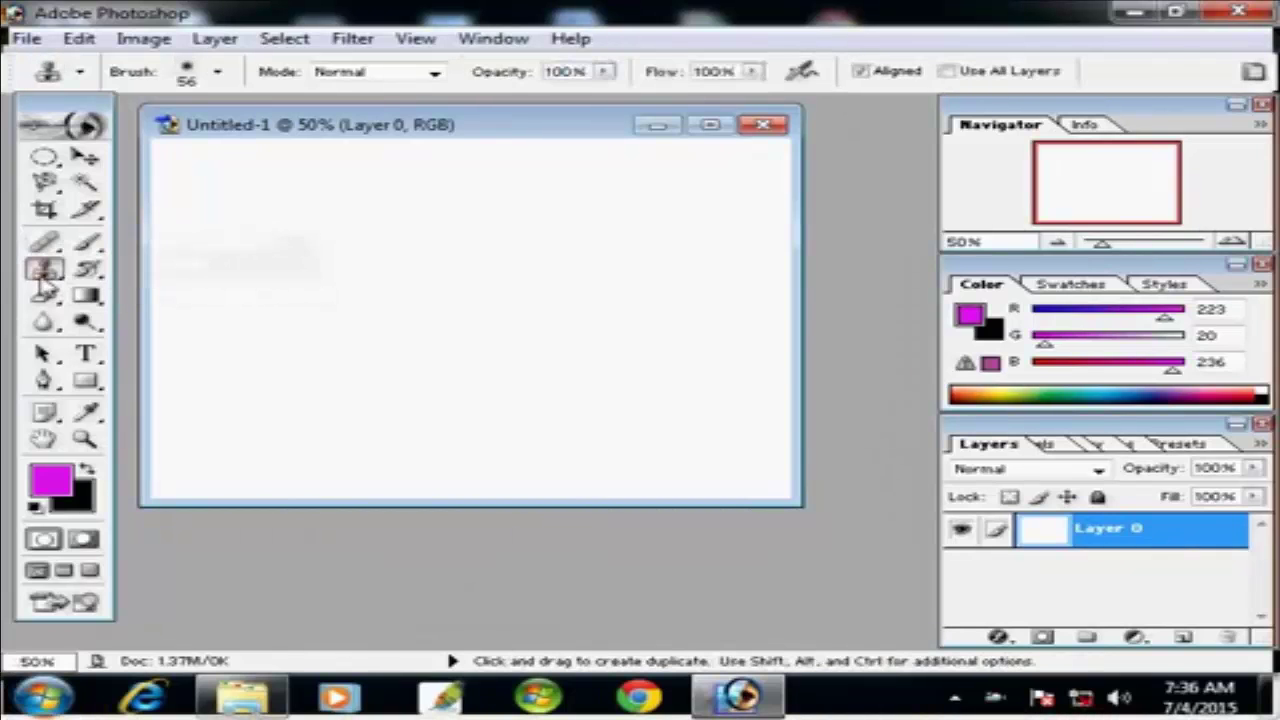
{"action": "right_click", "coordinate": [45, 270]}
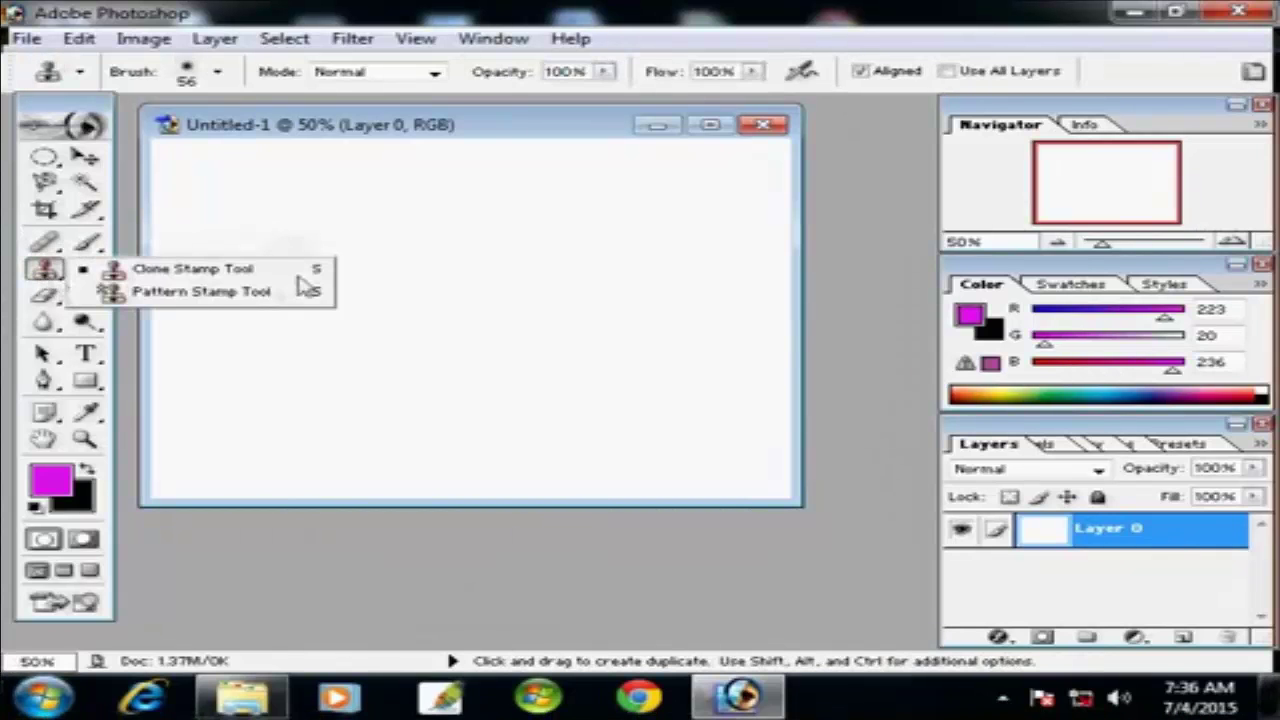
Close the Untitled-1 document without saving its changes
{"action": "left_click", "coordinate": [484, 125]}
{"action": "left_click", "coordinate": [765, 127]}
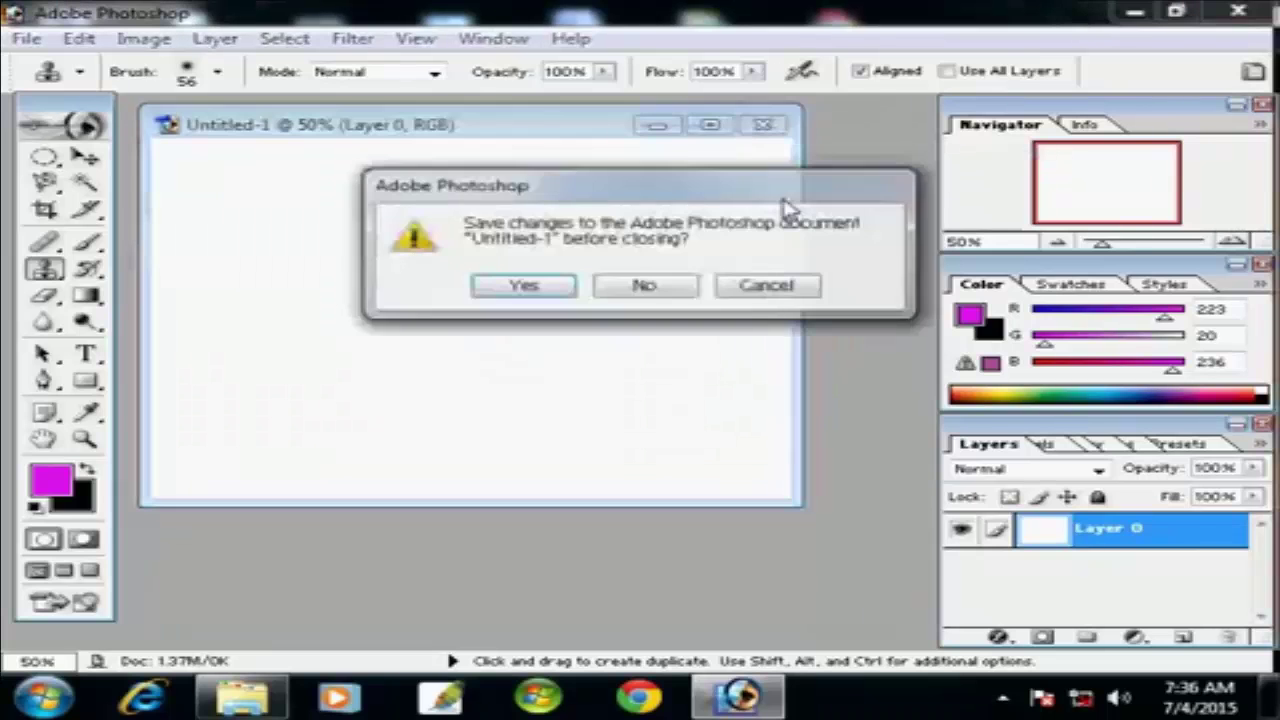
{"action": "left_click", "coordinate": [646, 289]}
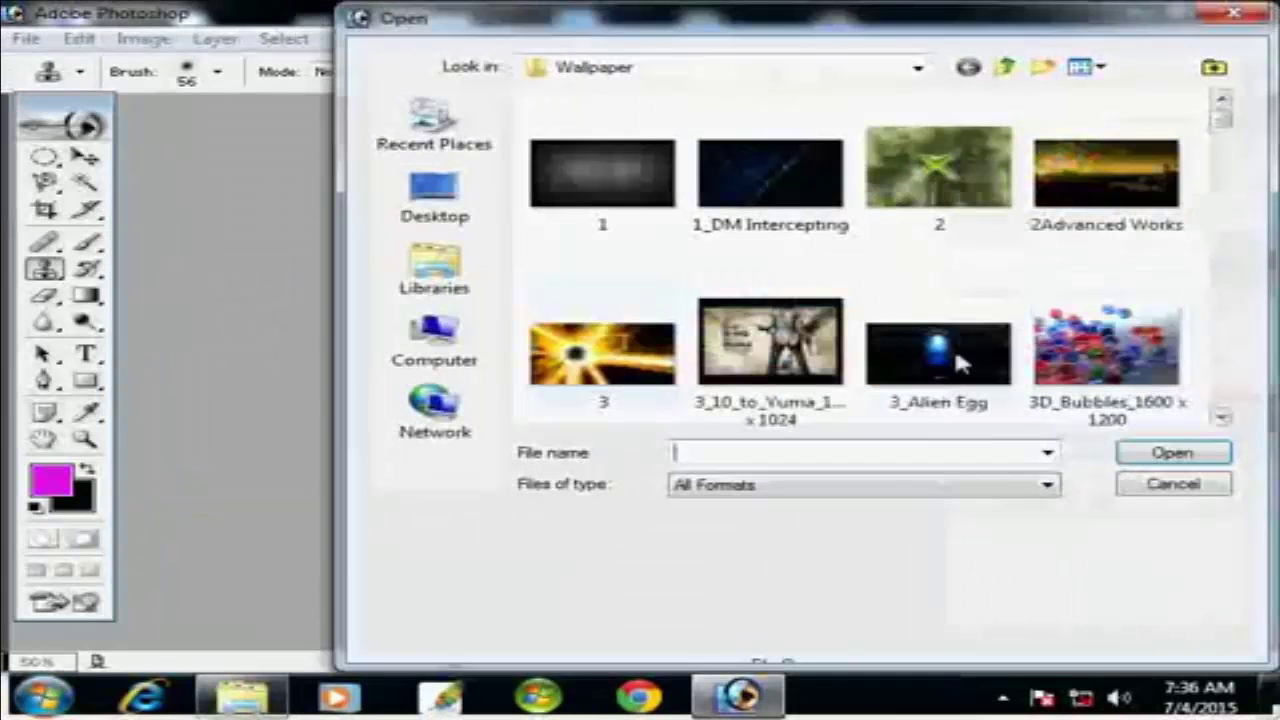
{"action": "left_click", "coordinate": [442, 318]}
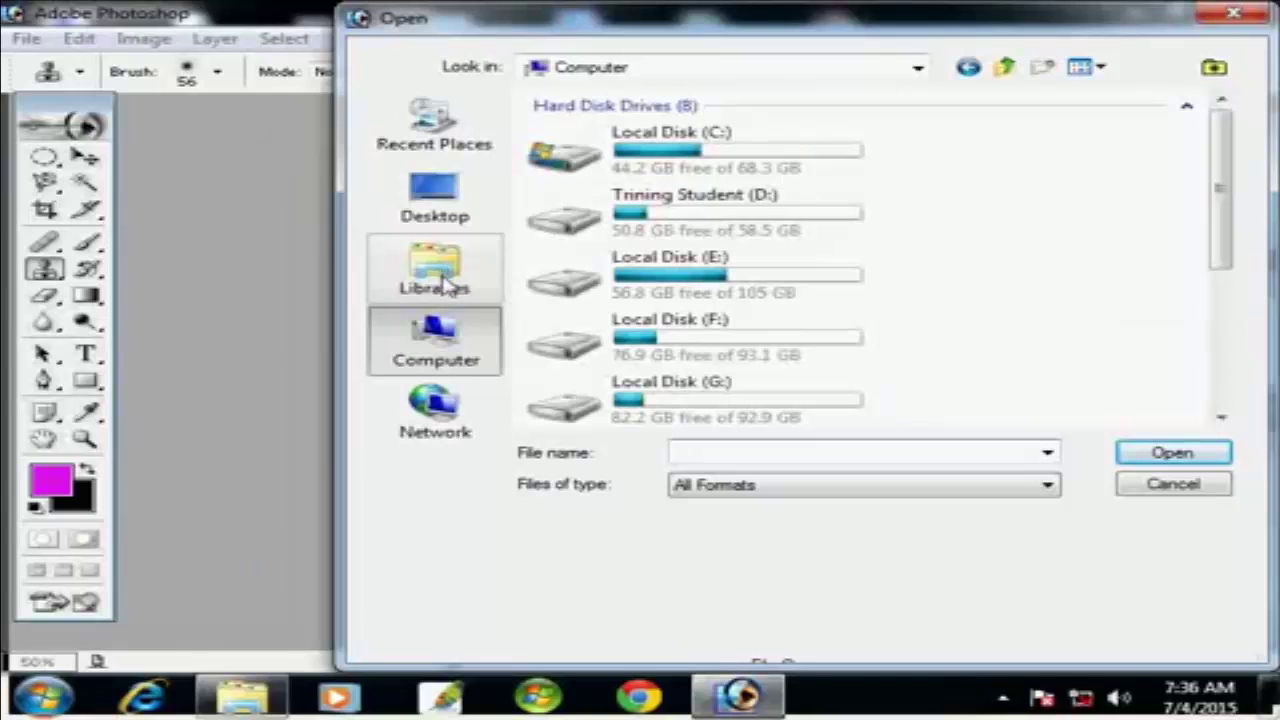
{"action": "left_click", "coordinate": [435, 196]}
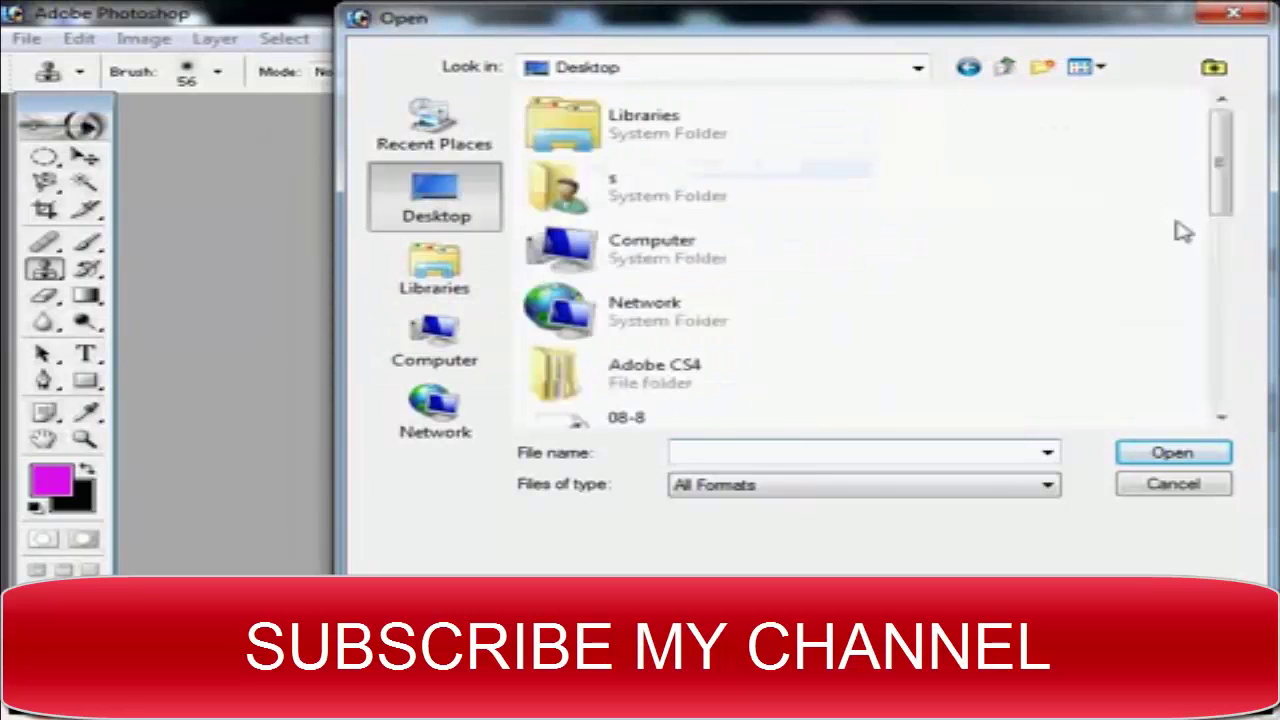
{"action": "left_click_drag", "start_coordinate": [1217, 150], "coordinate": [1232, 245]}
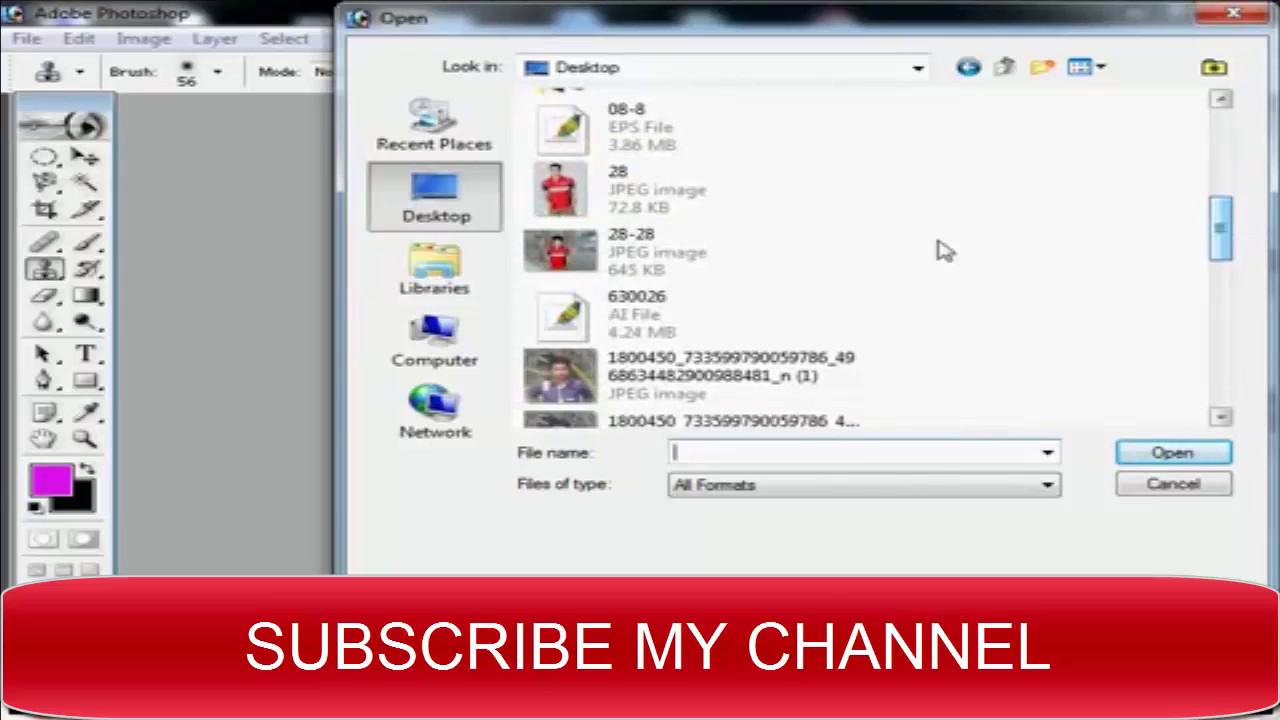
{"action": "left_click", "coordinate": [625, 212]}
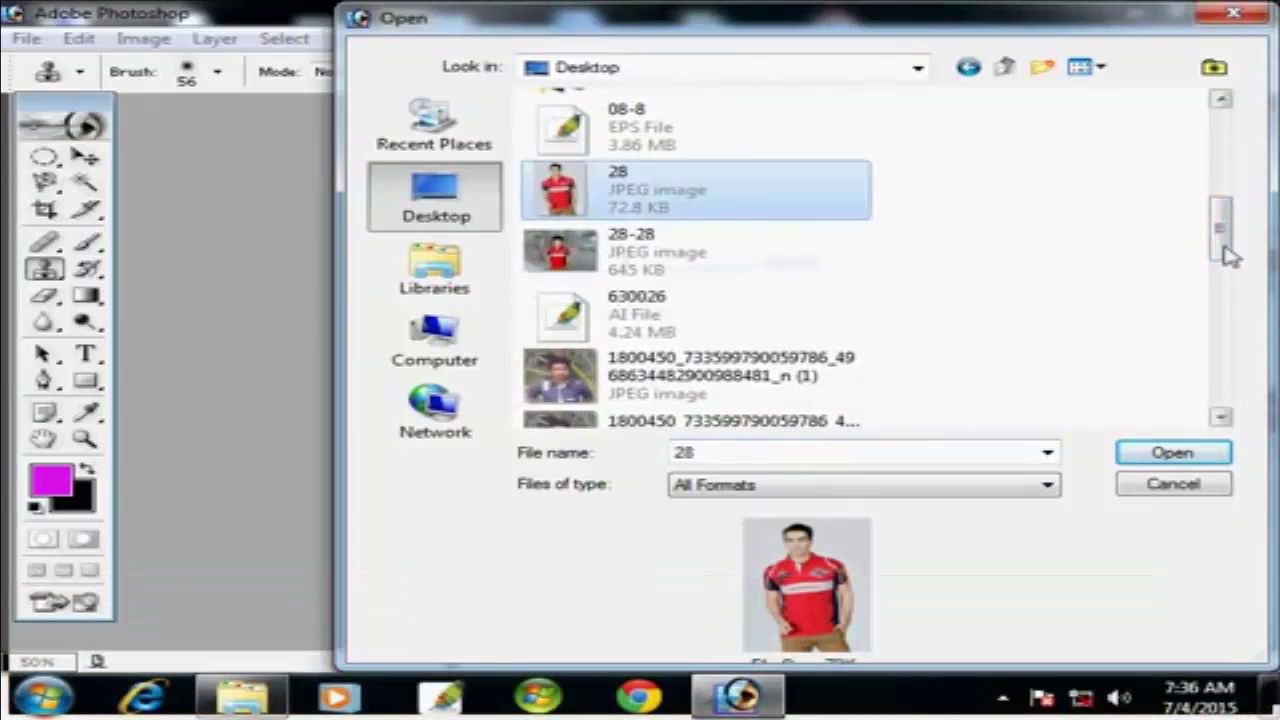
{"action": "left_click_drag", "start_coordinate": [1223, 251], "coordinate": [1222, 292]}
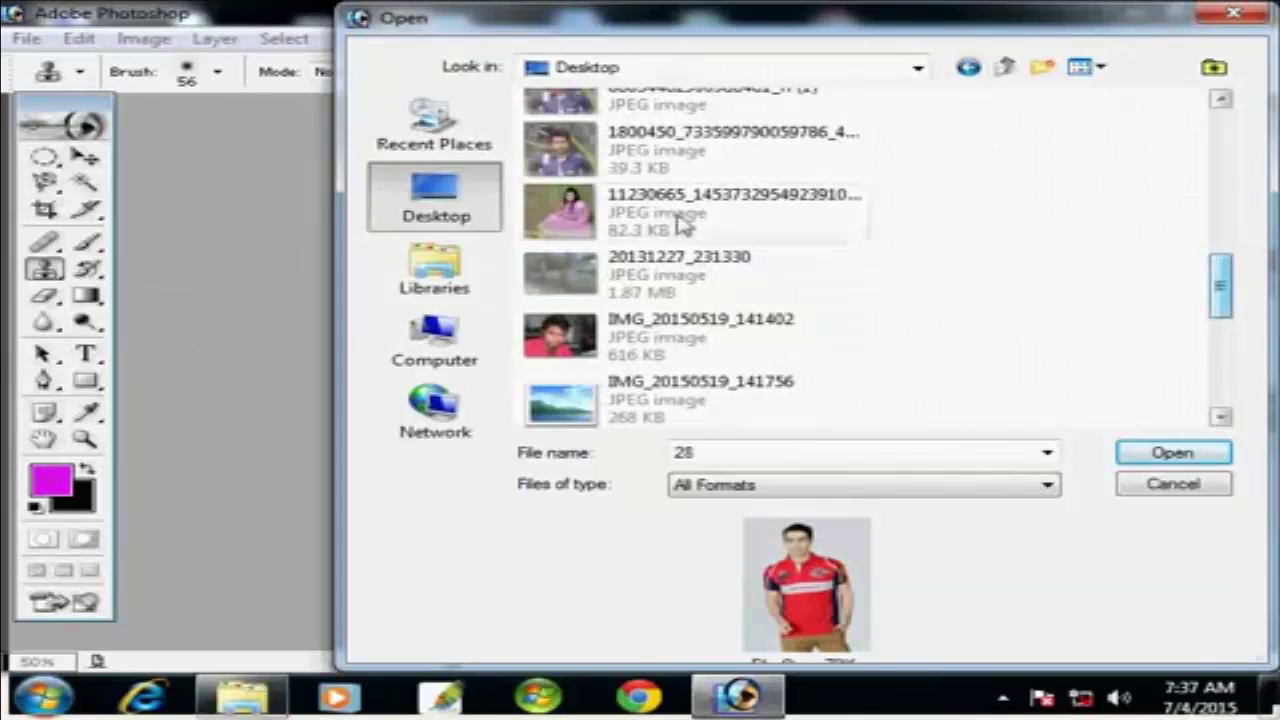
{"action": "left_click", "coordinate": [757, 219]}
{"action": "left_click", "coordinate": [1172, 455]}
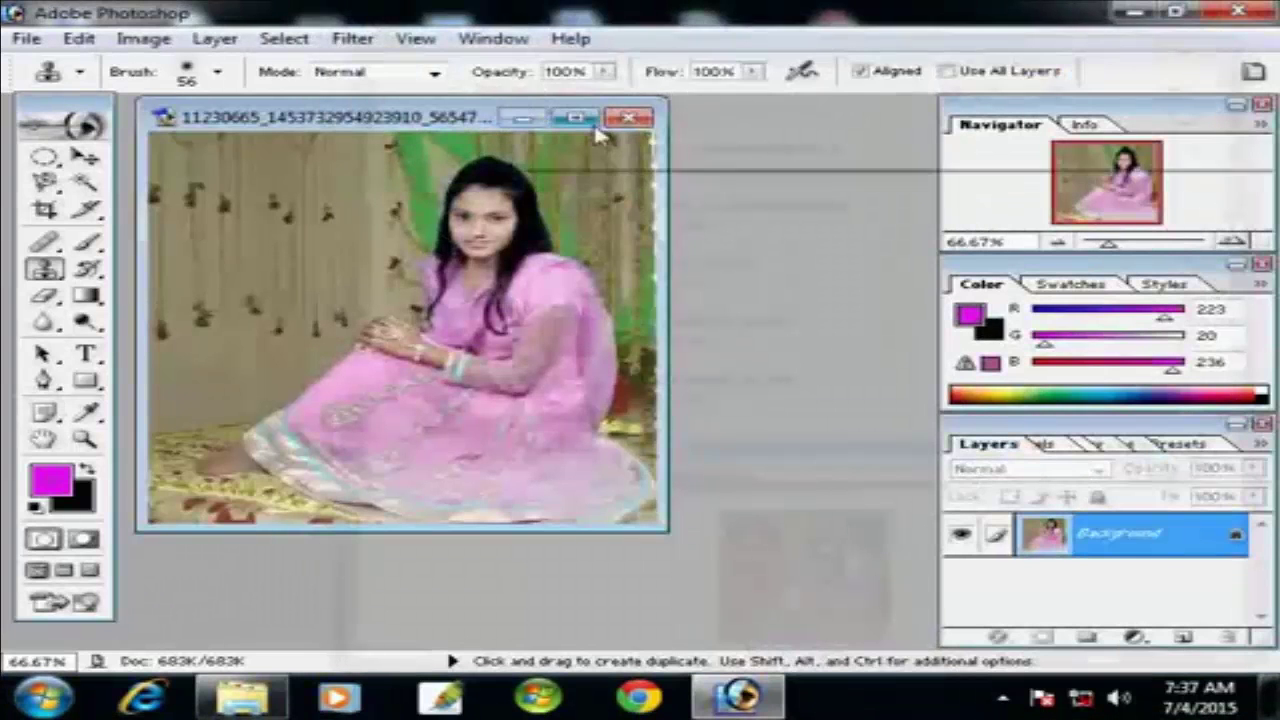
{"action": "left_click", "coordinate": [602, 120]}
Choose the Healing Brush and sample the area between the woman's eyes as its source
{"action": "key", "text": "z"}
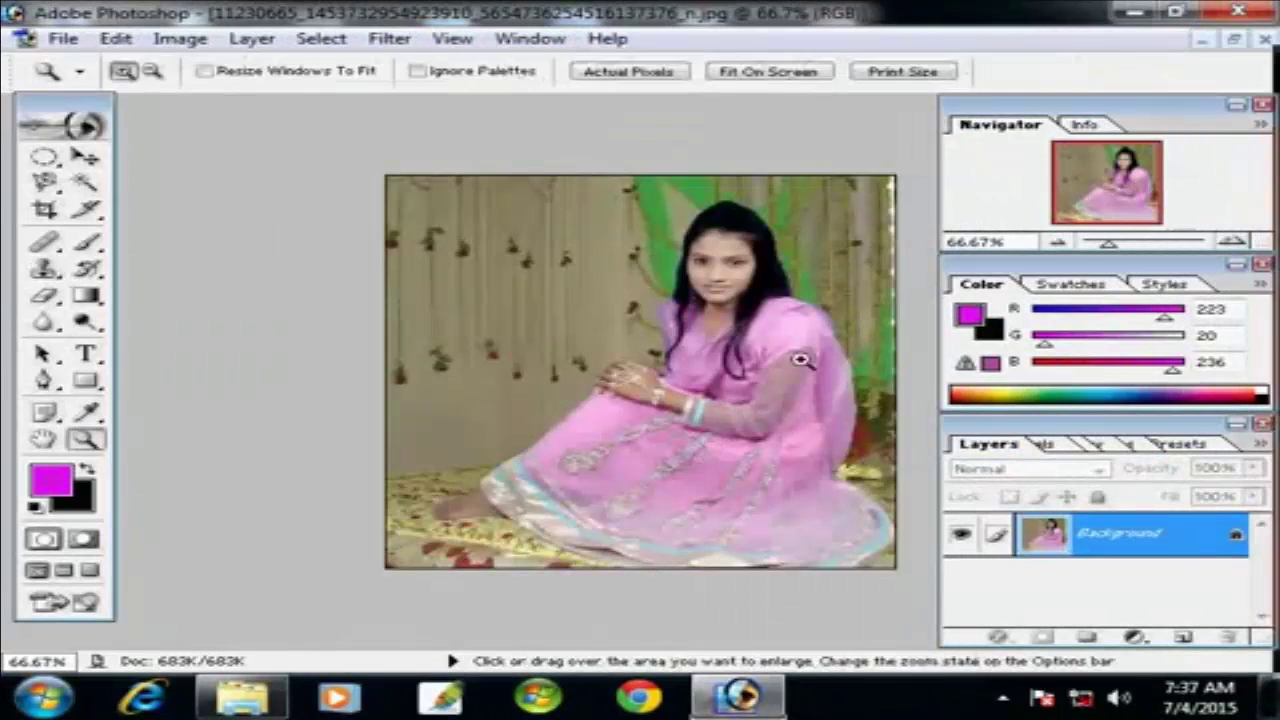
{"action": "left_click", "coordinate": [803, 360]}
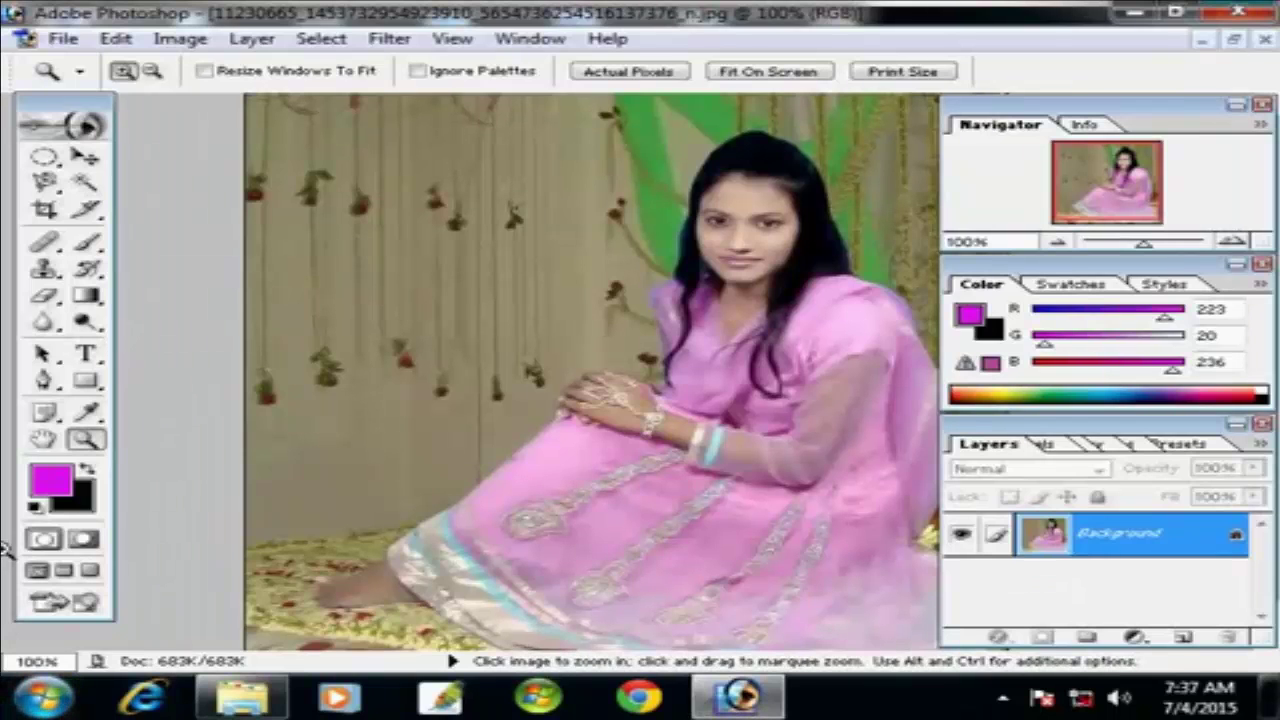
{"action": "left_click_drag", "start_coordinate": [44, 243], "coordinate": [196, 262]}
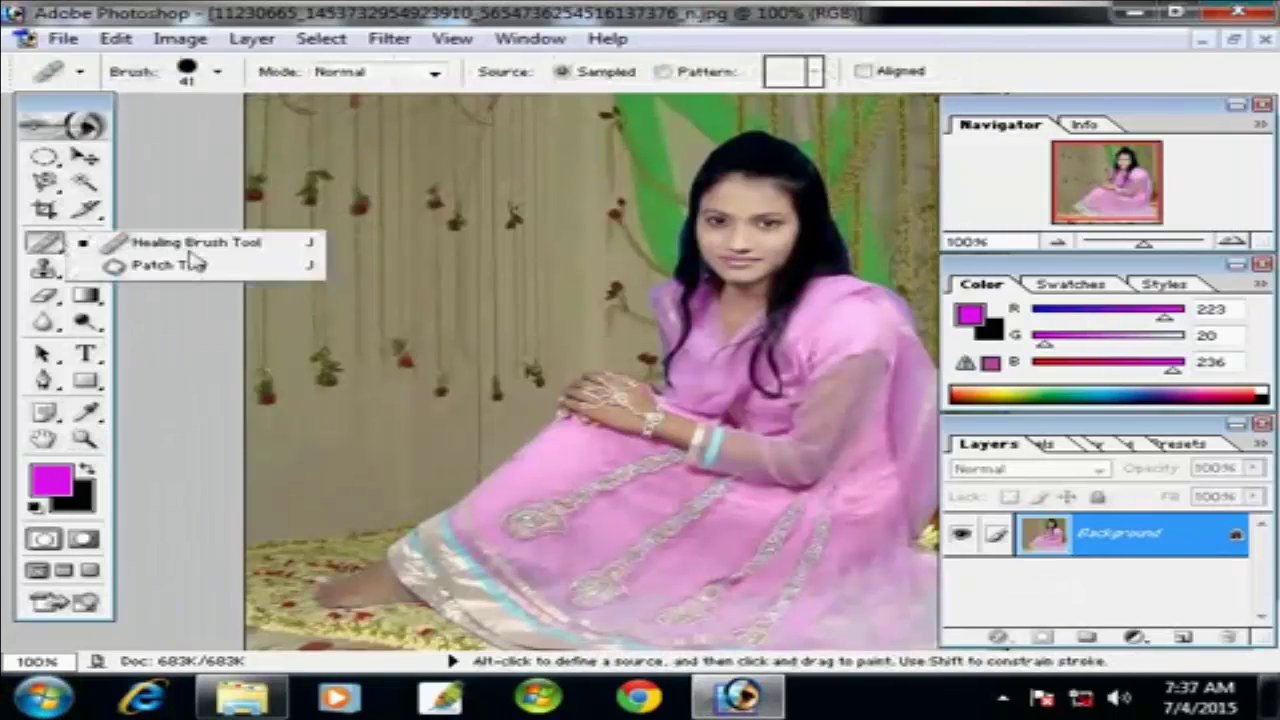
{"action": "left_click", "coordinate": [190, 252]}
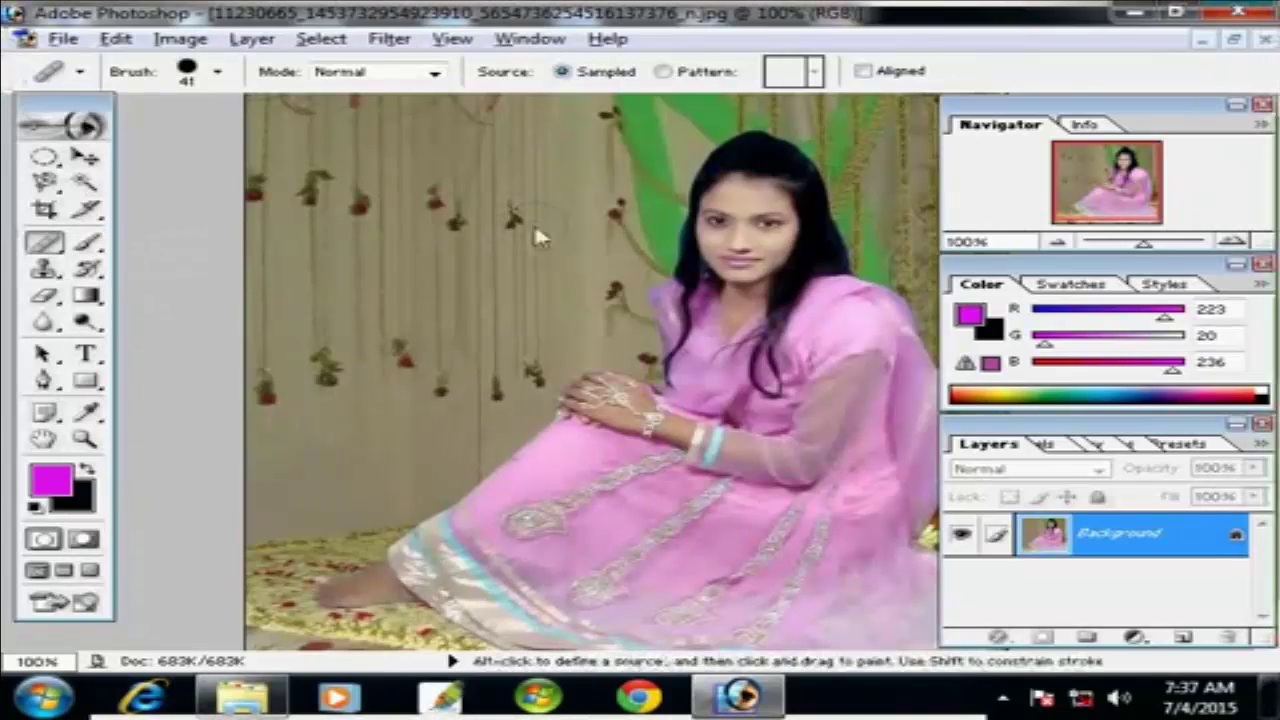
{"action": "left_click", "coordinate": [577, 255], "text": "alt"}
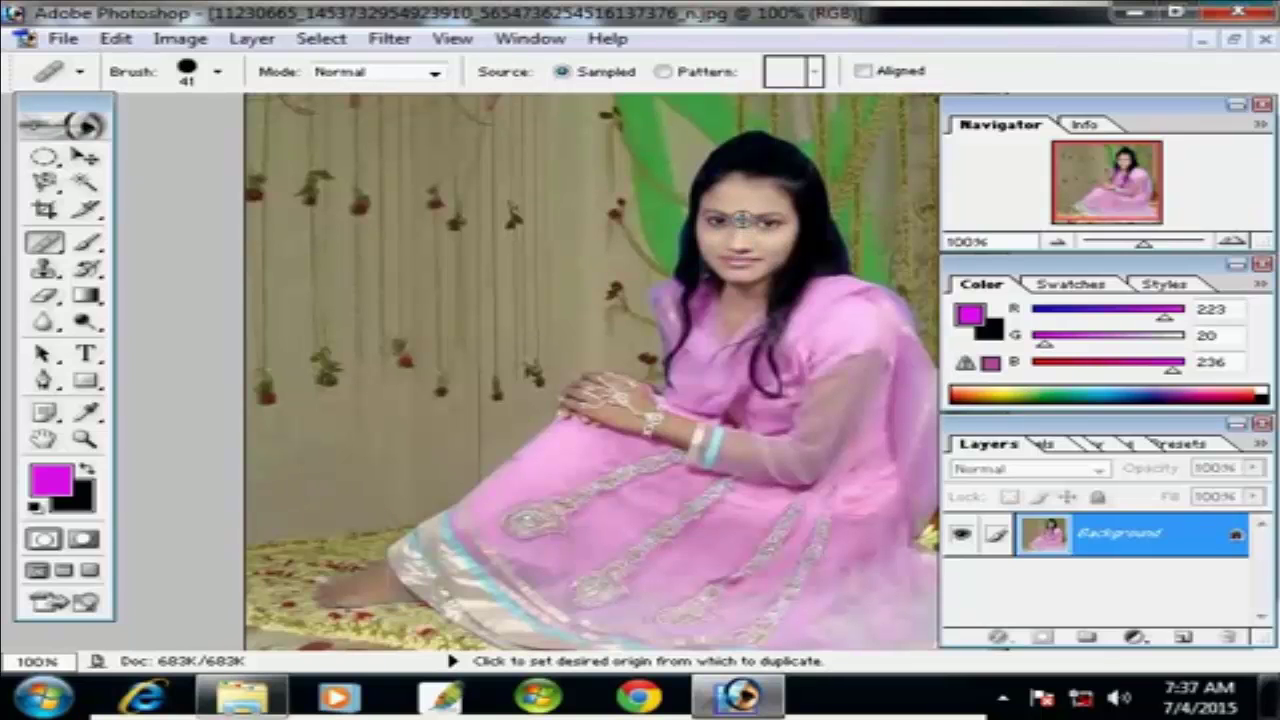
{"action": "left_click", "coordinate": [741, 218], "text": "alt"}
{"action": "left_click_drag", "start_coordinate": [741, 218], "coordinate": [722, 230]}
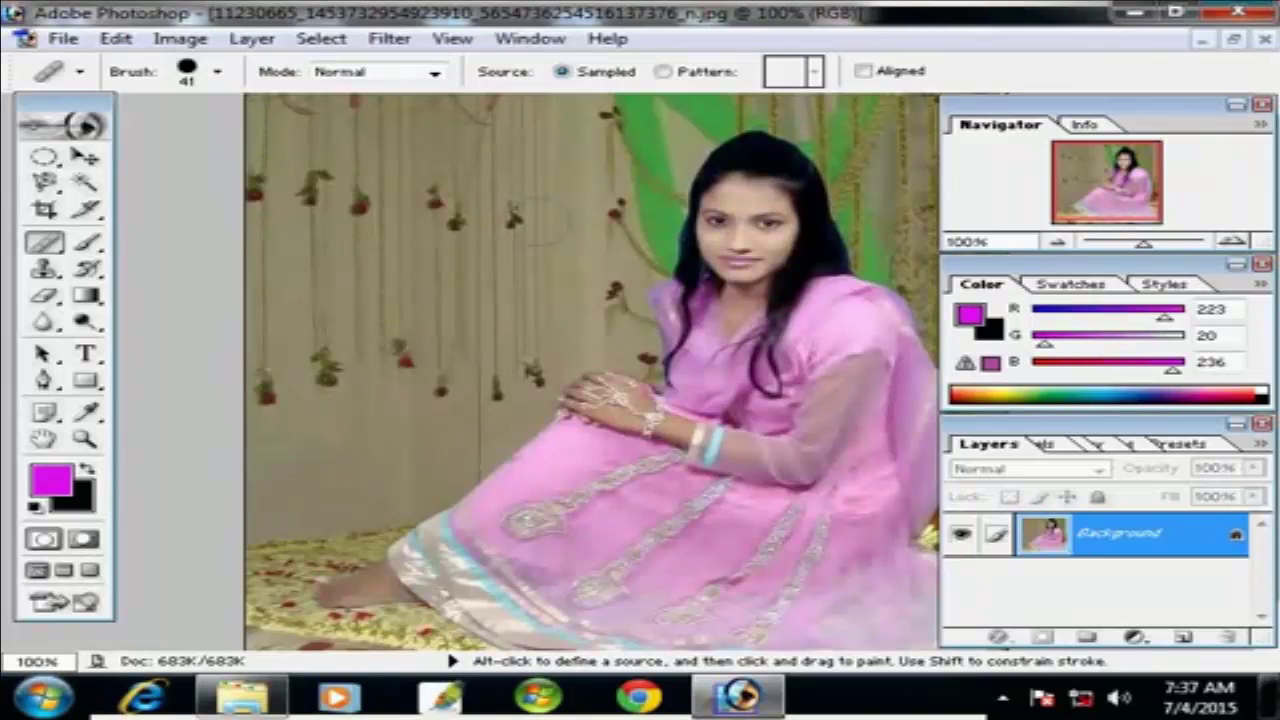
Paint repeated Healing Brush copies of the sampled eyes over the hanging flowers on the backdrop beside the woman
{"action": "left_click_drag", "start_coordinate": [541, 217], "coordinate": [540, 222]}
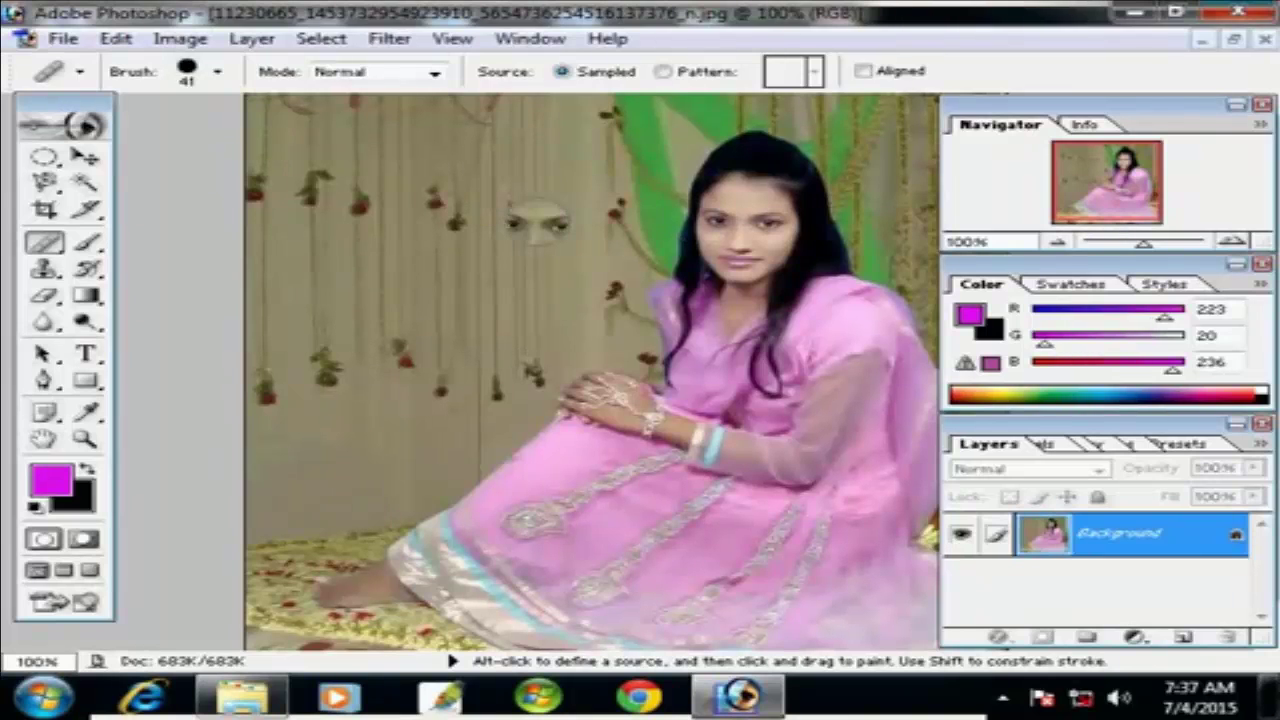
{"action": "left_click", "coordinate": [535, 220]}
{"action": "left_click", "coordinate": [533, 212]}
{"action": "left_click", "coordinate": [559, 198]}
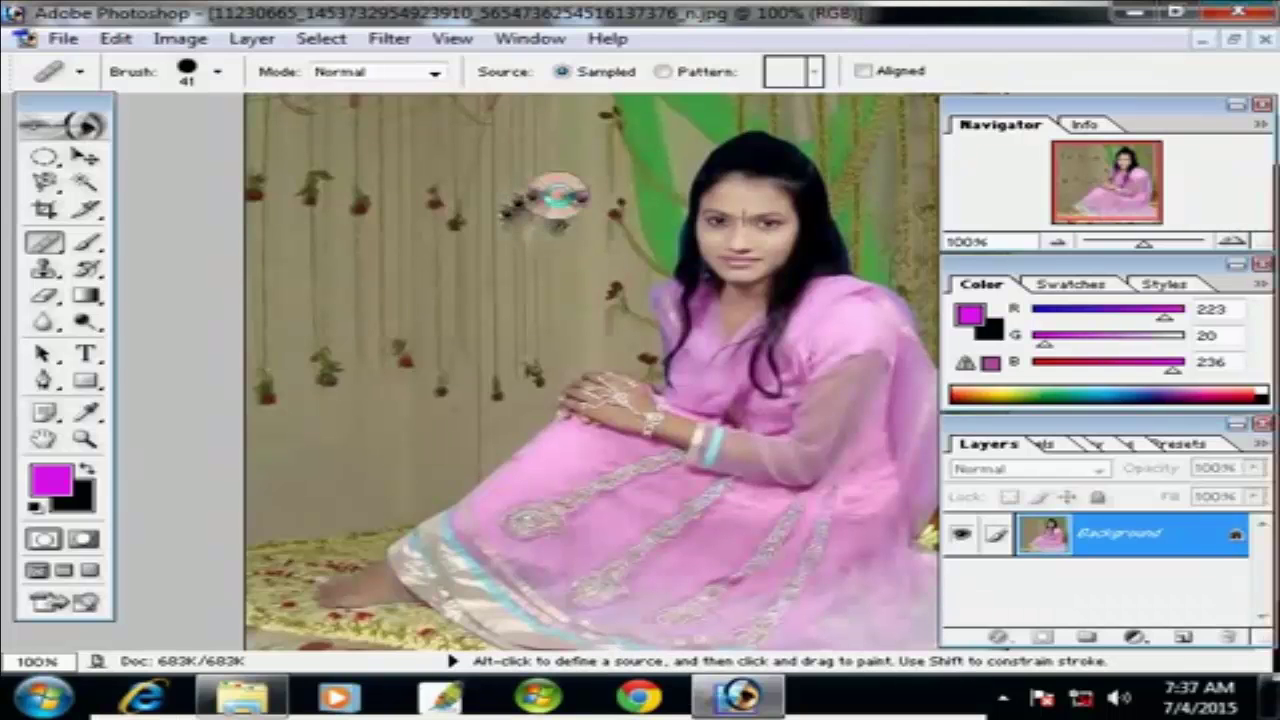
{"action": "left_click", "coordinate": [579, 212]}
{"action": "left_click", "coordinate": [565, 228]}
{"action": "left_click", "coordinate": [515, 232]}
{"action": "left_click", "coordinate": [550, 186]}
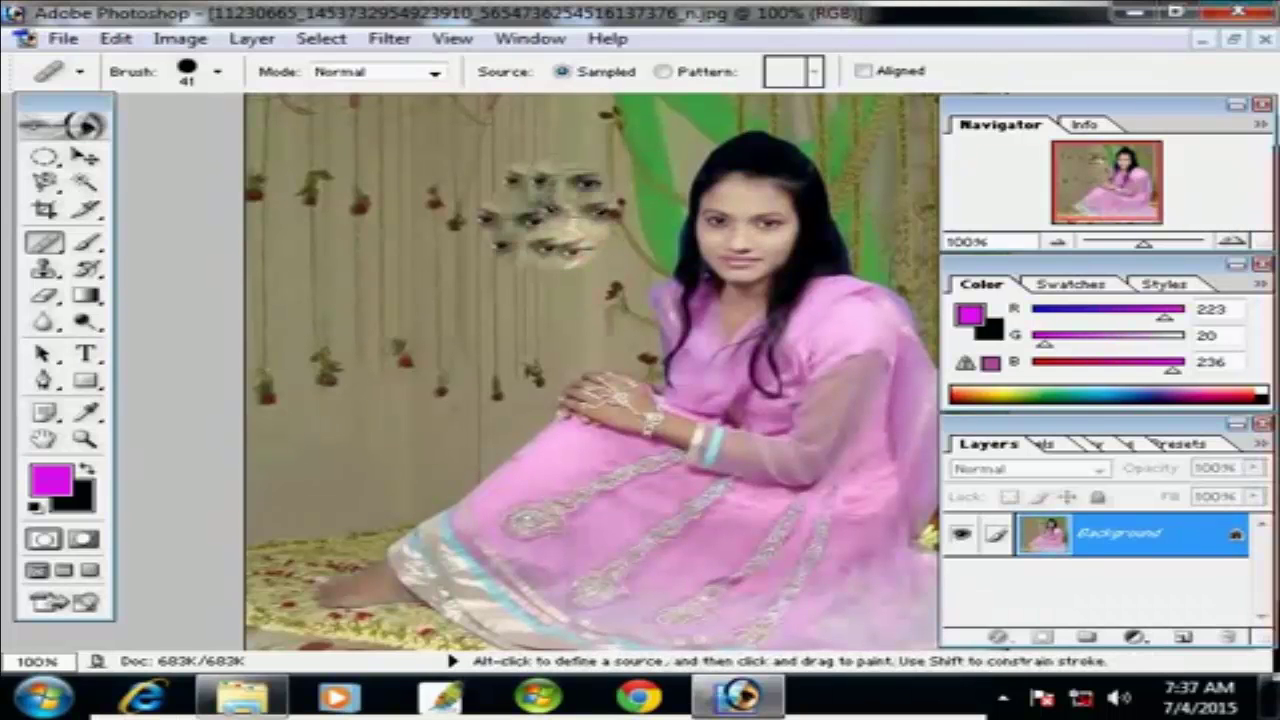
{"action": "left_click", "coordinate": [585, 240]}
{"action": "left_click", "coordinate": [565, 275]}
{"action": "left_click", "coordinate": [511, 289]}
{"action": "left_click", "coordinate": [494, 291]}
{"action": "left_click", "coordinate": [431, 276]}
{"action": "left_click_drag", "start_coordinate": [427, 243], "coordinate": [438, 216]}
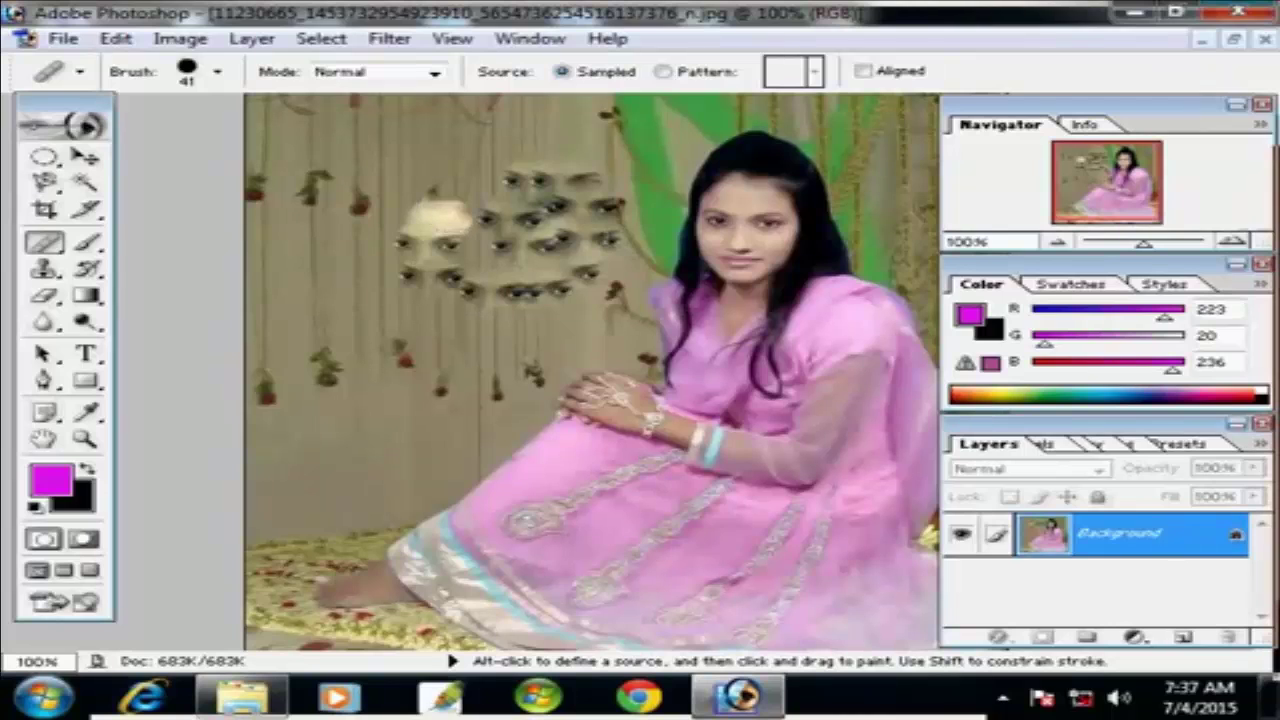
Add more Healing Brush copies of the eyes above, below and to the left of the painted cluster
{"action": "left_click", "coordinate": [440, 186]}
{"action": "left_click", "coordinate": [509, 177]}
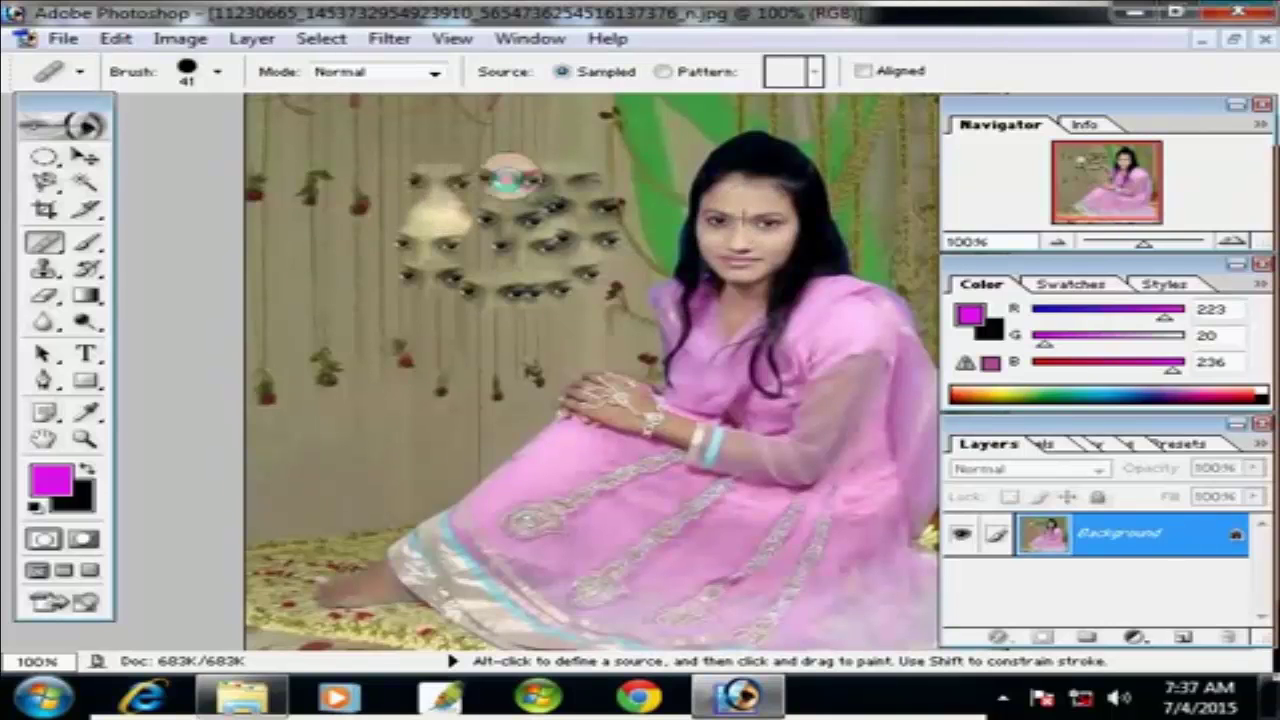
{"action": "left_click", "coordinate": [482, 197]}
{"action": "left_click", "coordinate": [457, 197]}
{"action": "left_click", "coordinate": [438, 203]}
{"action": "left_click", "coordinate": [390, 241]}
{"action": "left_click", "coordinate": [401, 285]}
{"action": "left_click", "coordinate": [422, 314]}
{"action": "left_click", "coordinate": [449, 326]}
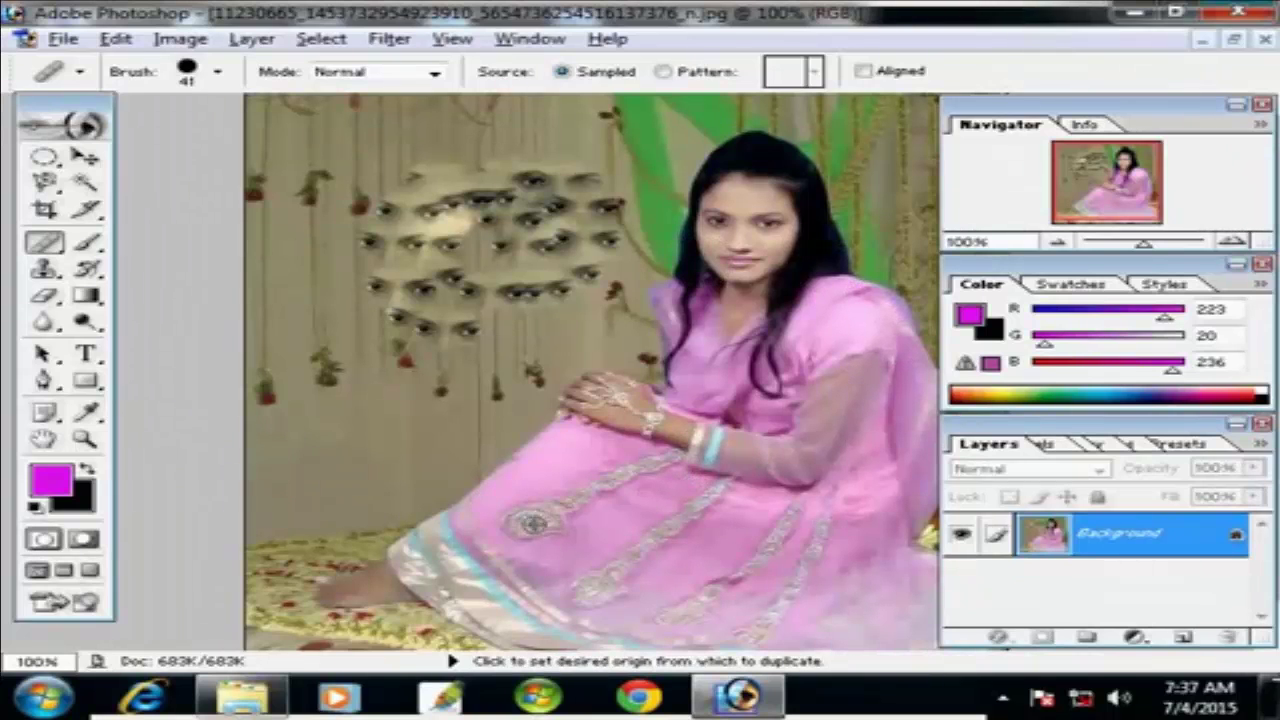
Sample the round embroidery motif on the dress and paint seven Healing Brush copies on the lower backdrop
{"action": "left_click", "coordinate": [533, 524], "text": "alt"}
{"action": "left_click", "coordinate": [322, 453]}
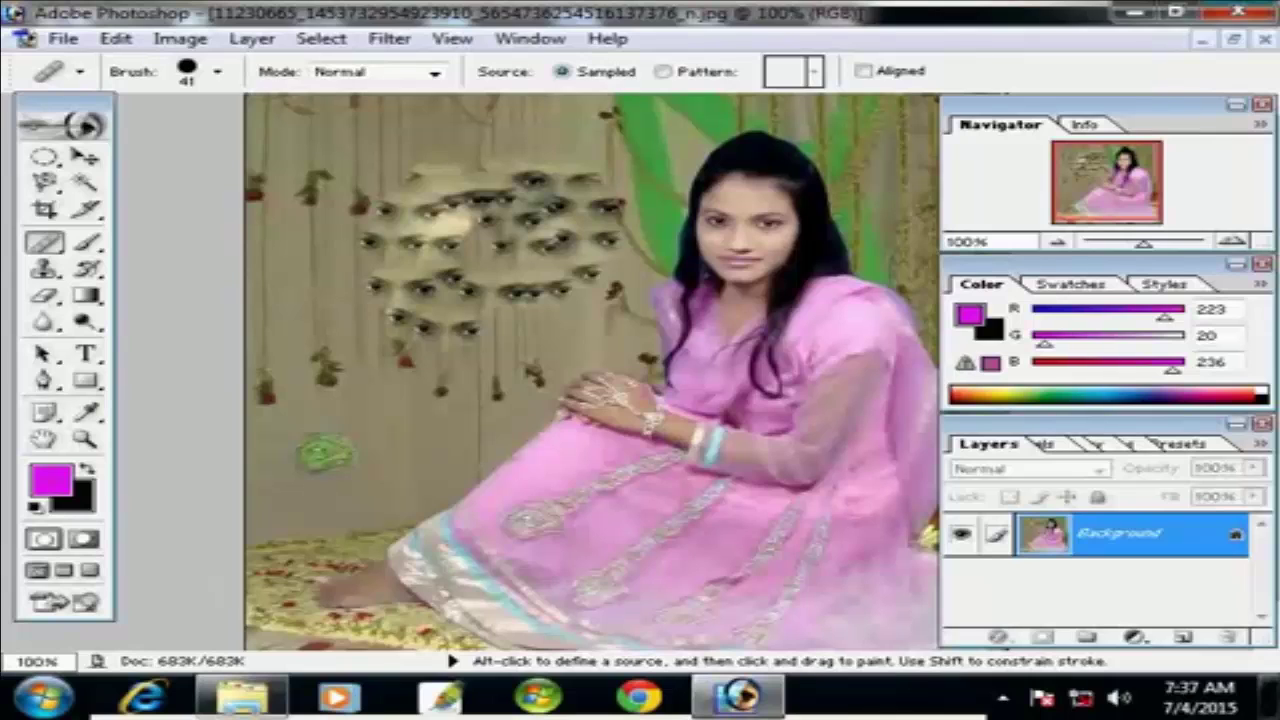
{"action": "left_click", "coordinate": [395, 444]}
{"action": "left_click", "coordinate": [372, 482]}
{"action": "left_click", "coordinate": [314, 496]}
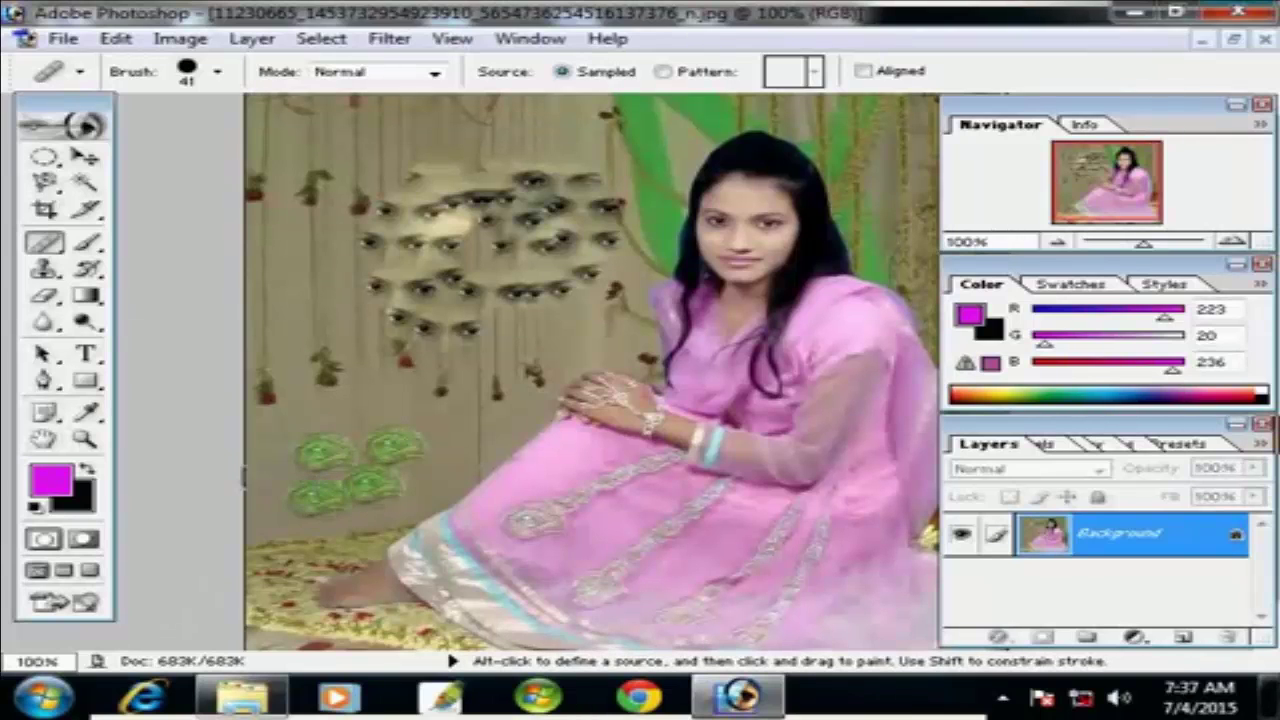
{"action": "left_click", "coordinate": [270, 465]}
{"action": "left_click", "coordinate": [307, 418]}
{"action": "left_click", "coordinate": [387, 405]}
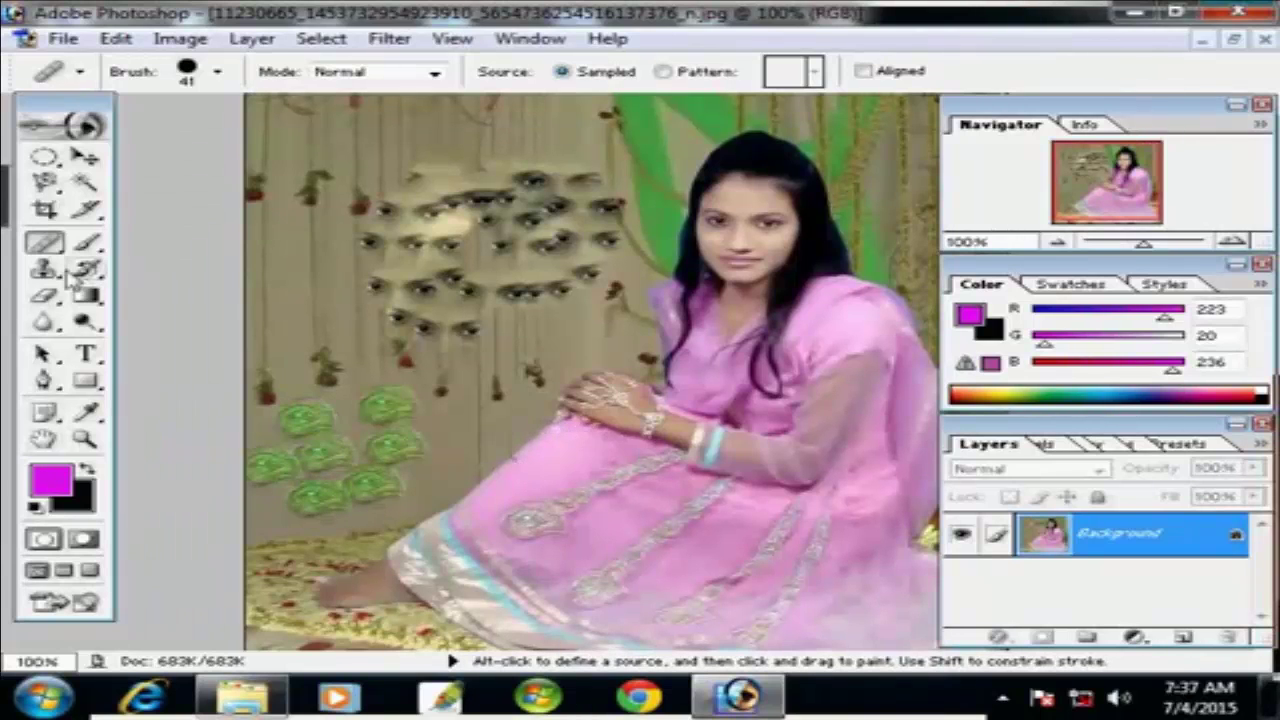
Undo all the embroidery copies and the most recent eye copies painted on the backdrop
{"action": "right_click", "coordinate": [47, 246]}
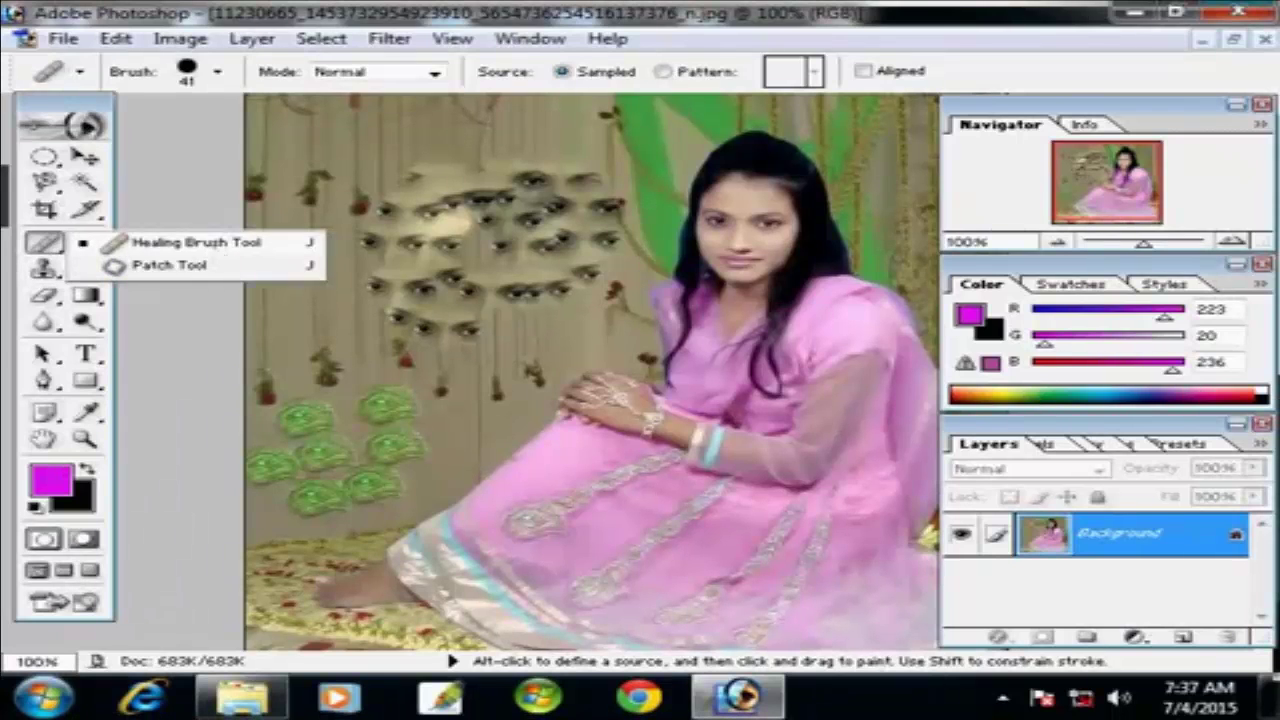
{"action": "left_click", "coordinate": [213, 246]}
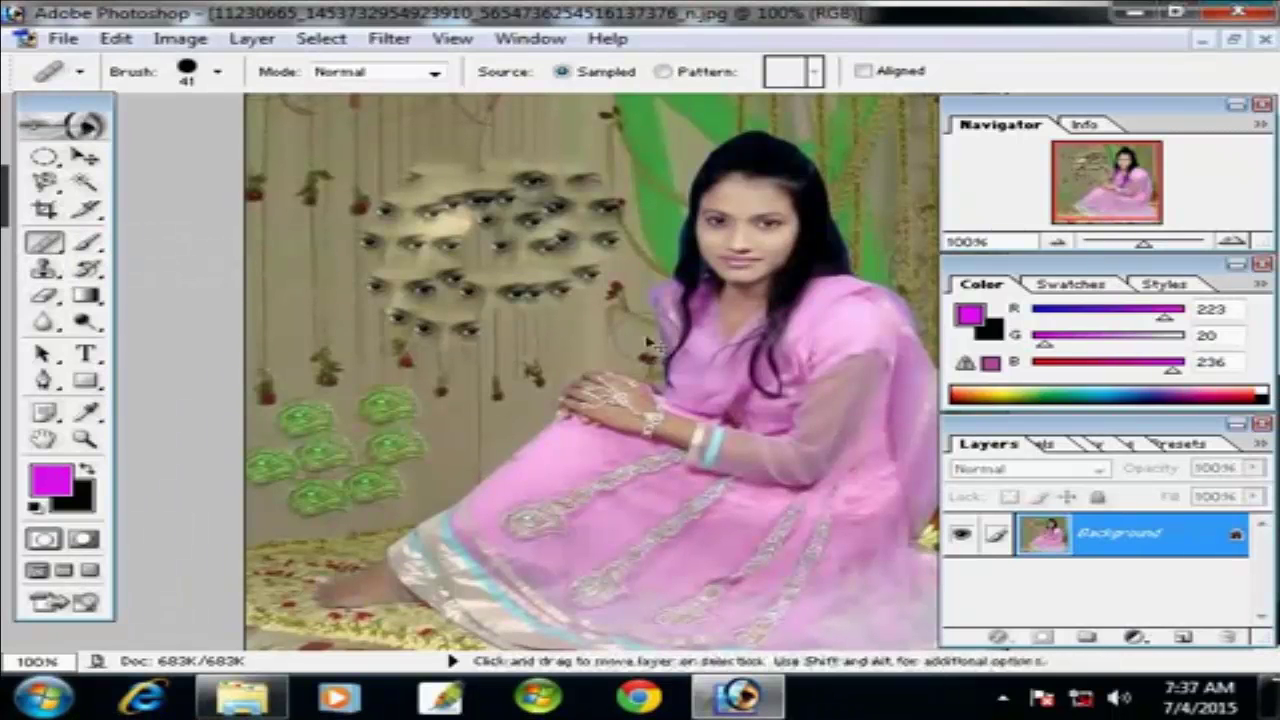
{"action": "key", "text": "ctrl+alt+z"}
{"action": "key", "text": "ctrl+alt+z"}
{"action": "key", "text": "ctrl+alt+z"}
{"action": "key", "text": "ctrl+alt+z"}
{"action": "key", "text": "ctrl+alt+z"}
{"action": "key", "text": "ctrl+alt+z"}
{"action": "key", "text": "ctrl+alt+z"}
{"action": "key", "text": "ctrl+alt+z"}
{"action": "key", "text": "ctrl+alt+z"}
{"action": "key", "text": "ctrl+alt+z"}
{"action": "key", "text": "ctrl+alt+z"}
{"action": "key", "text": "ctrl+alt+z"}
{"action": "key", "text": "ctrl+alt+z"}
{"action": "key", "text": "ctrl+alt+z"}
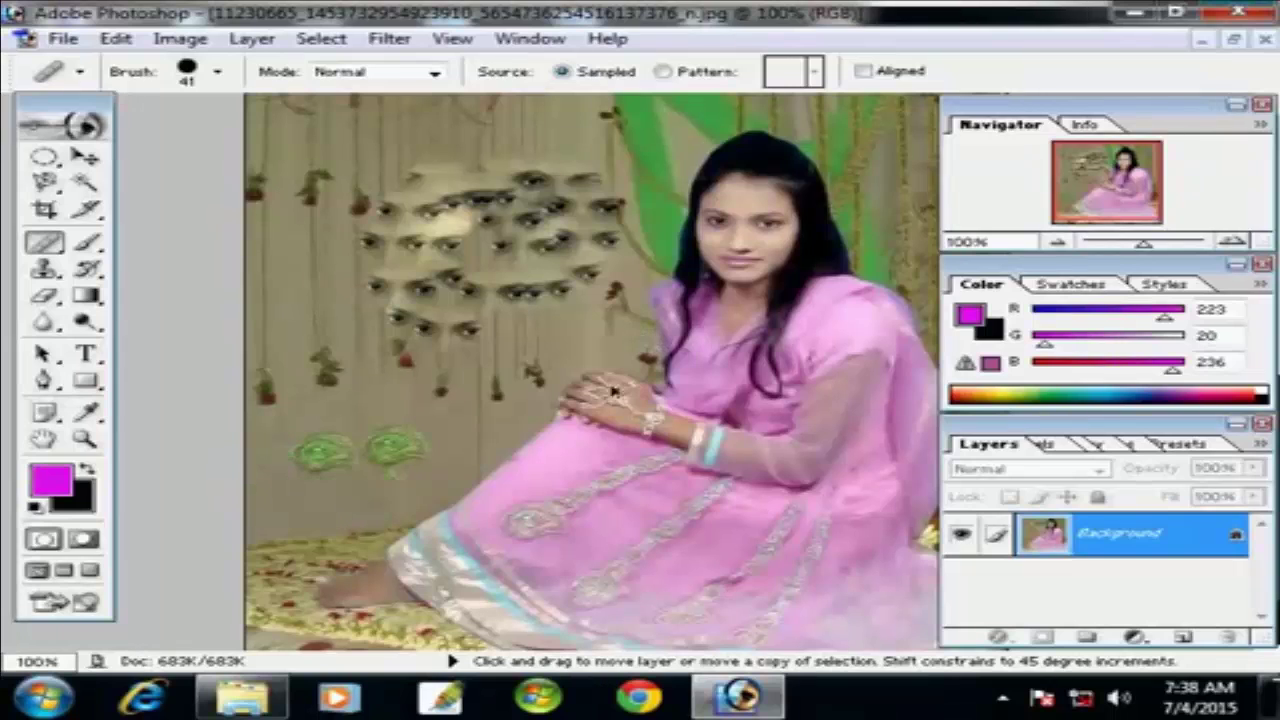
{"action": "key", "text": "ctrl+alt+z"}
{"action": "key", "text": "ctrl+alt+z"}
{"action": "key", "text": "ctrl+alt+z"}
{"action": "key", "text": "ctrl+alt+z"}
{"action": "key", "text": "ctrl+alt+z"}
{"action": "key", "text": "ctrl+alt+z"}
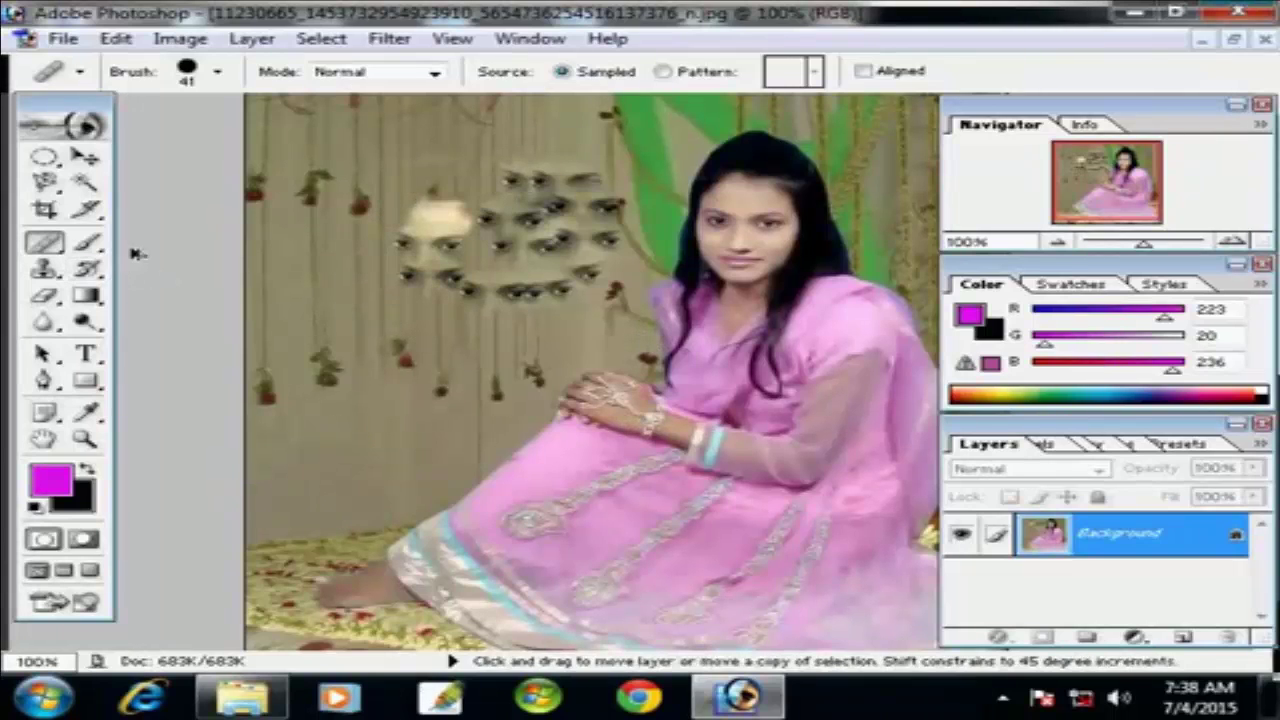
Outline the woman's head and hair with the Patch tool in Source mode
{"action": "right_click", "coordinate": [55, 245]}
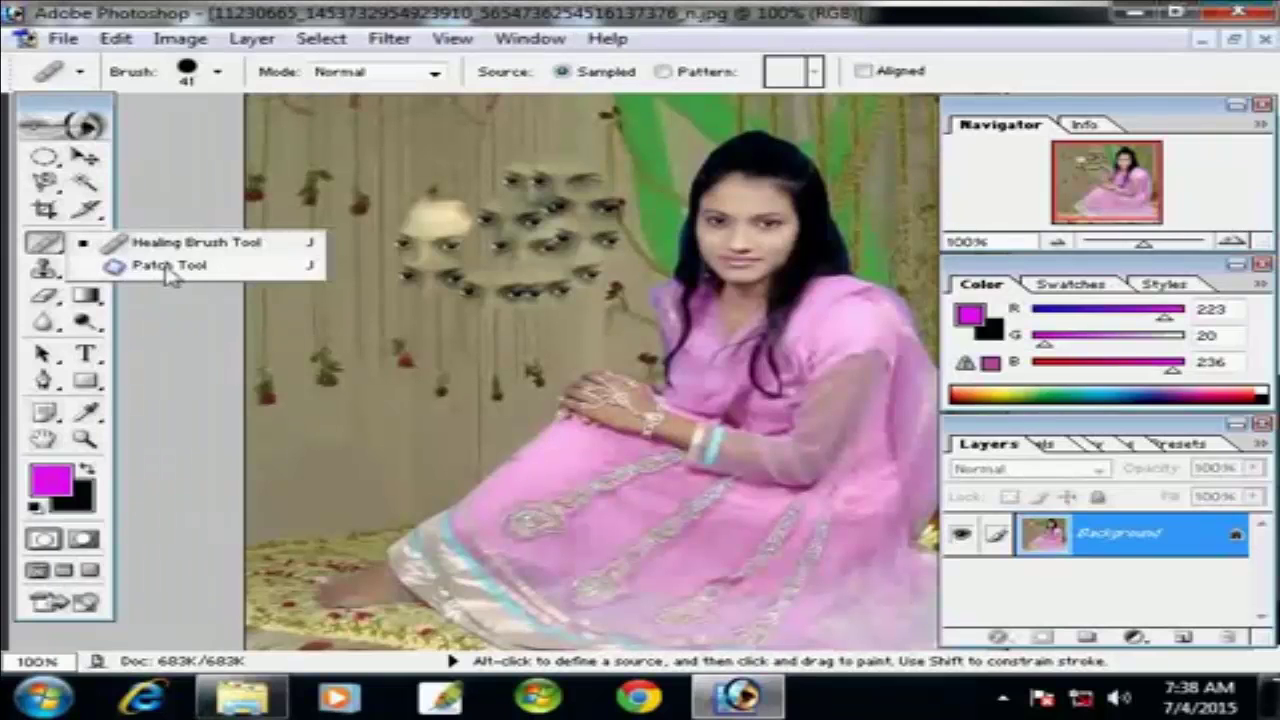
{"action": "left_click", "coordinate": [170, 268]}
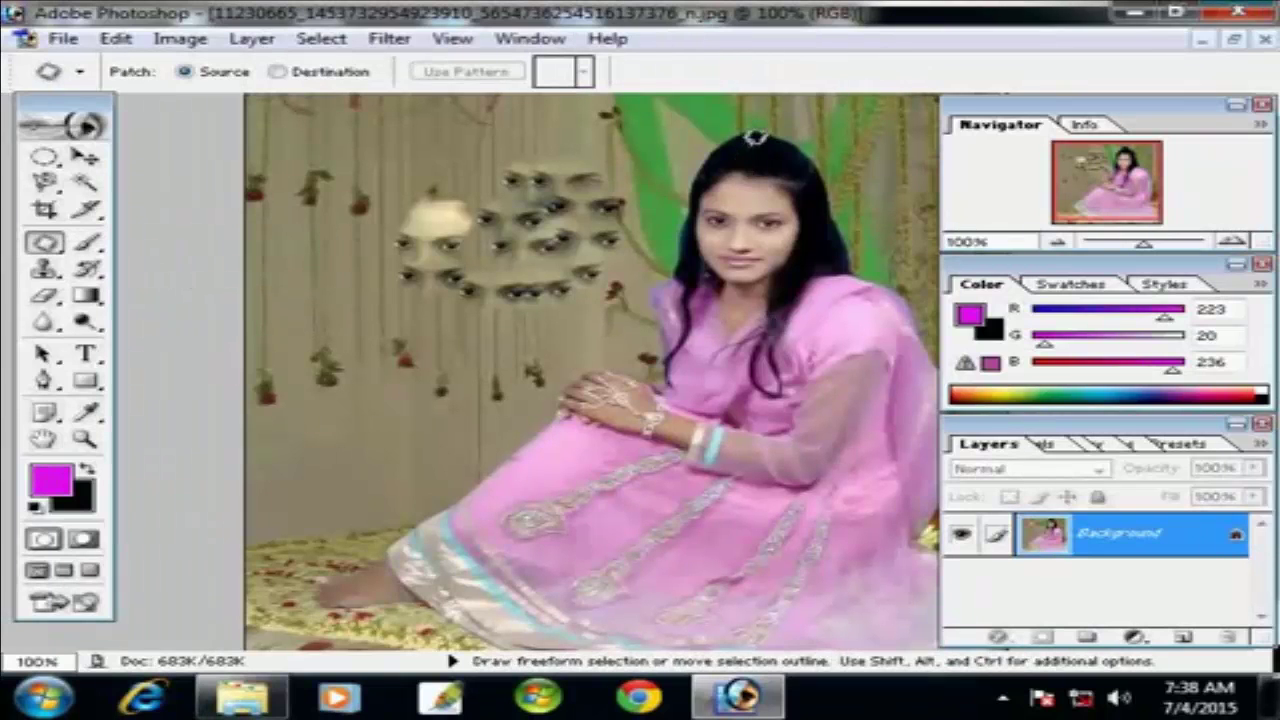
{"action": "mouse_move", "coordinate": [694, 214]}
{"action": "left_mouse_down"}
{"action": "mouse_move", "coordinate": [731, 272]}
{"action": "mouse_move", "coordinate": [773, 288]}
{"action": "left_mouse_up"}
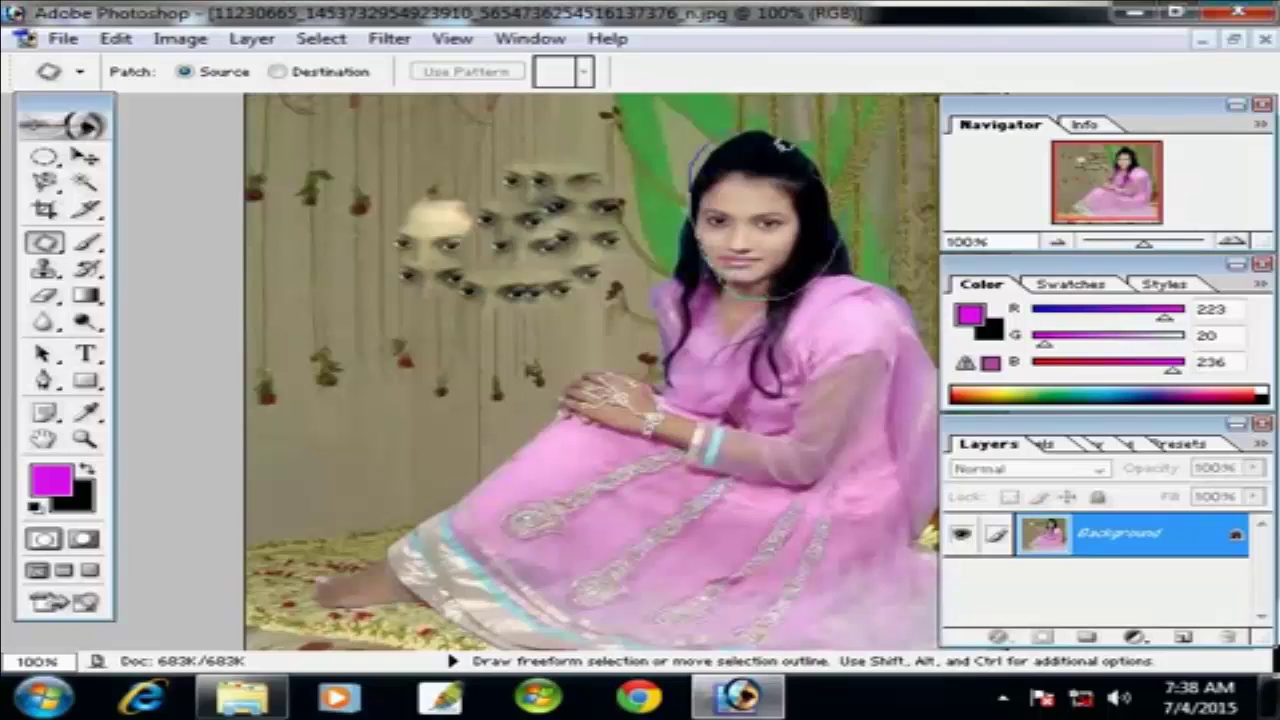
{"action": "left_click_drag", "start_coordinate": [740, 125], "coordinate": [742, 128]}
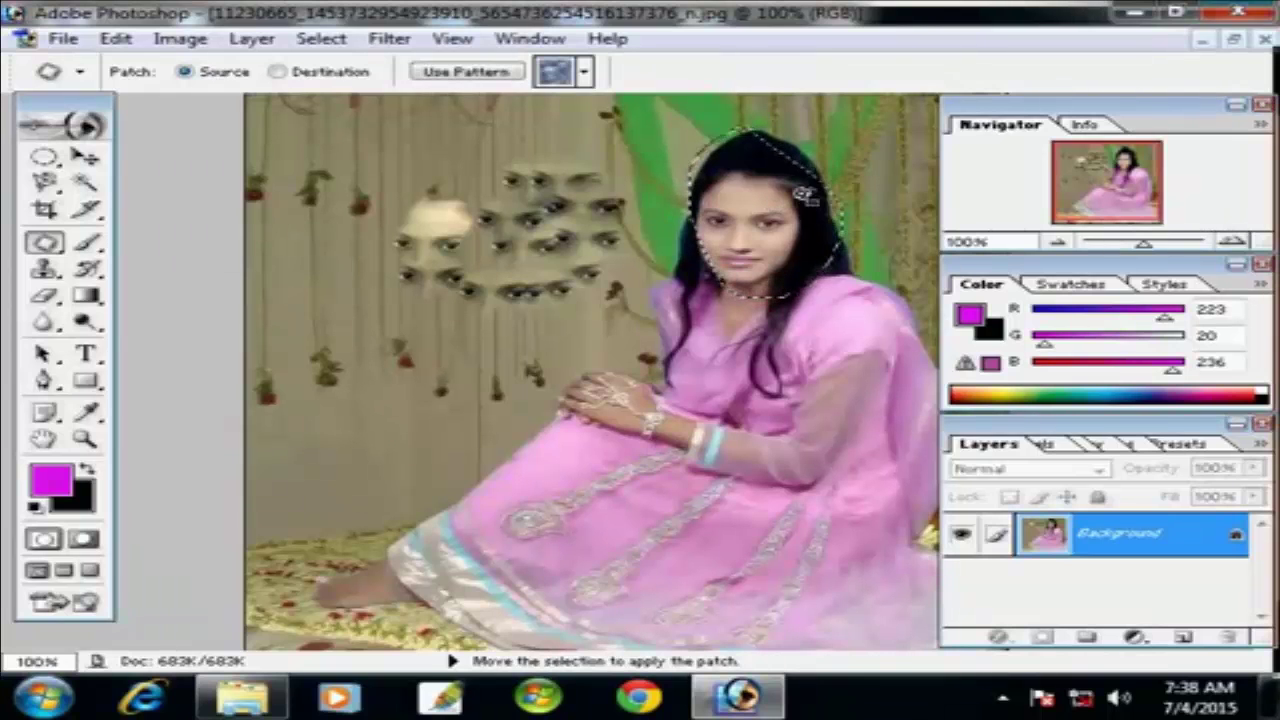
Try patching the selected head from two different areas of the backdrop, undo each patch and deselect the head
{"action": "left_click_drag", "start_coordinate": [743, 185], "coordinate": [410, 330]}
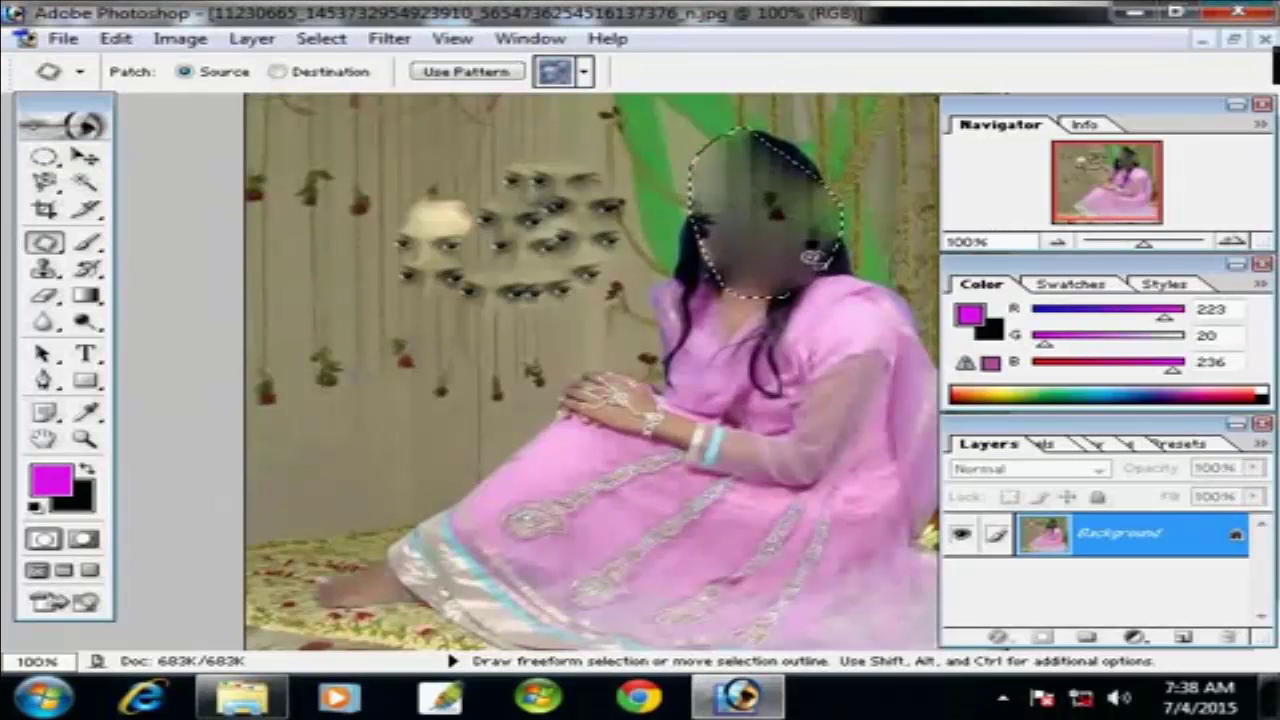
{"action": "key", "text": "ctrl+z"}
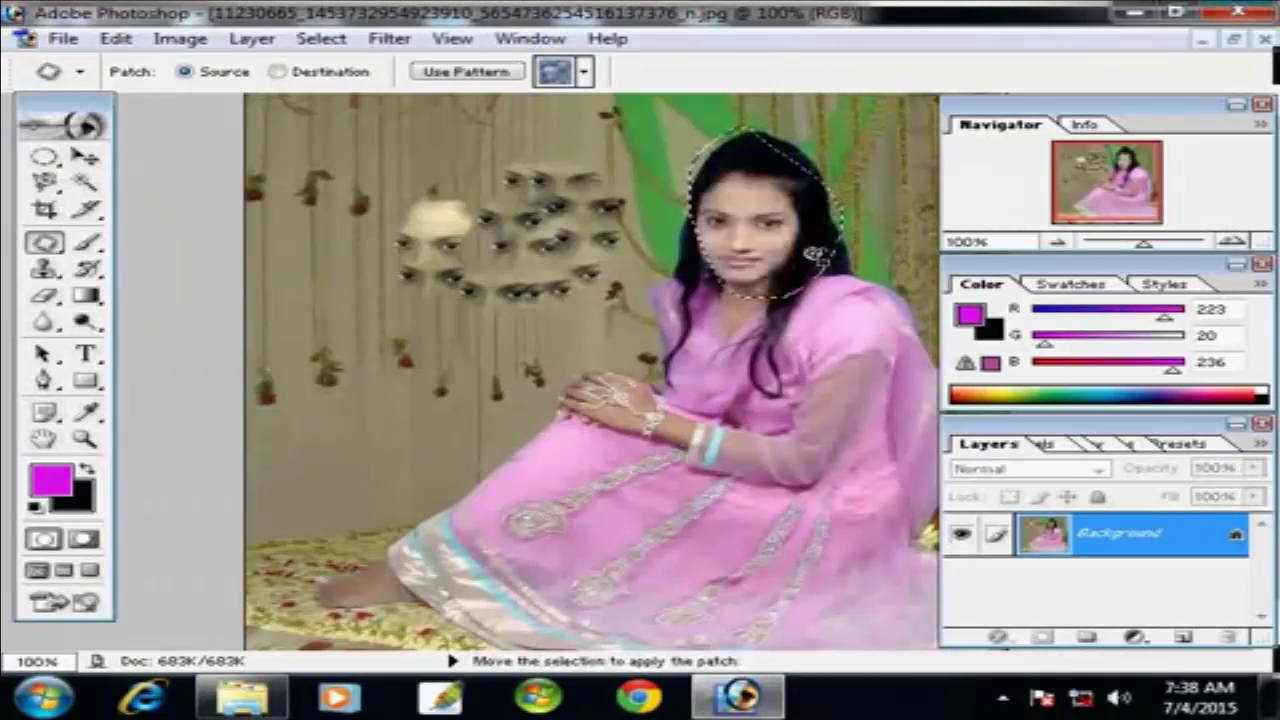
{"action": "left_click_drag", "start_coordinate": [799, 209], "coordinate": [310, 397]}
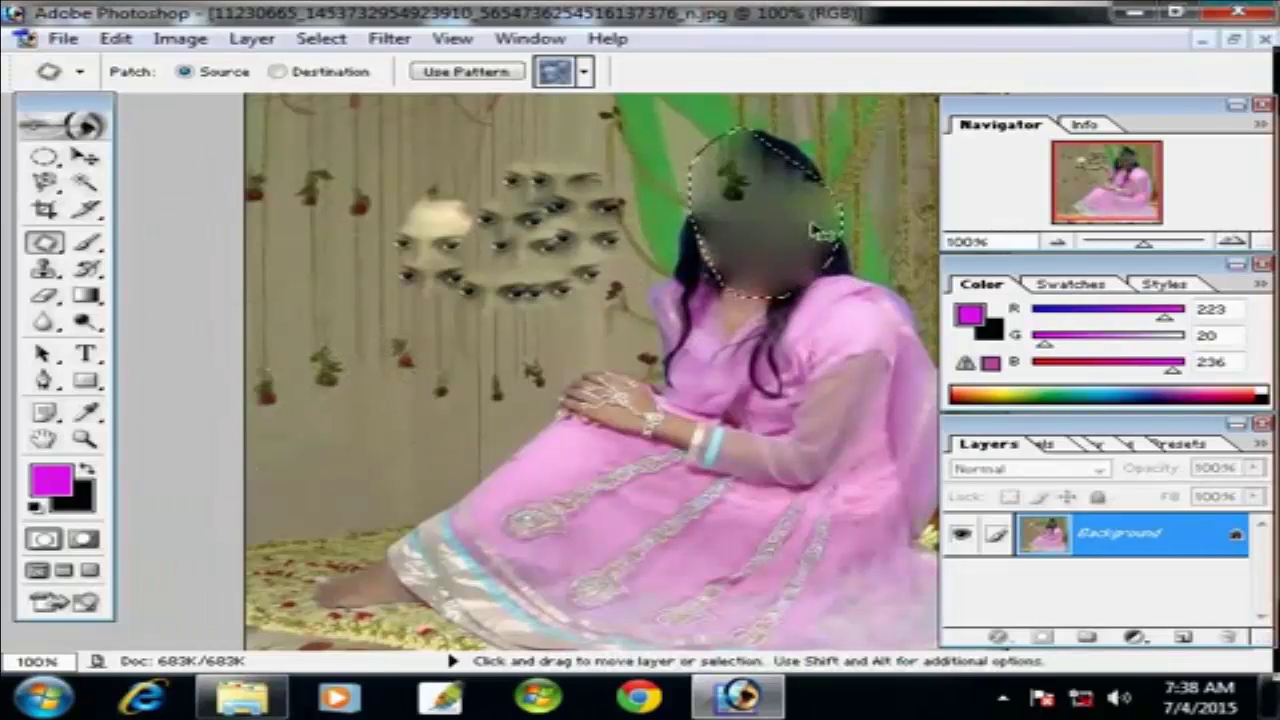
{"action": "key", "text": "ctrl+z"}
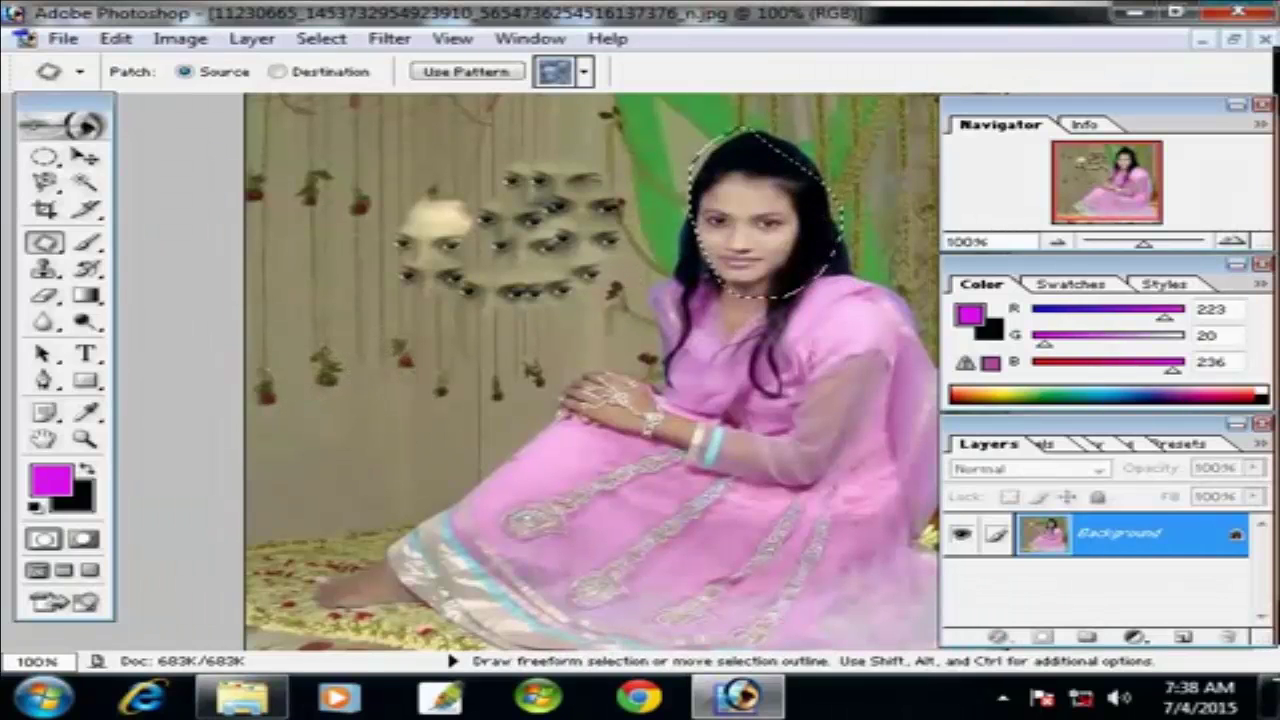
{"action": "key", "text": "ctrl+d"}
Sample the woman's face with the Clone Stamp tool and paint a duplicate of the seated woman over the backdrop beside her
{"action": "right_click", "coordinate": [46, 270]}
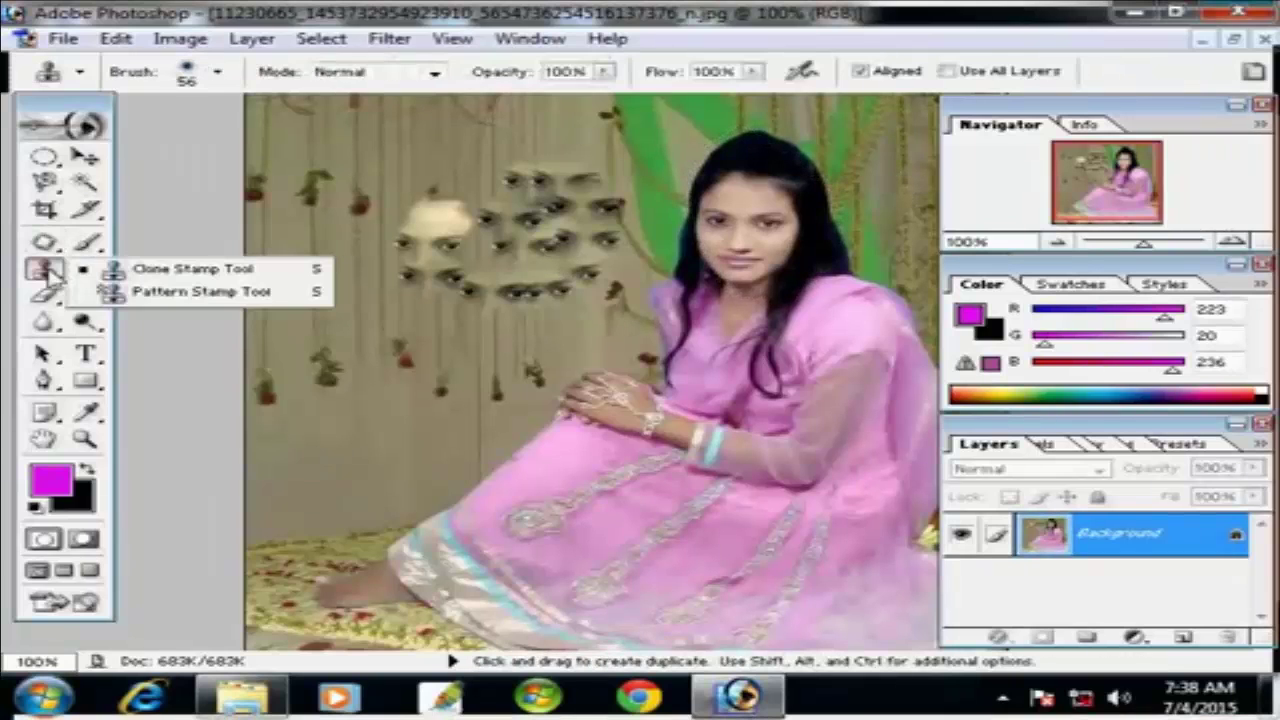
{"action": "left_click", "coordinate": [205, 280]}
{"action": "right_click", "coordinate": [46, 270]}
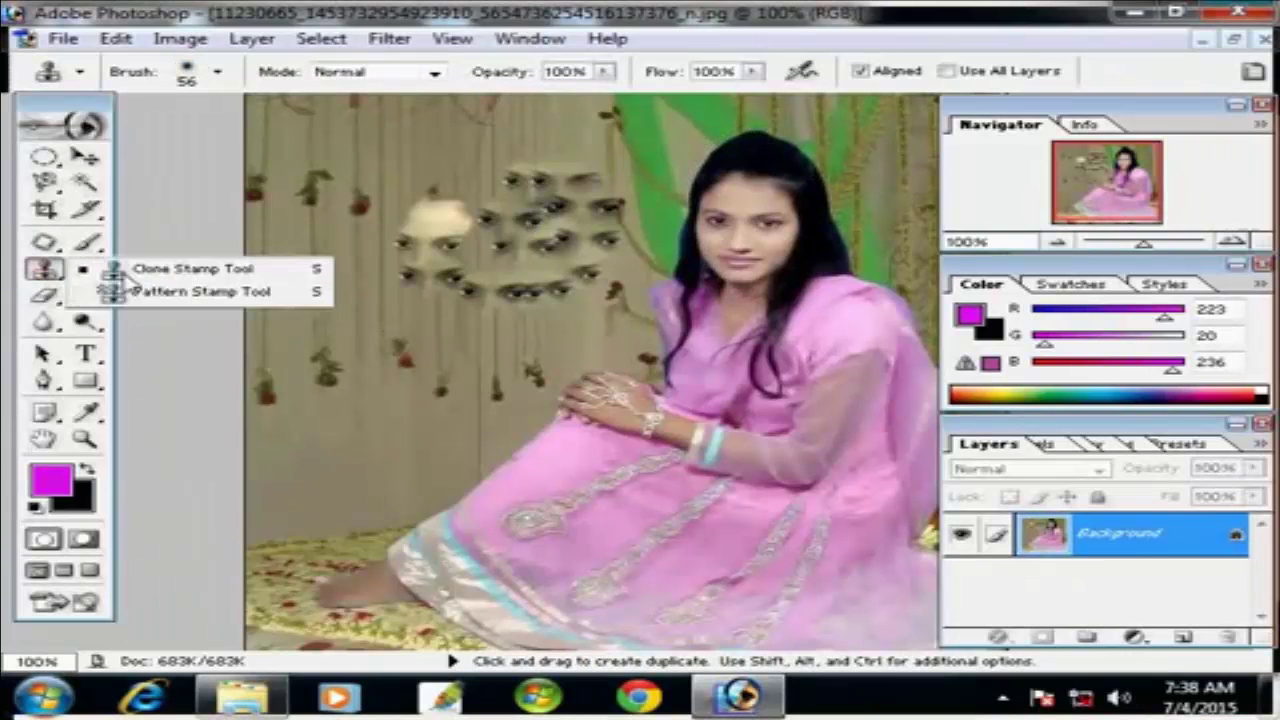
{"action": "left_click", "coordinate": [193, 272]}
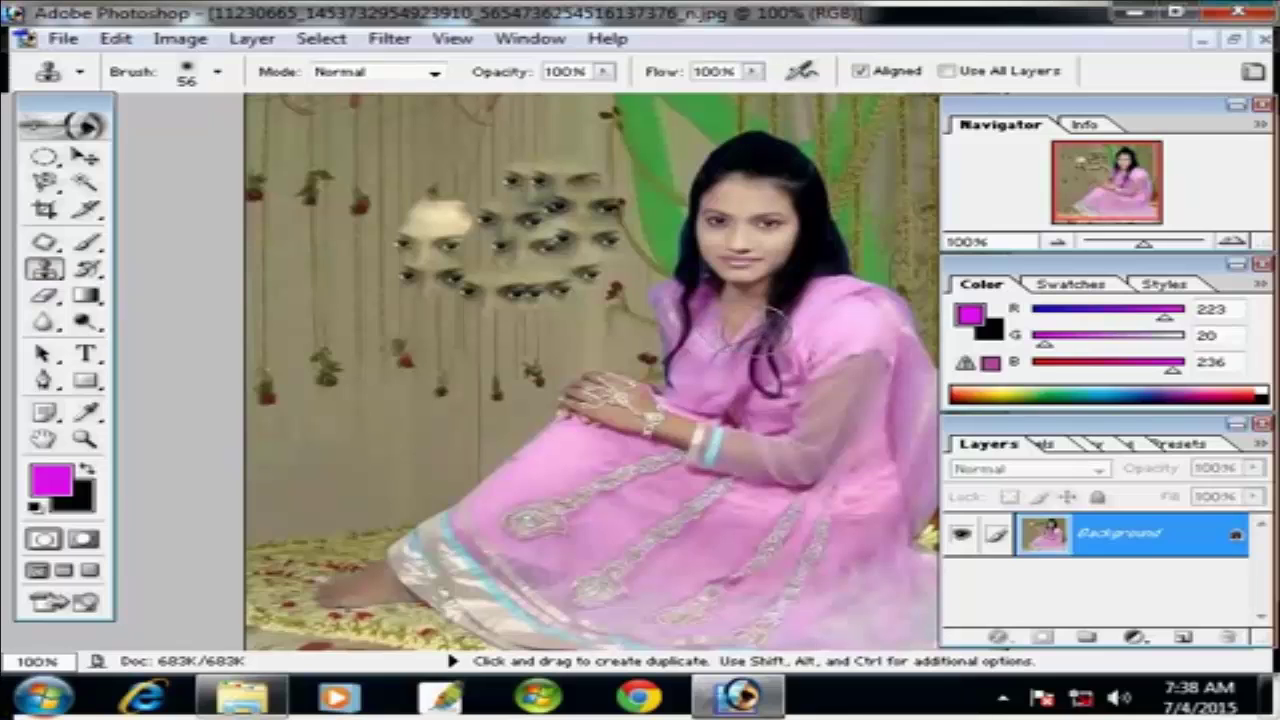
{"action": "key", "text": "alt"}
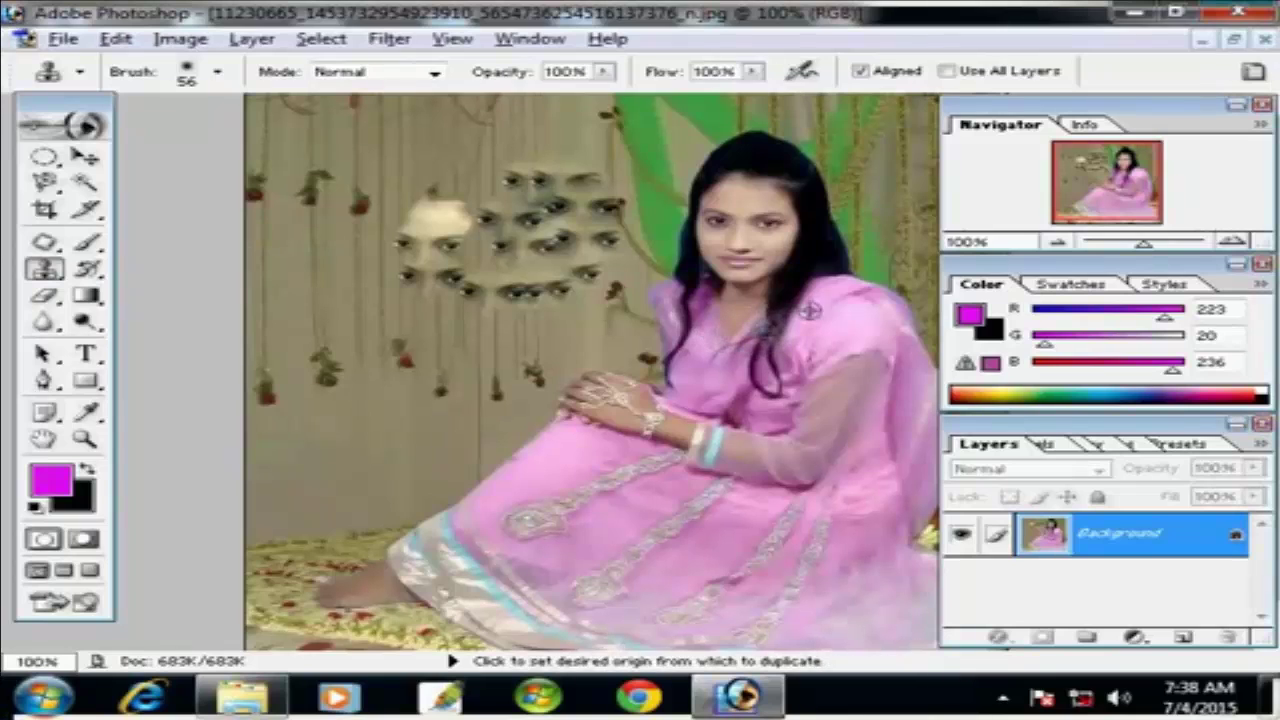
{"action": "left_click", "coordinate": [737, 231], "text": "alt"}
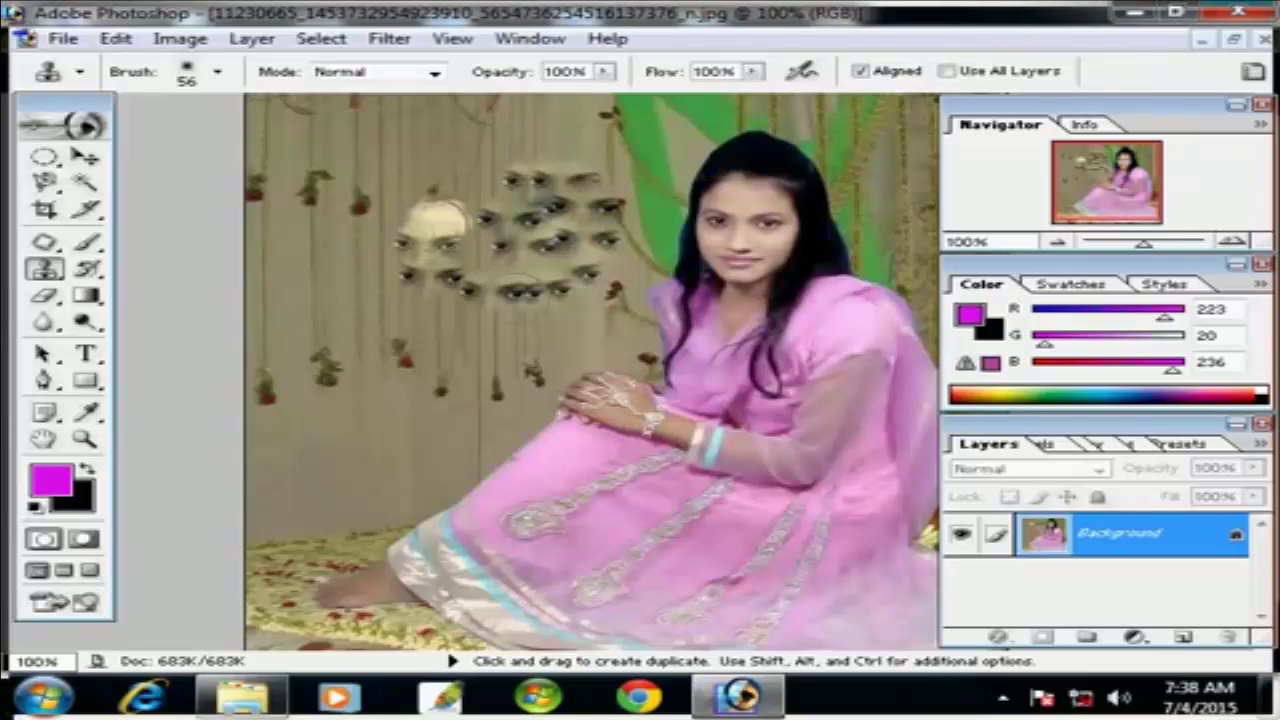
{"action": "mouse_move", "coordinate": [437, 223]}
{"action": "left_mouse_down"}
{"action": "mouse_move", "coordinate": [482, 222]}
{"action": "mouse_move", "coordinate": [441, 190]}
{"action": "mouse_move", "coordinate": [450, 197]}
{"action": "mouse_move", "coordinate": [440, 185]}
{"action": "mouse_move", "coordinate": [462, 170]}
{"action": "mouse_move", "coordinate": [478, 262]}
{"action": "mouse_move", "coordinate": [462, 285]}
{"action": "mouse_move", "coordinate": [415, 300]}
{"action": "mouse_move", "coordinate": [385, 355]}
{"action": "mouse_move", "coordinate": [350, 350]}
{"action": "mouse_move", "coordinate": [335, 430]}
{"action": "mouse_move", "coordinate": [355, 465]}
{"action": "mouse_move", "coordinate": [350, 490]}
{"action": "mouse_move", "coordinate": [440, 450]}
{"action": "mouse_move", "coordinate": [470, 410]}
{"action": "mouse_move", "coordinate": [480, 350]}
{"action": "mouse_move", "coordinate": [468, 298]}
{"action": "mouse_move", "coordinate": [485, 272]}
{"action": "mouse_move", "coordinate": [505, 300]}
{"action": "mouse_move", "coordinate": [535, 300]}
{"action": "mouse_move", "coordinate": [535, 345]}
{"action": "mouse_move", "coordinate": [555, 355]}
{"action": "mouse_move", "coordinate": [385, 515]}
{"action": "mouse_move", "coordinate": [230, 435]}
{"action": "mouse_move", "coordinate": [255, 410]}
{"action": "mouse_move", "coordinate": [212, 488]}
{"action": "mouse_move", "coordinate": [305, 545]}
{"action": "mouse_move", "coordinate": [348, 545]}
{"action": "mouse_move", "coordinate": [397, 508]}
{"action": "mouse_move", "coordinate": [495, 292]}
{"action": "mouse_move", "coordinate": [470, 175]}
{"action": "mouse_move", "coordinate": [443, 153]}
{"action": "mouse_move", "coordinate": [424, 160]}
{"action": "mouse_move", "coordinate": [417, 232]}
{"action": "mouse_move", "coordinate": [455, 215]}
{"action": "mouse_move", "coordinate": [451, 165]}
{"action": "mouse_move", "coordinate": [467, 151]}
{"action": "mouse_move", "coordinate": [526, 302]}
{"action": "mouse_move", "coordinate": [594, 340]}
{"action": "mouse_move", "coordinate": [556, 300]}
{"action": "mouse_move", "coordinate": [577, 321]}
{"action": "mouse_move", "coordinate": [514, 183]}
{"action": "mouse_move", "coordinate": [596, 216]}
{"action": "mouse_move", "coordinate": [613, 252]}
{"action": "mouse_move", "coordinate": [606, 160]}
{"action": "mouse_move", "coordinate": [514, 108]}
{"action": "mouse_move", "coordinate": [257, 129]}
{"action": "mouse_move", "coordinate": [226, 184]}
{"action": "left_mouse_up"}
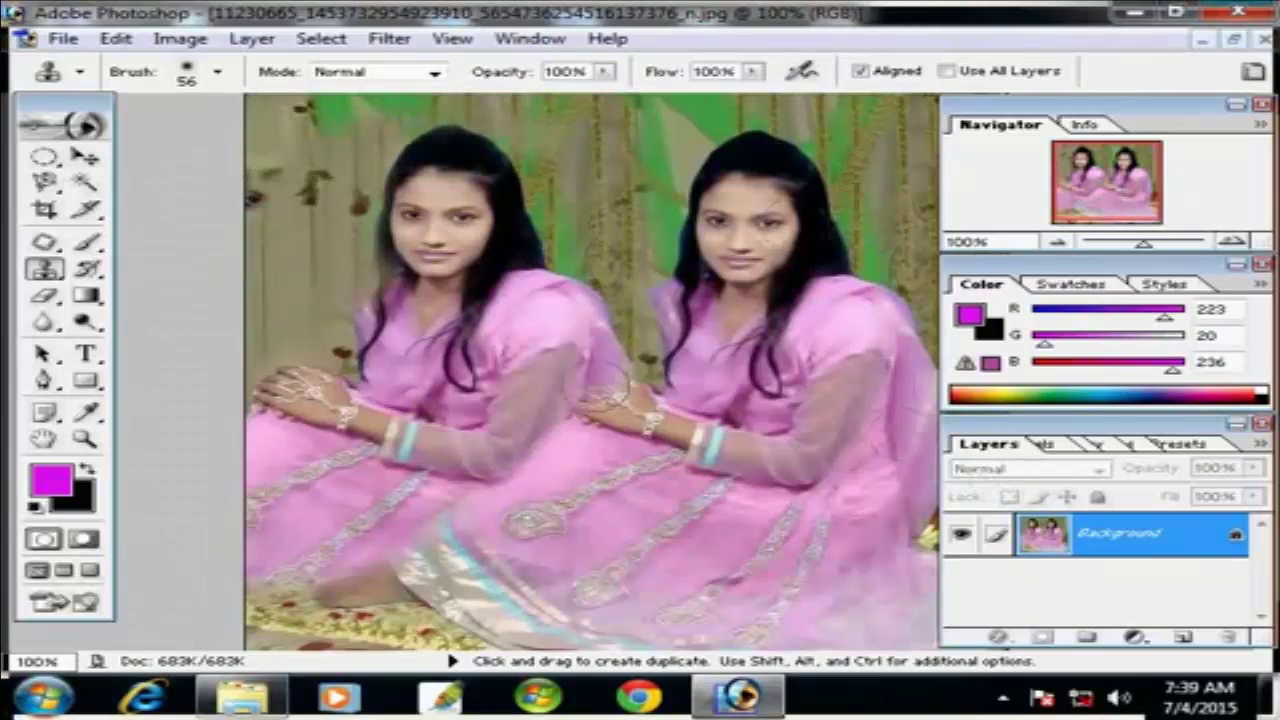
Stamp the black-and-white web-like pattern over both women's faces using the Pattern Stamp tool with a 135 px brush
{"action": "left_click", "coordinate": [44, 268]}
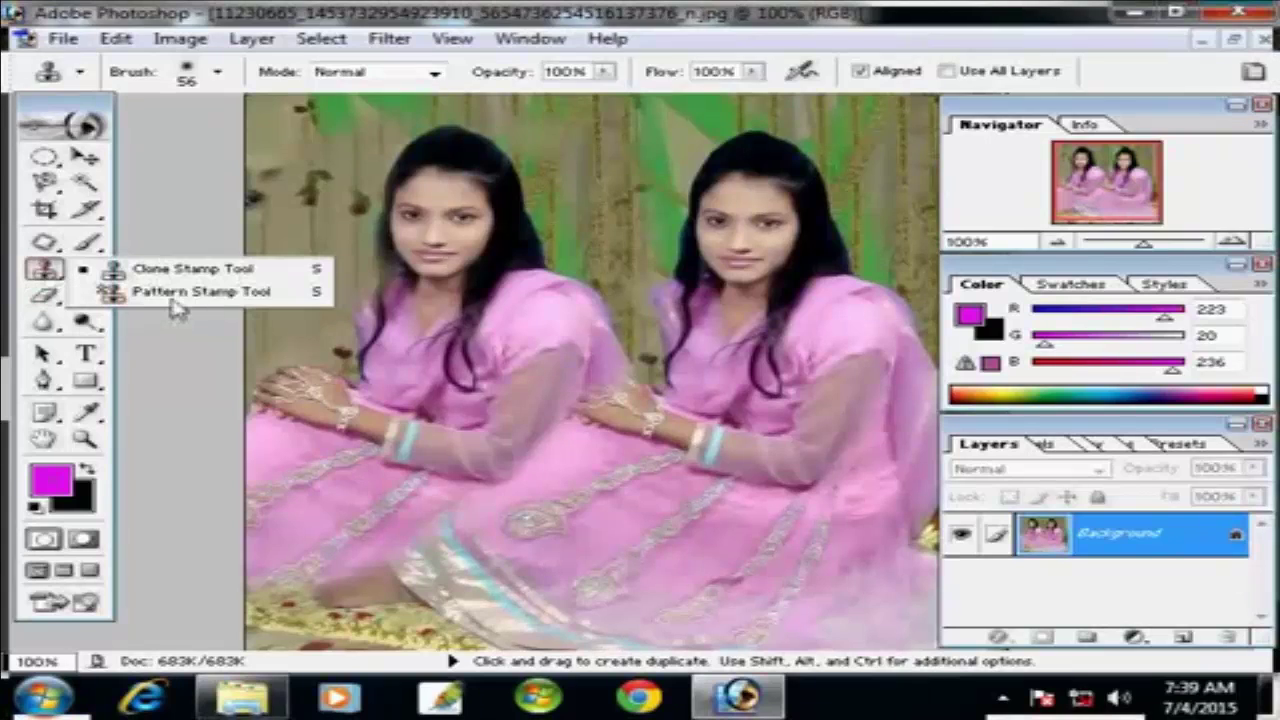
{"action": "left_click", "coordinate": [183, 293]}
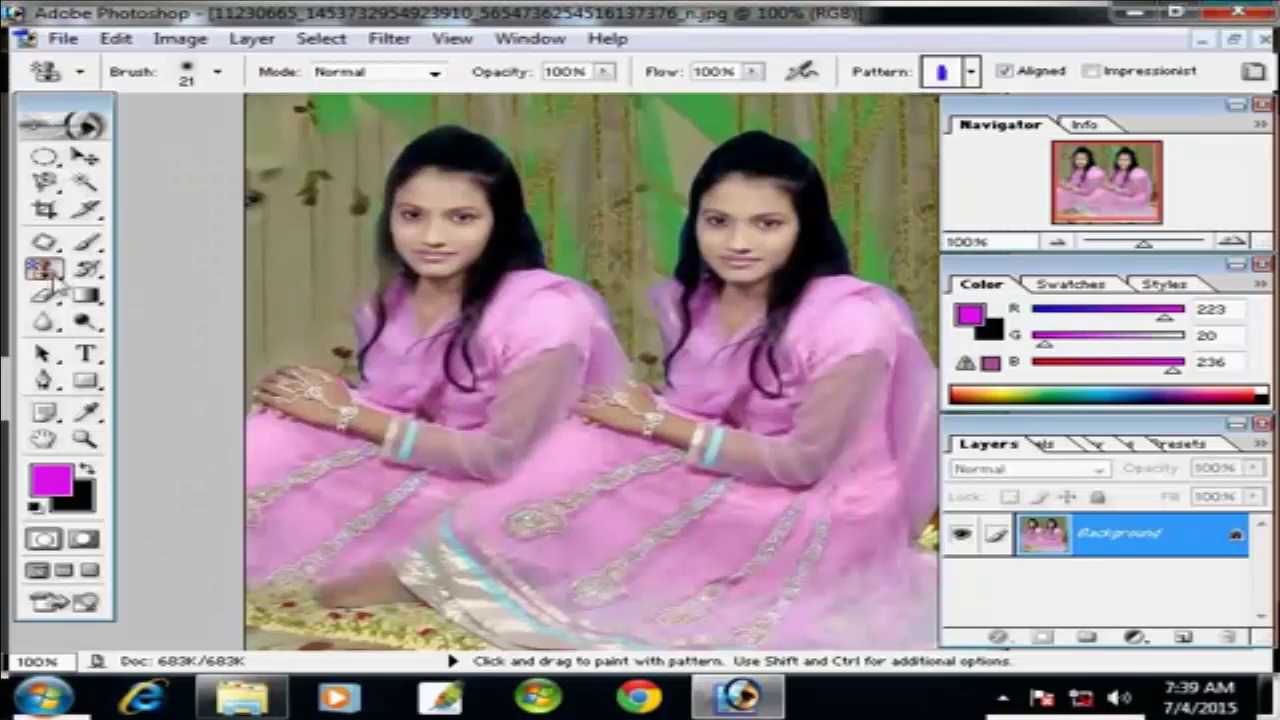
{"action": "left_click", "coordinate": [971, 71]}
{"action": "left_click", "coordinate": [946, 162]}
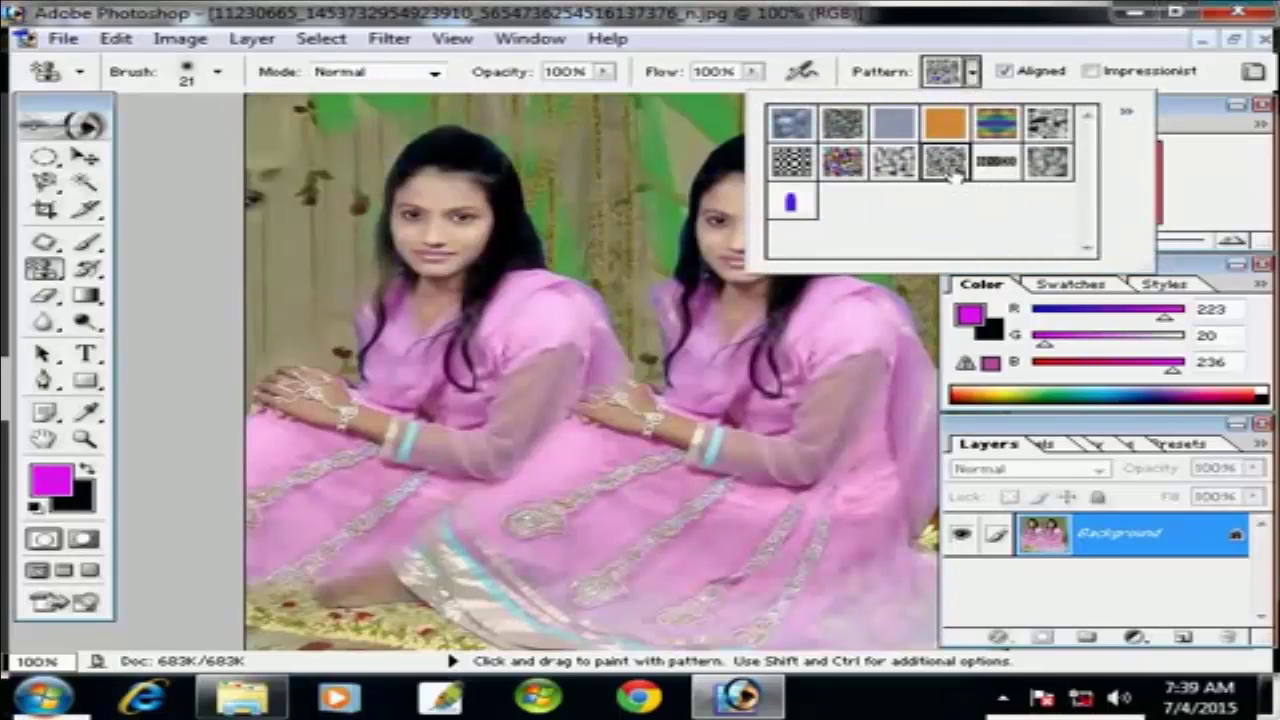
{"action": "right_click", "coordinate": [472, 296]}
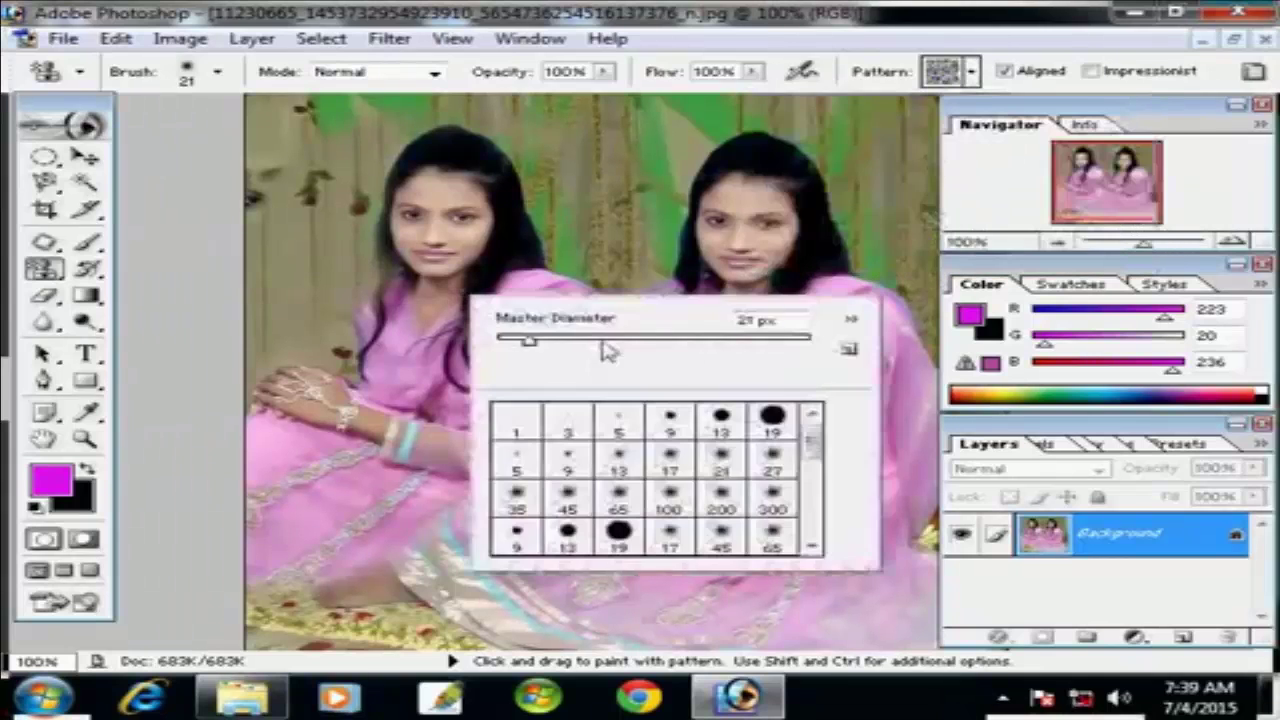
{"action": "left_click", "coordinate": [681, 342]}
{"action": "left_click", "coordinate": [451, 218]}
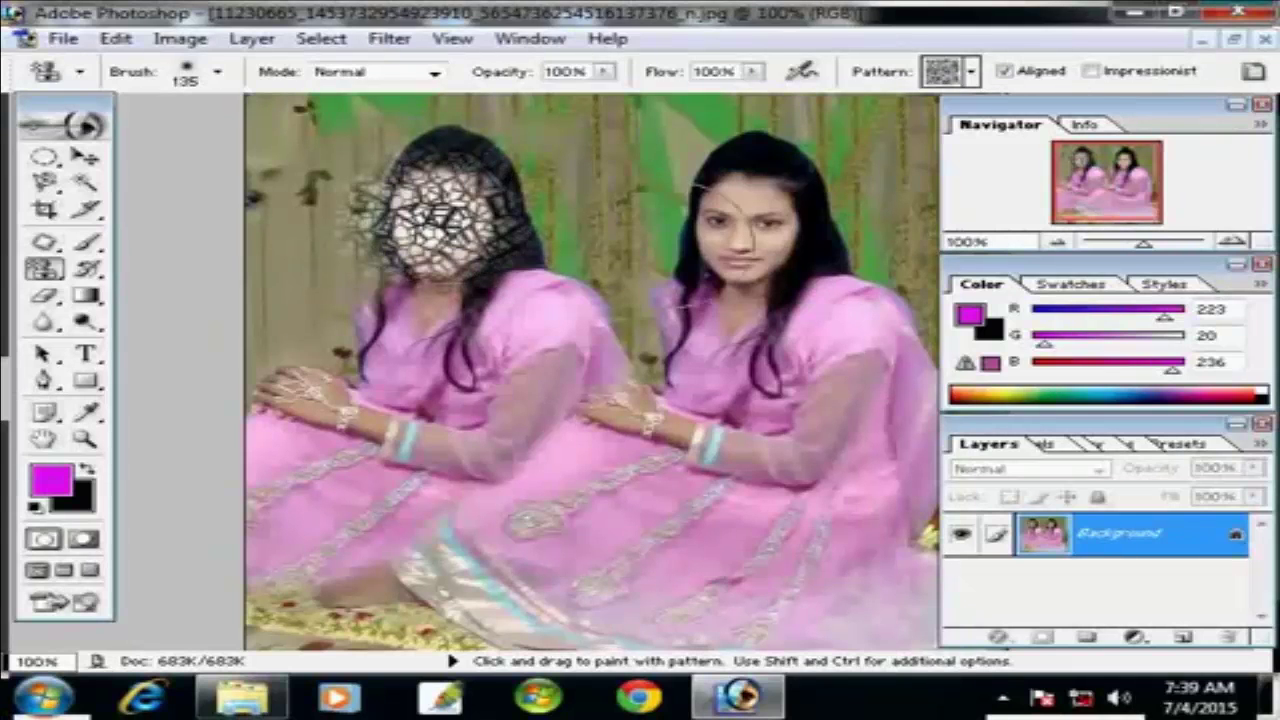
{"action": "left_click", "coordinate": [761, 232]}
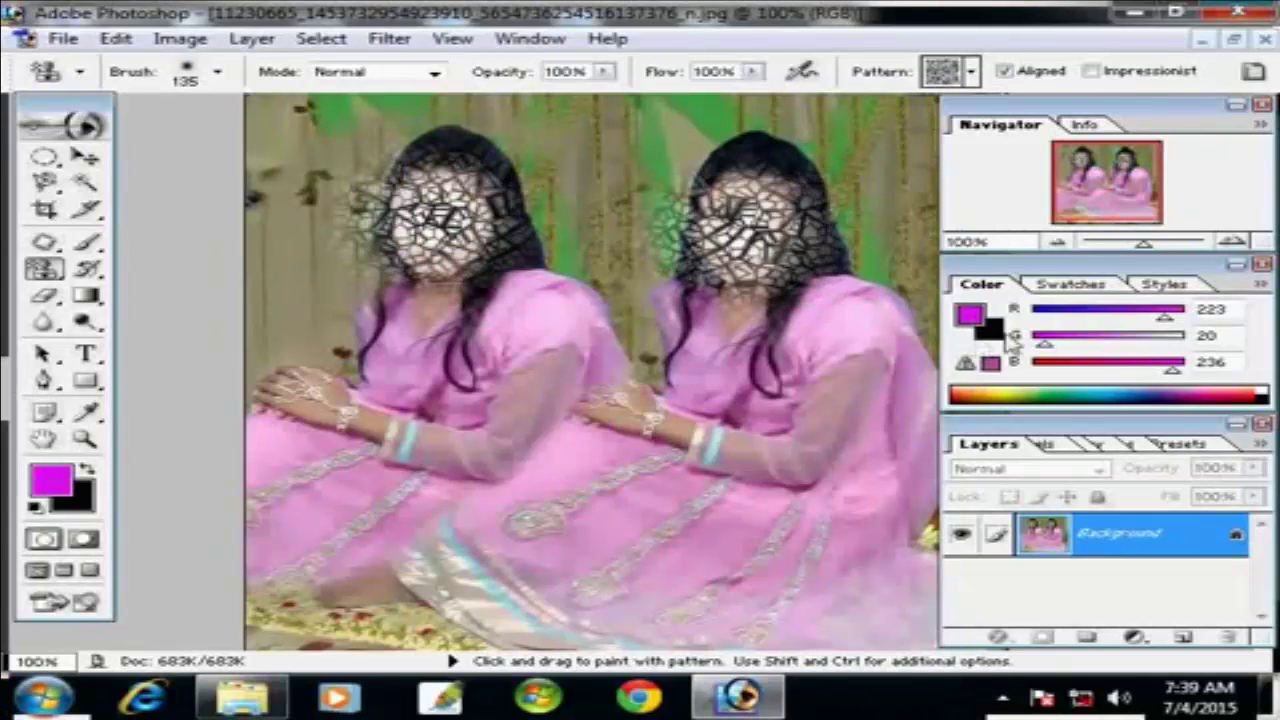
Undo the two pattern stamps on the faces and restamp the same pattern over both at 15% opacity
{"action": "left_click", "coordinate": [605, 72]}
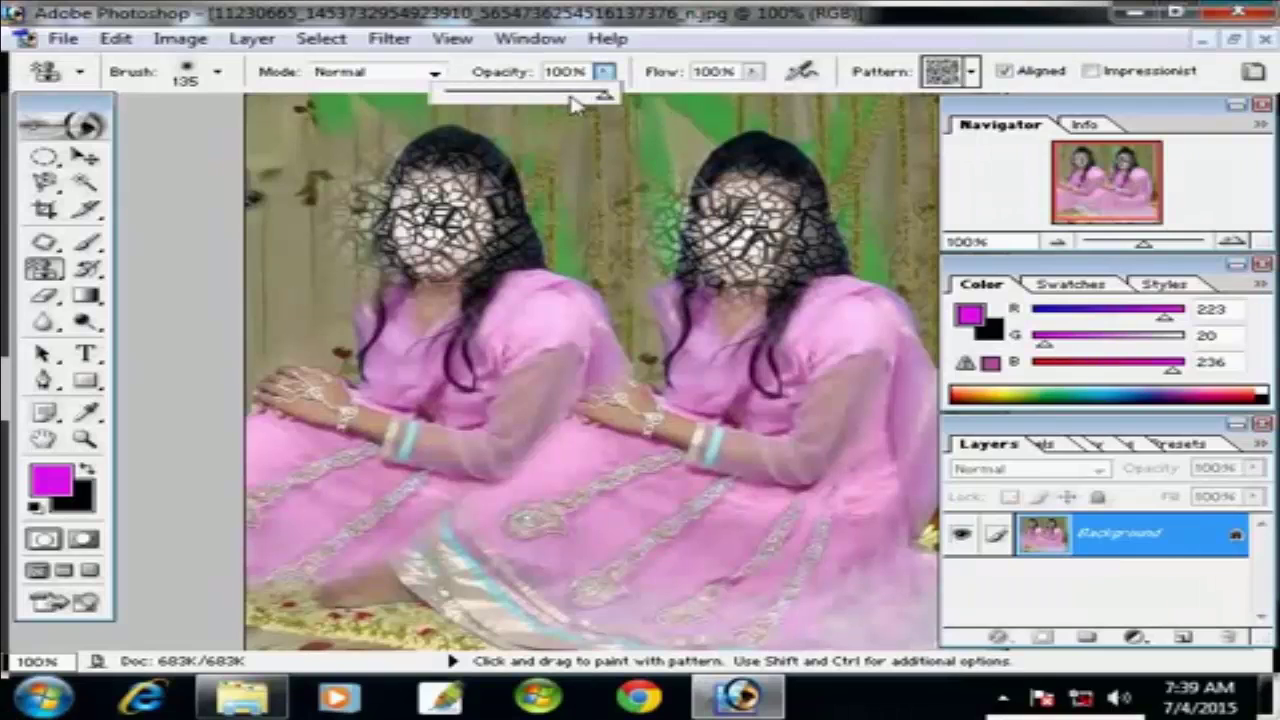
{"action": "left_click_drag", "start_coordinate": [591, 98], "coordinate": [473, 100]}
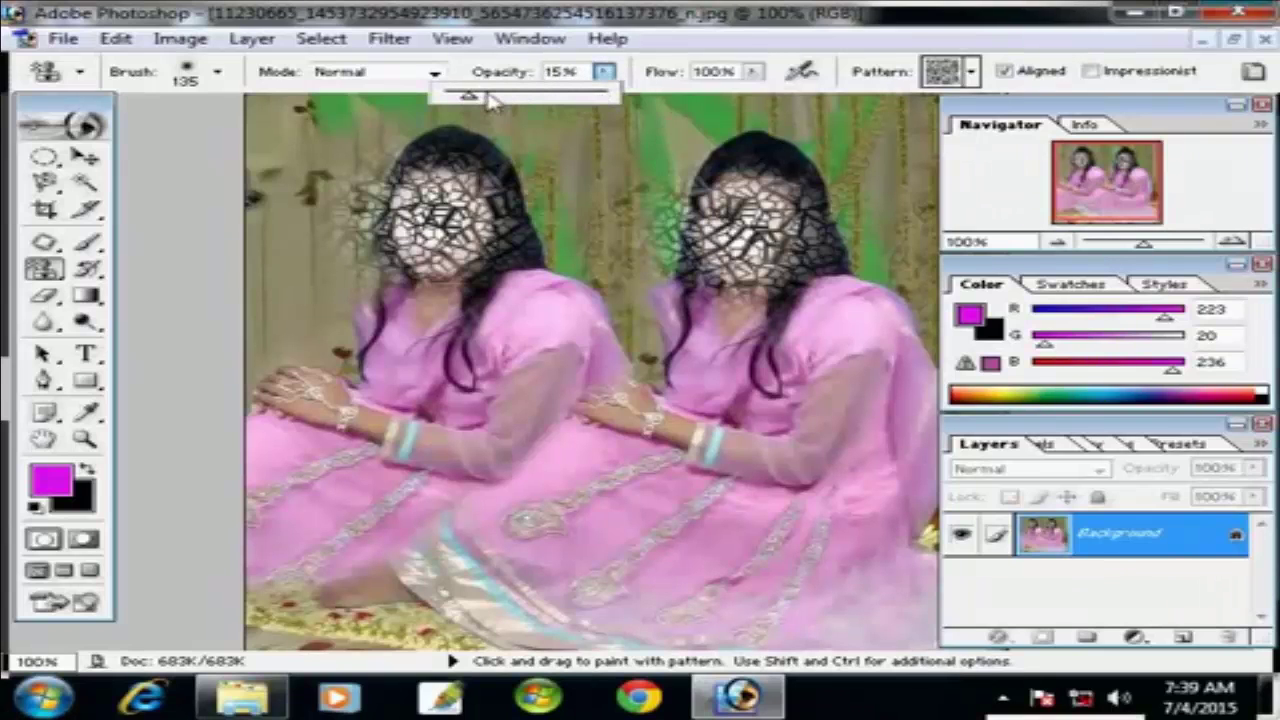
{"action": "key", "text": "ctrl+alt+z"}
{"action": "key", "text": "ctrl+alt+z"}
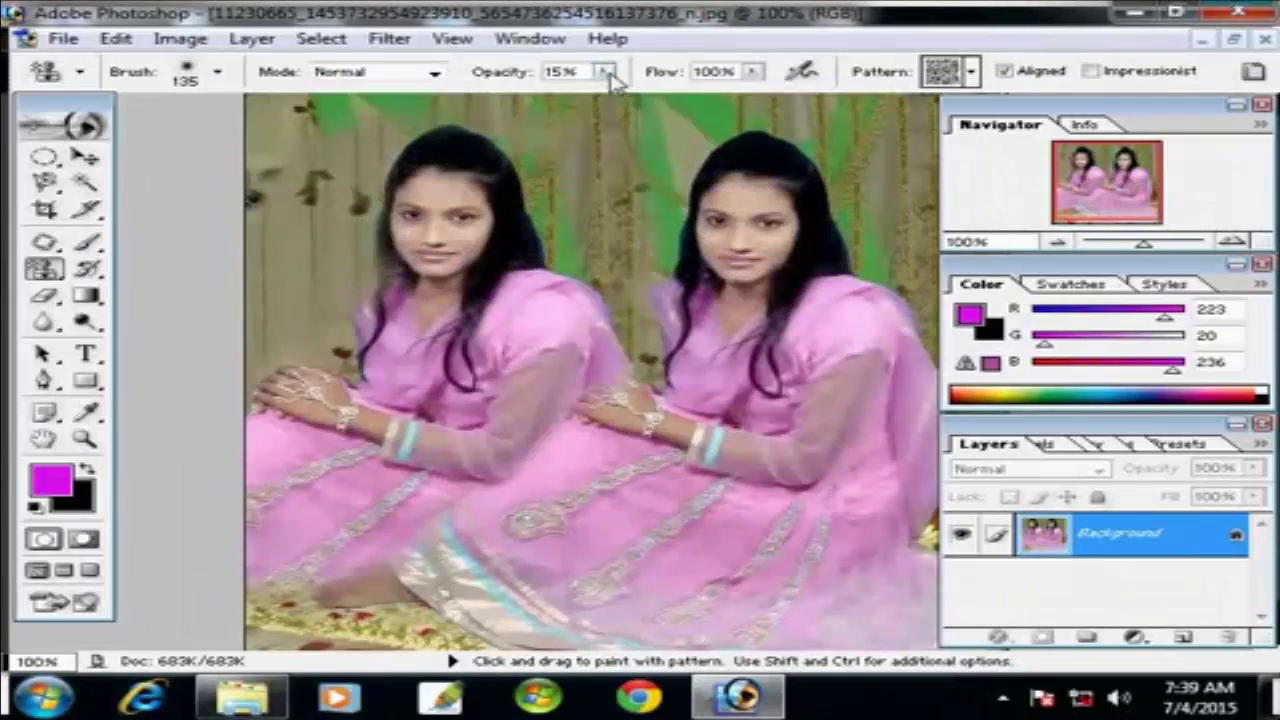
{"action": "left_click", "coordinate": [605, 72]}
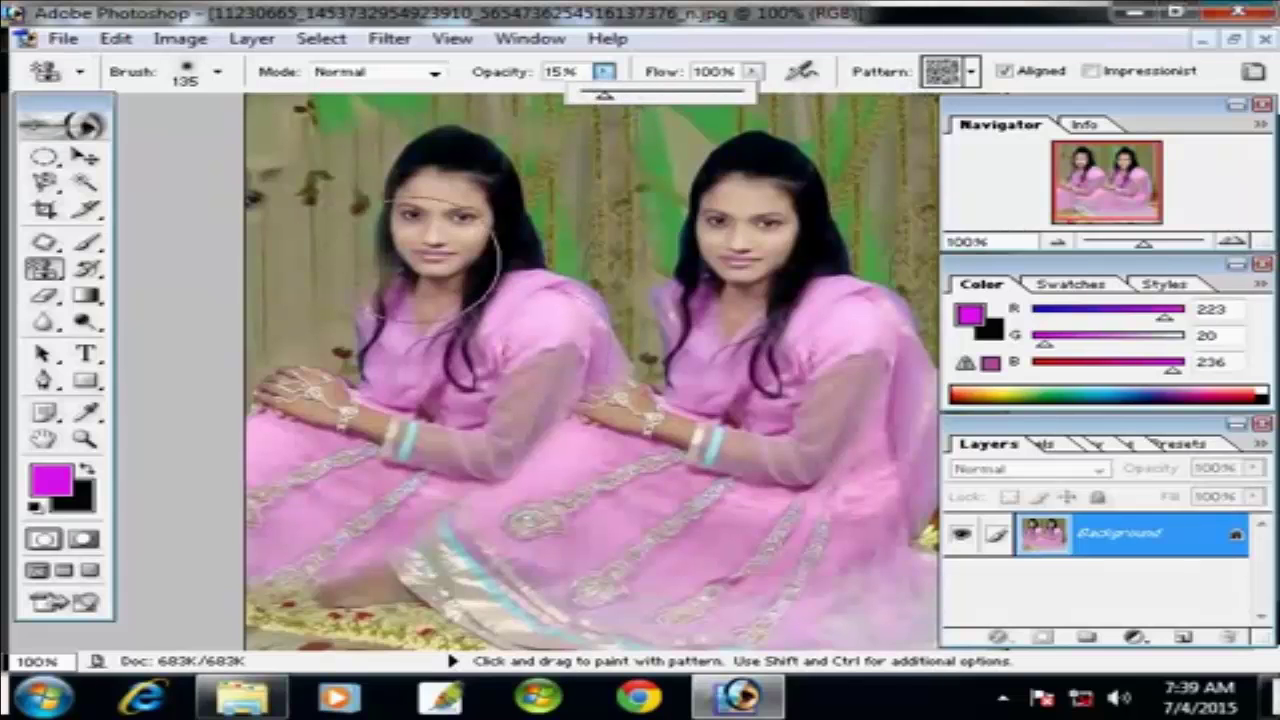
{"action": "left_click", "coordinate": [452, 220]}
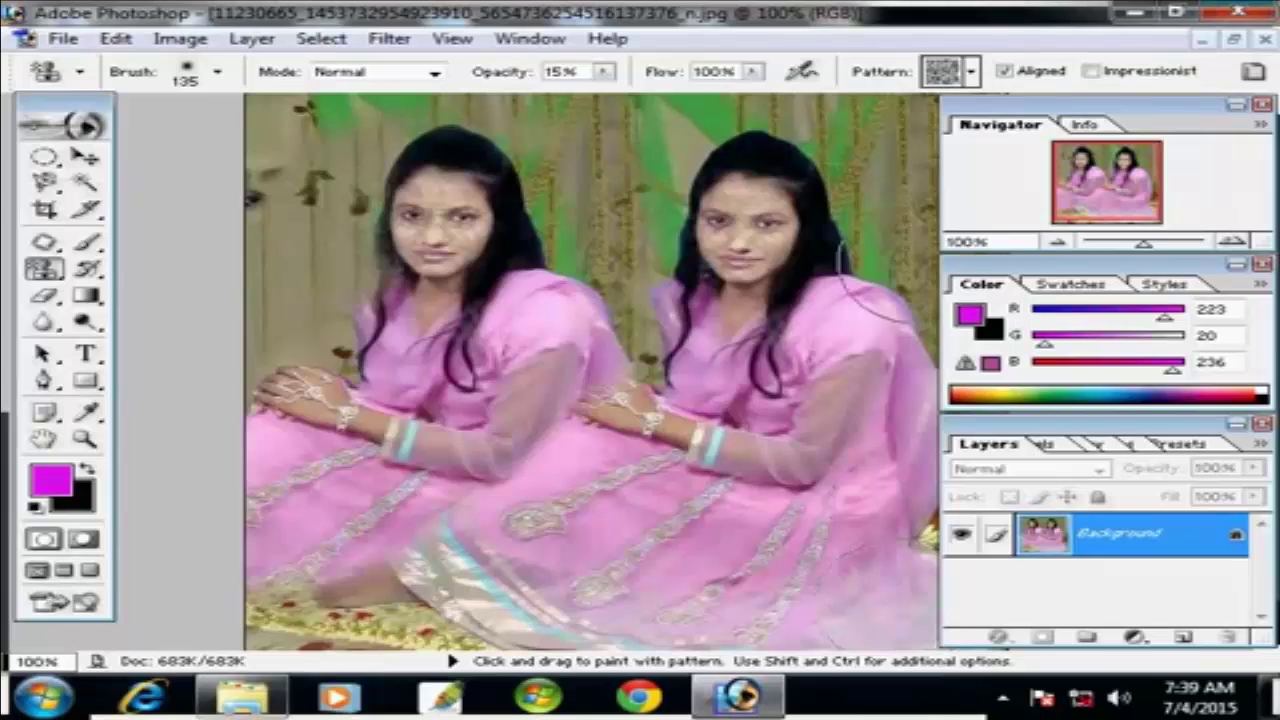
Stamp the black-and-white checkered pattern over both women's faces and undo both stamps
{"action": "left_click", "coordinate": [976, 80]}
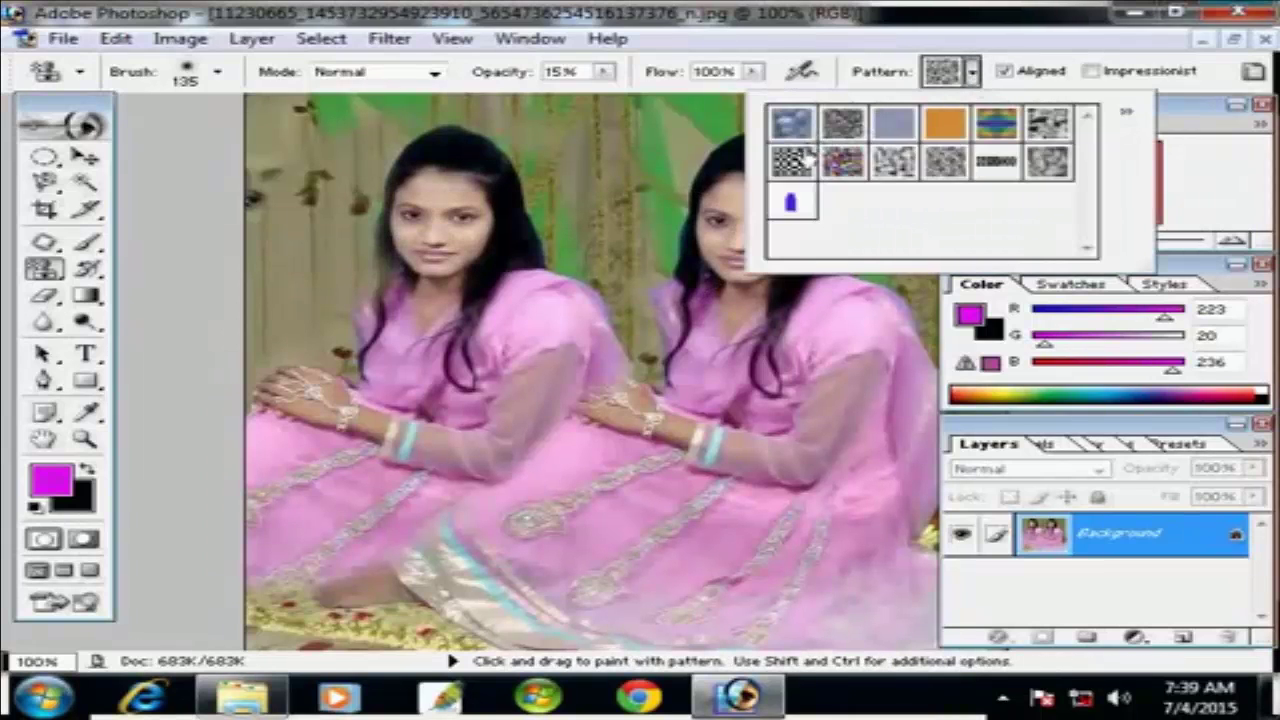
{"action": "left_click", "coordinate": [806, 158]}
{"action": "left_click", "coordinate": [455, 214]}
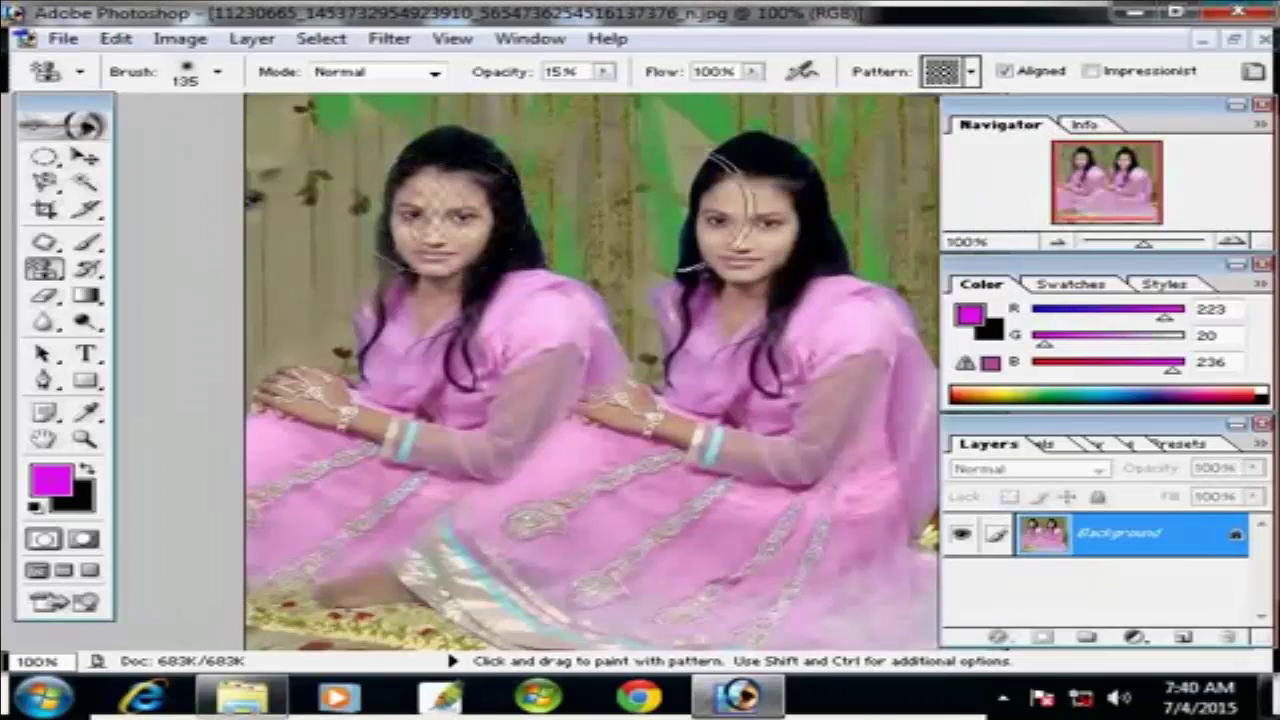
{"action": "mouse_move", "coordinate": [740, 215]}
{"action": "left_mouse_down"}
{"action": "mouse_move", "coordinate": [757, 214]}
{"action": "mouse_move", "coordinate": [745, 225]}
{"action": "left_mouse_up"}
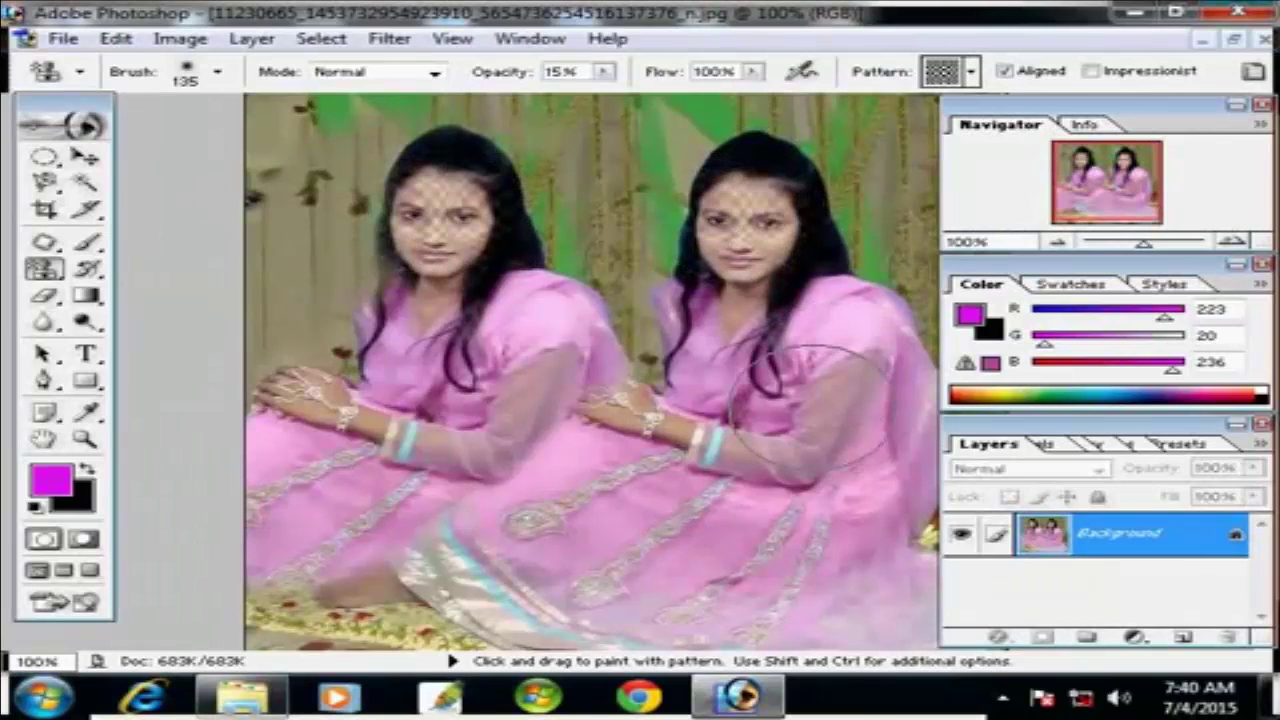
{"action": "key", "text": "ctrl+alt+z"}
{"action": "key", "text": "ctrl+alt+z"}
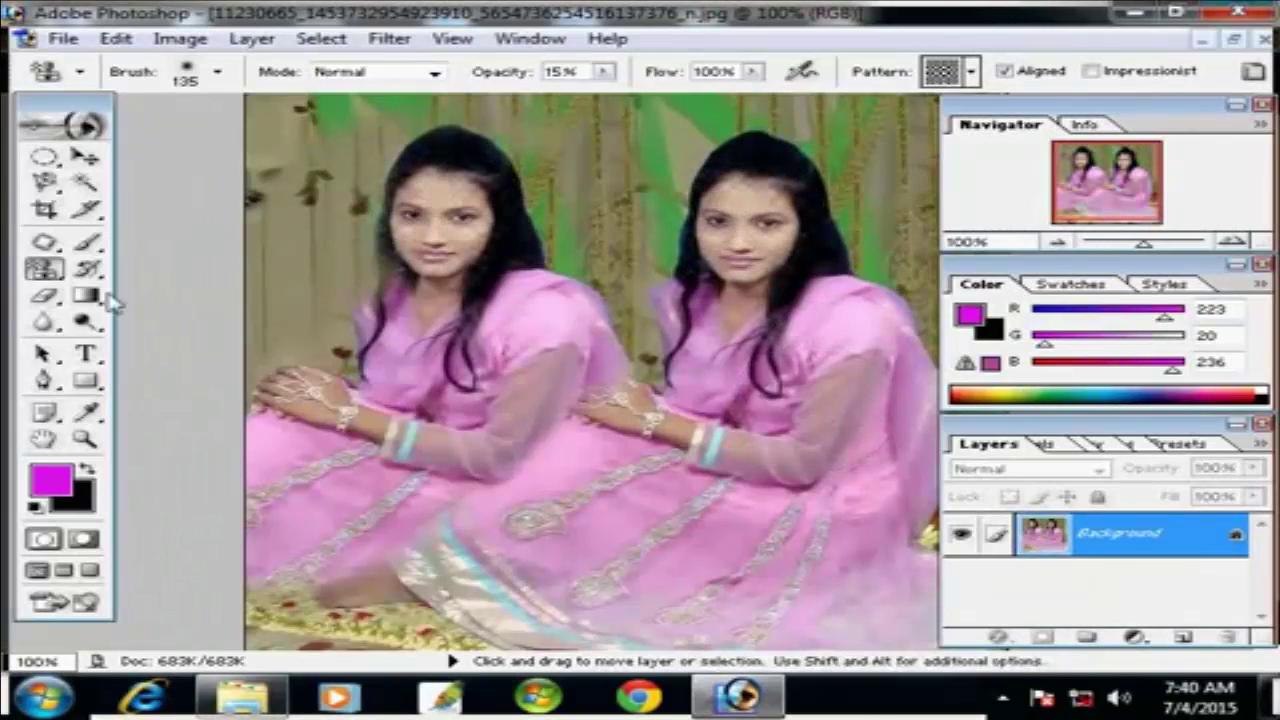
Switch to the Brush tool and choose the 134 px grass-blade brush tip
{"action": "right_click", "coordinate": [43, 268]}
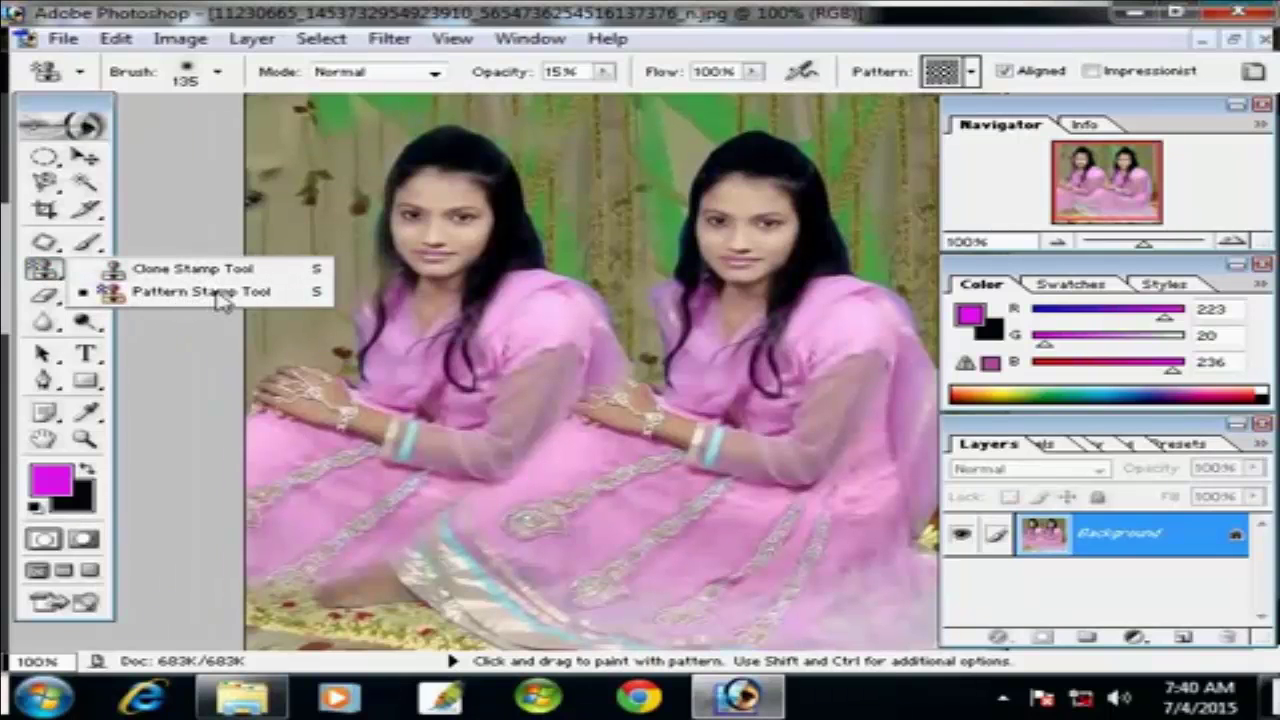
{"action": "left_click", "coordinate": [87, 242]}
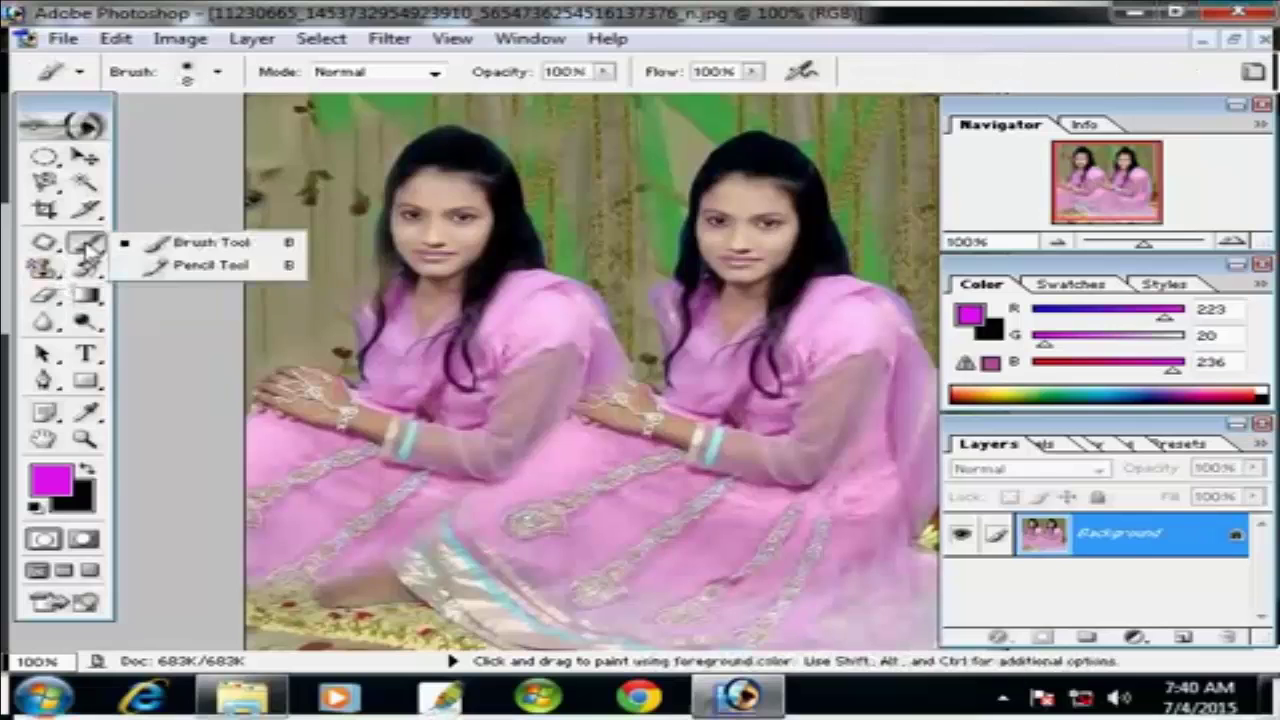
{"action": "left_click", "coordinate": [207, 242]}
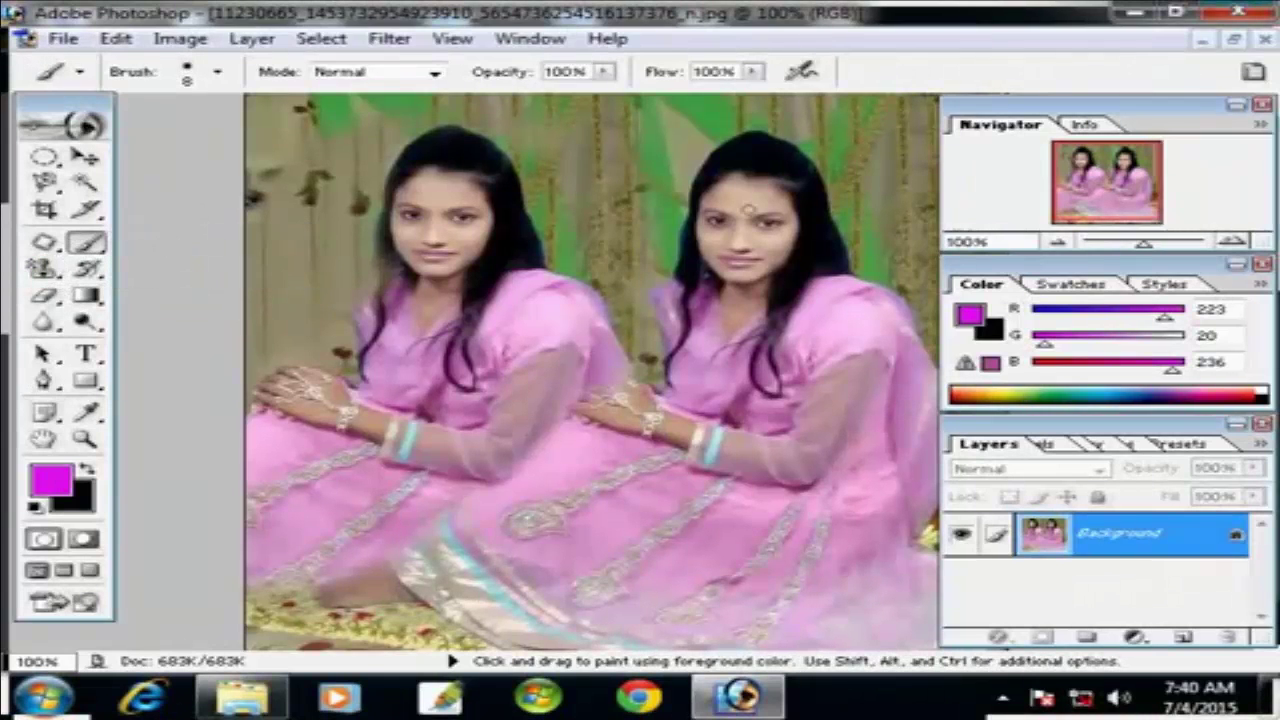
{"action": "left_click", "coordinate": [88, 243]}
{"action": "left_click", "coordinate": [162, 245]}
{"action": "left_click", "coordinate": [217, 74]}
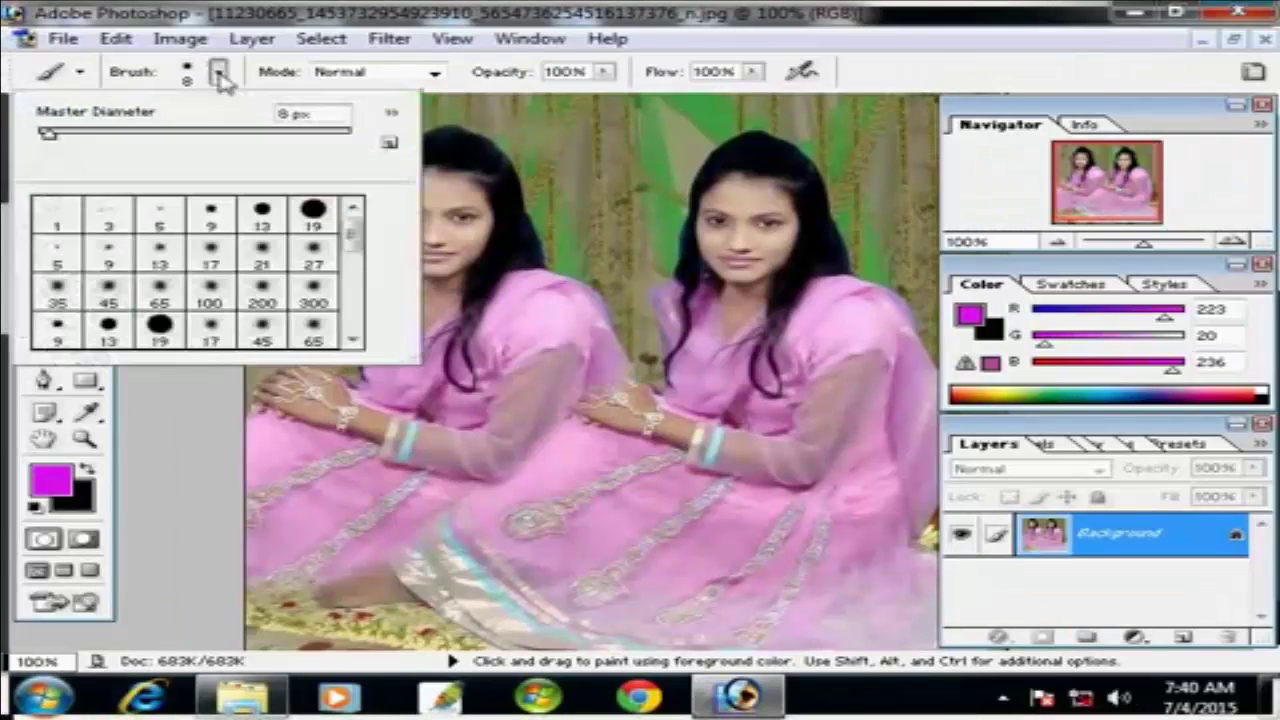
{"action": "mouse_move", "coordinate": [363, 249]}
{"action": "left_mouse_down"}
{"action": "mouse_move", "coordinate": [370, 340]}
{"action": "mouse_move", "coordinate": [354, 306]}
{"action": "mouse_move", "coordinate": [350, 210]}
{"action": "mouse_move", "coordinate": [352, 312]}
{"action": "left_mouse_up"}
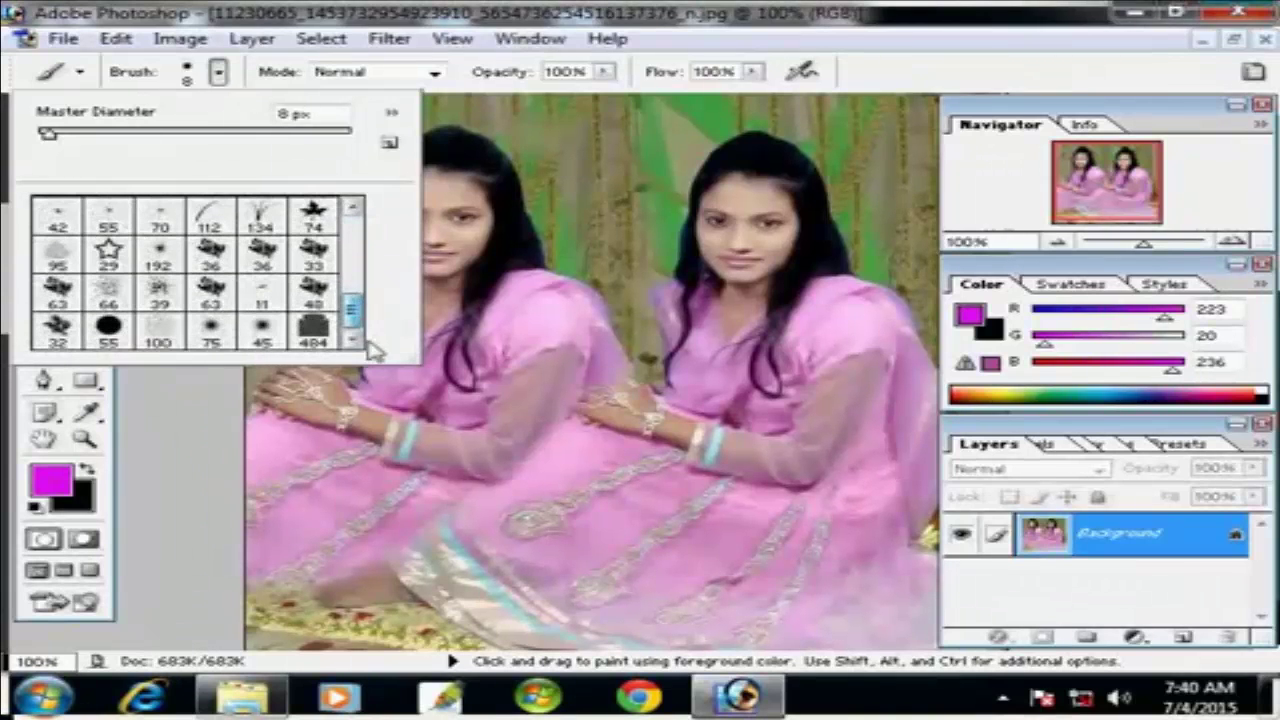
{"action": "left_click", "coordinate": [262, 220]}
{"action": "left_click", "coordinate": [178, 384]}
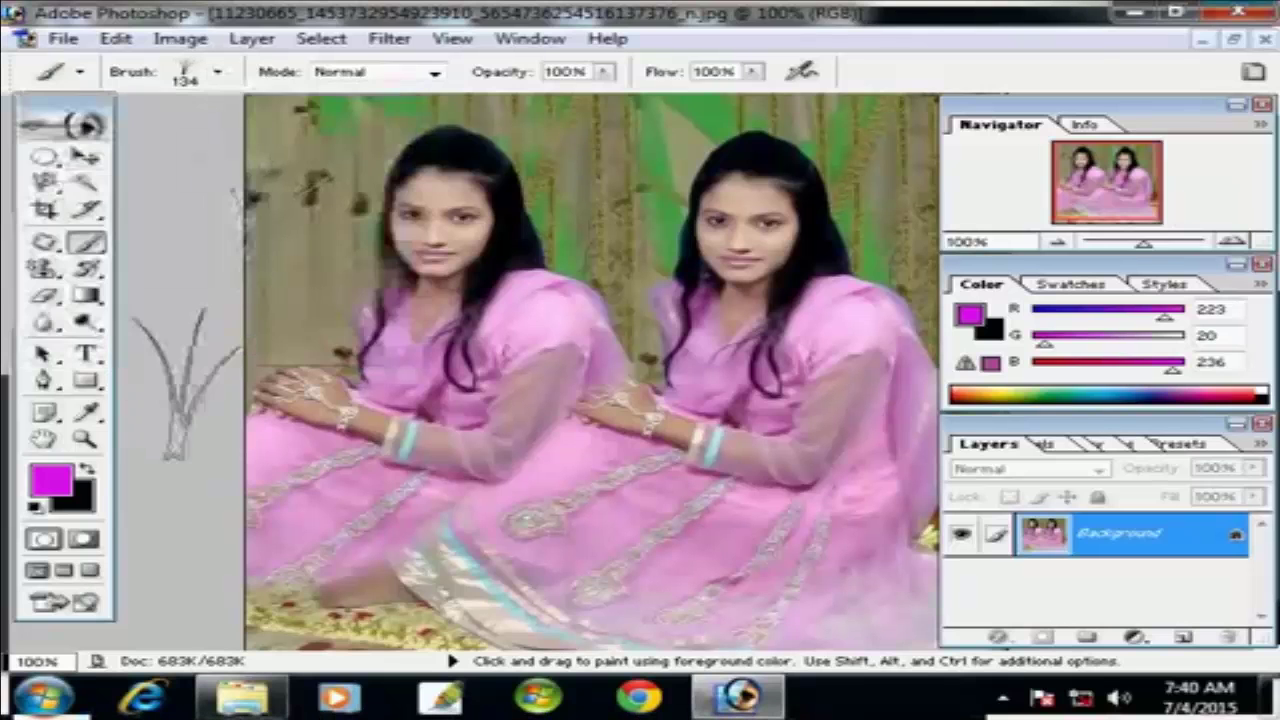
Set the foreground colour to a dark green with RGB values 41, 114, 12
{"action": "left_click", "coordinate": [70, 484]}
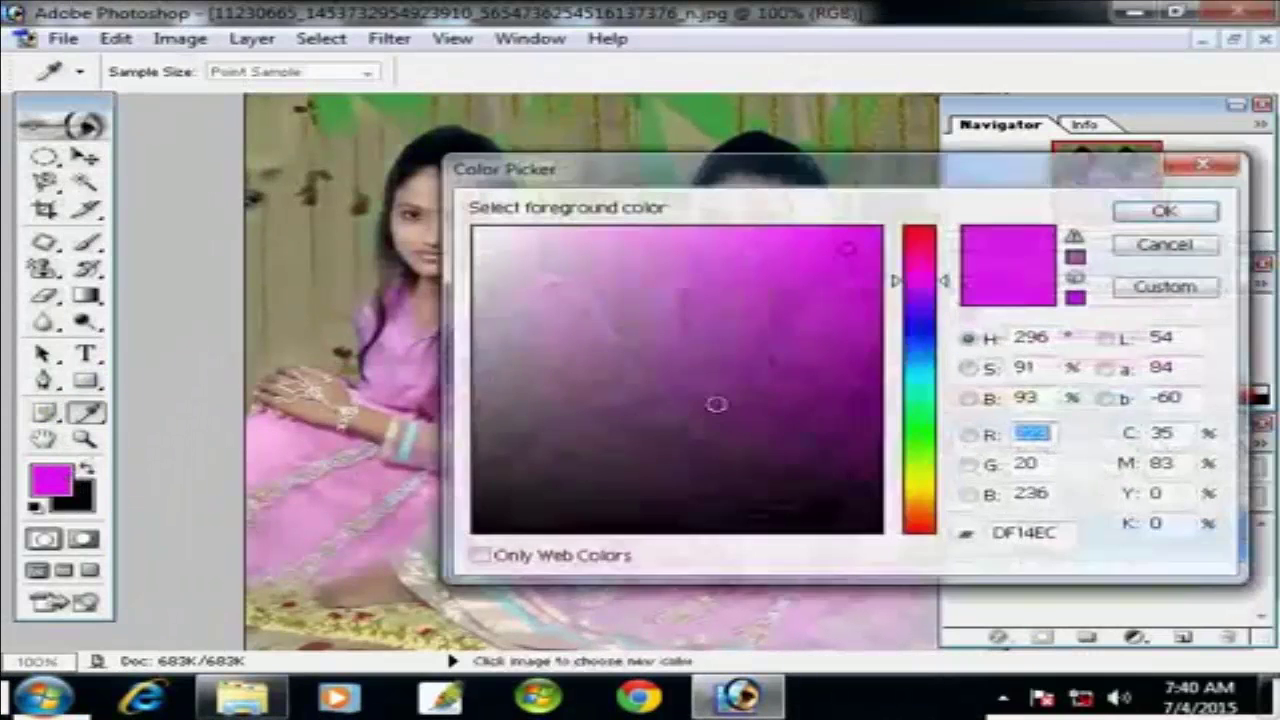
{"action": "left_click", "coordinate": [914, 451]}
{"action": "left_click", "coordinate": [829, 360]}
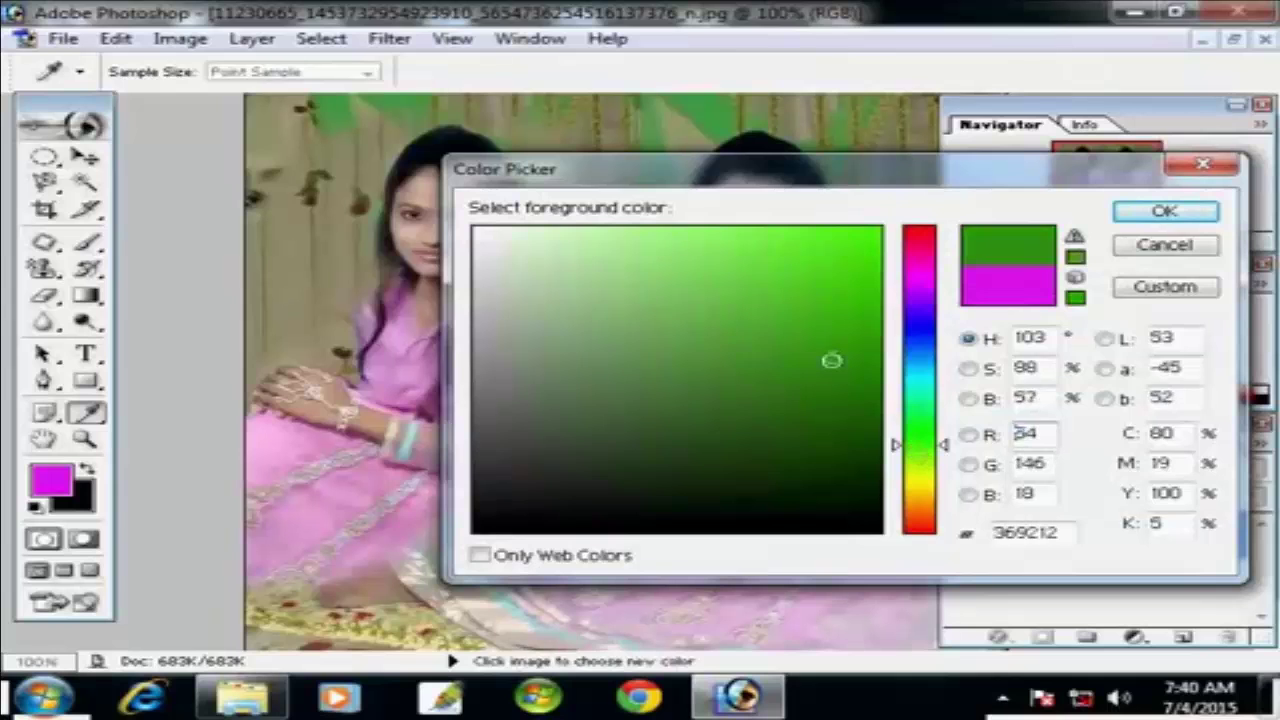
{"action": "left_click", "coordinate": [840, 394]}
{"action": "left_click", "coordinate": [1164, 211]}
{"action": "key", "text": "i"}
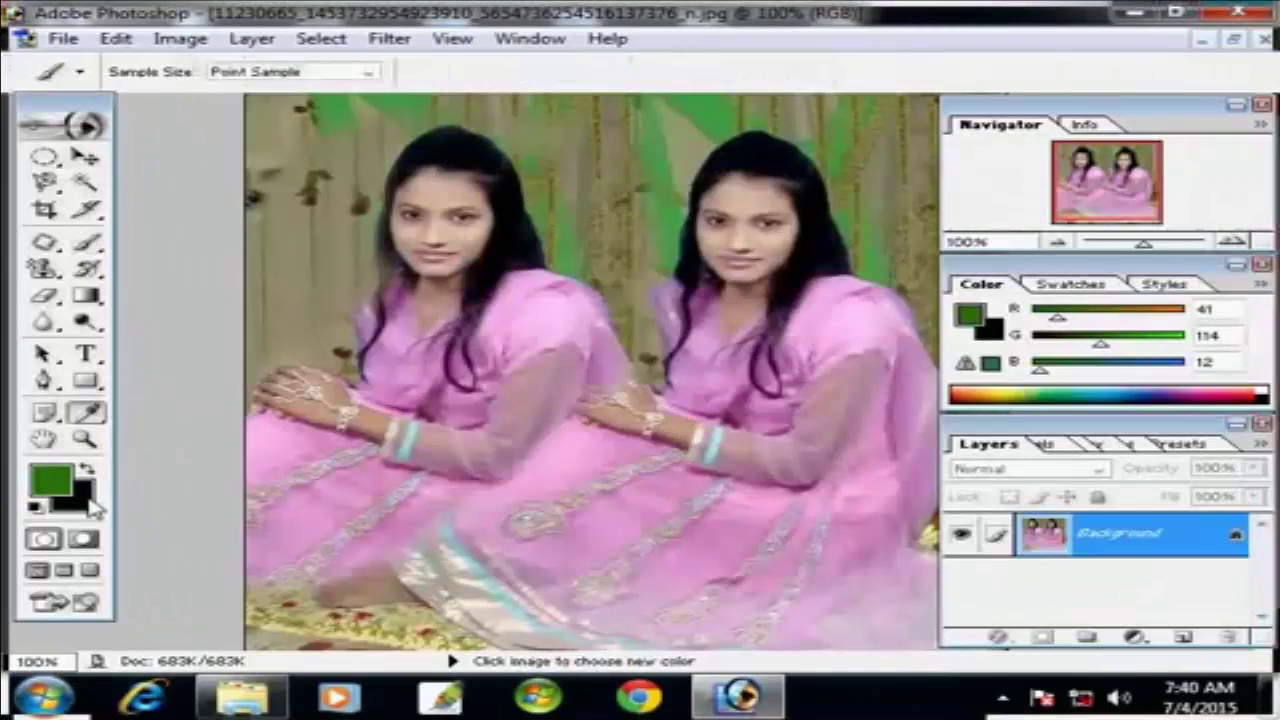
Set the background colour to a light green and return to the Brush tool
{"action": "left_click", "coordinate": [78, 494]}
{"action": "left_click", "coordinate": [919, 422]}
{"action": "left_click", "coordinate": [700, 254]}
{"action": "left_click", "coordinate": [603, 234]}
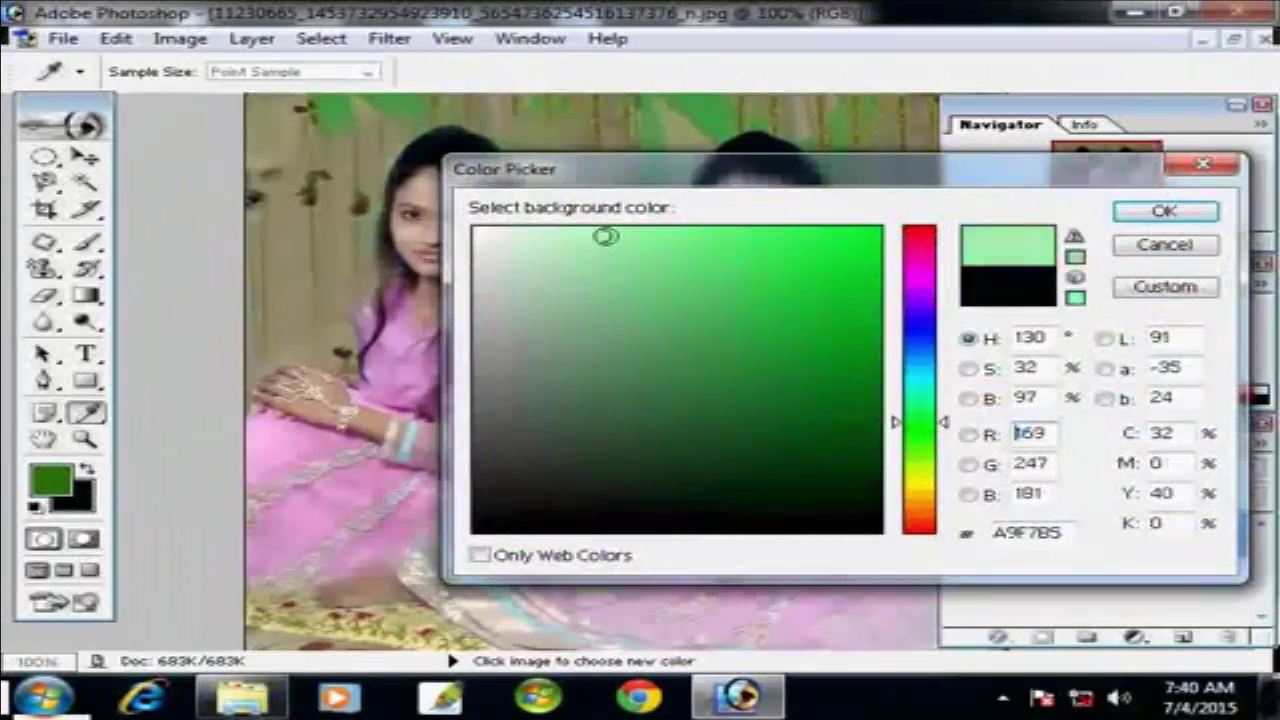
{"action": "left_click", "coordinate": [677, 243]}
{"action": "left_click", "coordinate": [1164, 211]}
{"action": "key", "text": "b"}
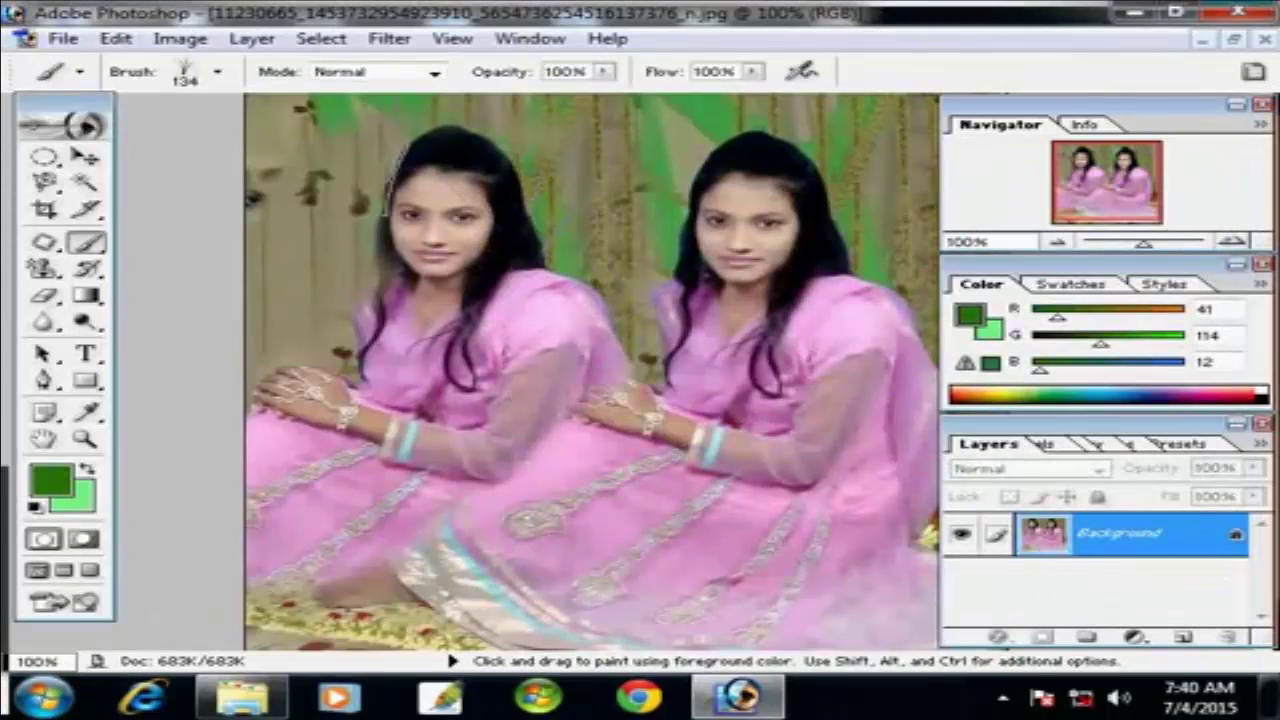
Resize the grass brush to 96 px and paint a thick band of grass along the bottom of the photo
{"action": "left_click", "coordinate": [217, 71]}
{"action": "left_click", "coordinate": [101, 133]}
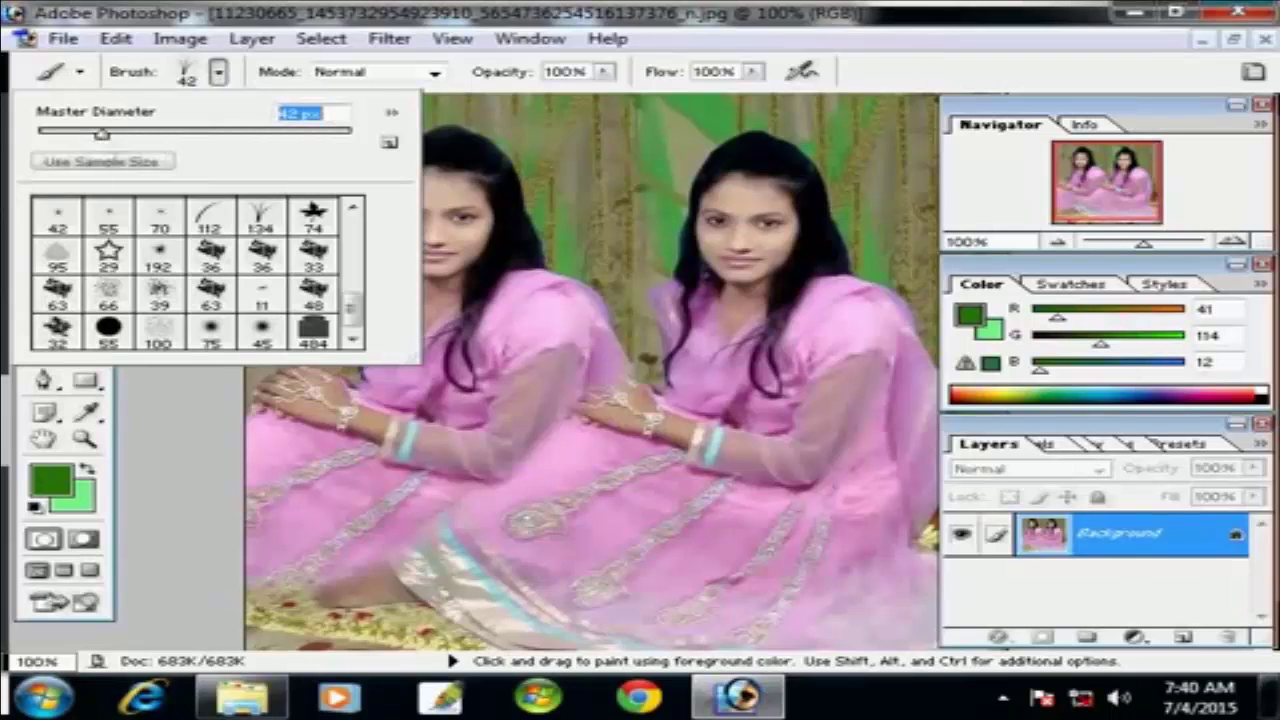
{"action": "left_click", "coordinate": [186, 133]}
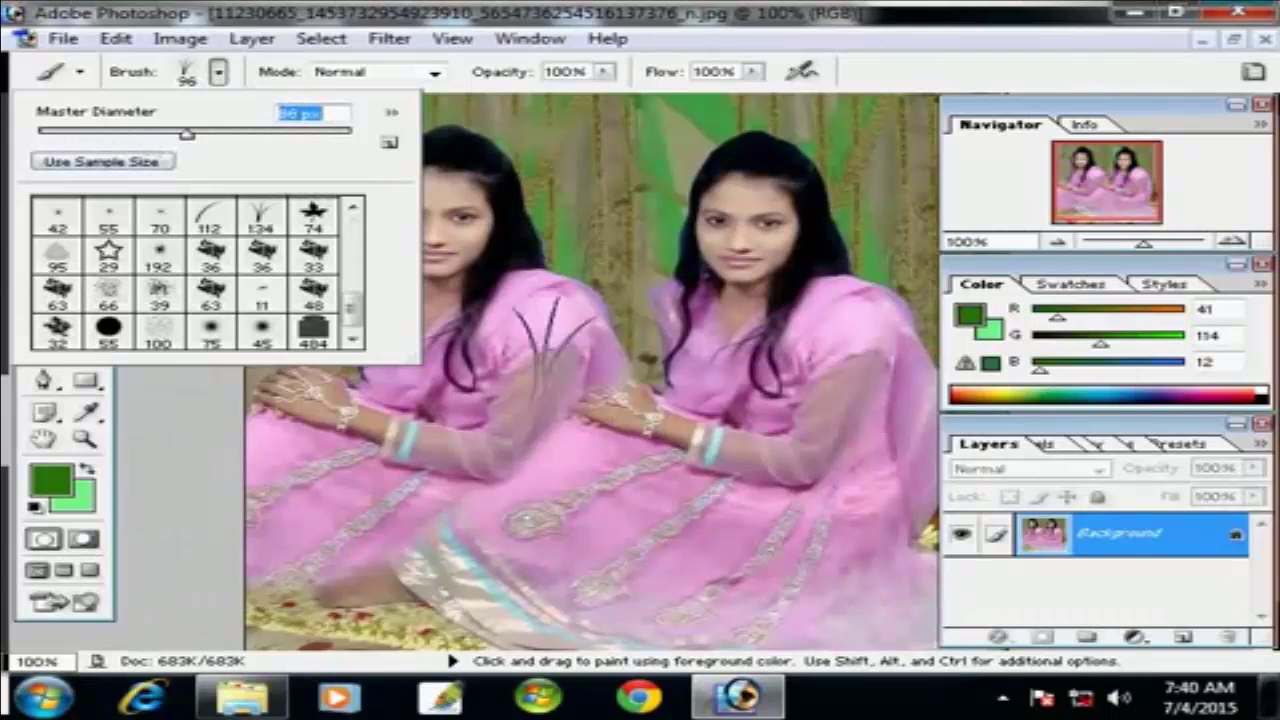
{"action": "mouse_move", "coordinate": [252, 611]}
{"action": "left_mouse_down"}
{"action": "mouse_move", "coordinate": [320, 611]}
{"action": "mouse_move", "coordinate": [489, 611]}
{"action": "mouse_move", "coordinate": [427, 605]}
{"action": "mouse_move", "coordinate": [410, 589]}
{"action": "mouse_move", "coordinate": [494, 611]}
{"action": "mouse_move", "coordinate": [668, 600]}
{"action": "mouse_move", "coordinate": [674, 611]}
{"action": "mouse_move", "coordinate": [910, 611]}
{"action": "mouse_move", "coordinate": [449, 585]}
{"action": "mouse_move", "coordinate": [236, 600]}
{"action": "left_mouse_up"}
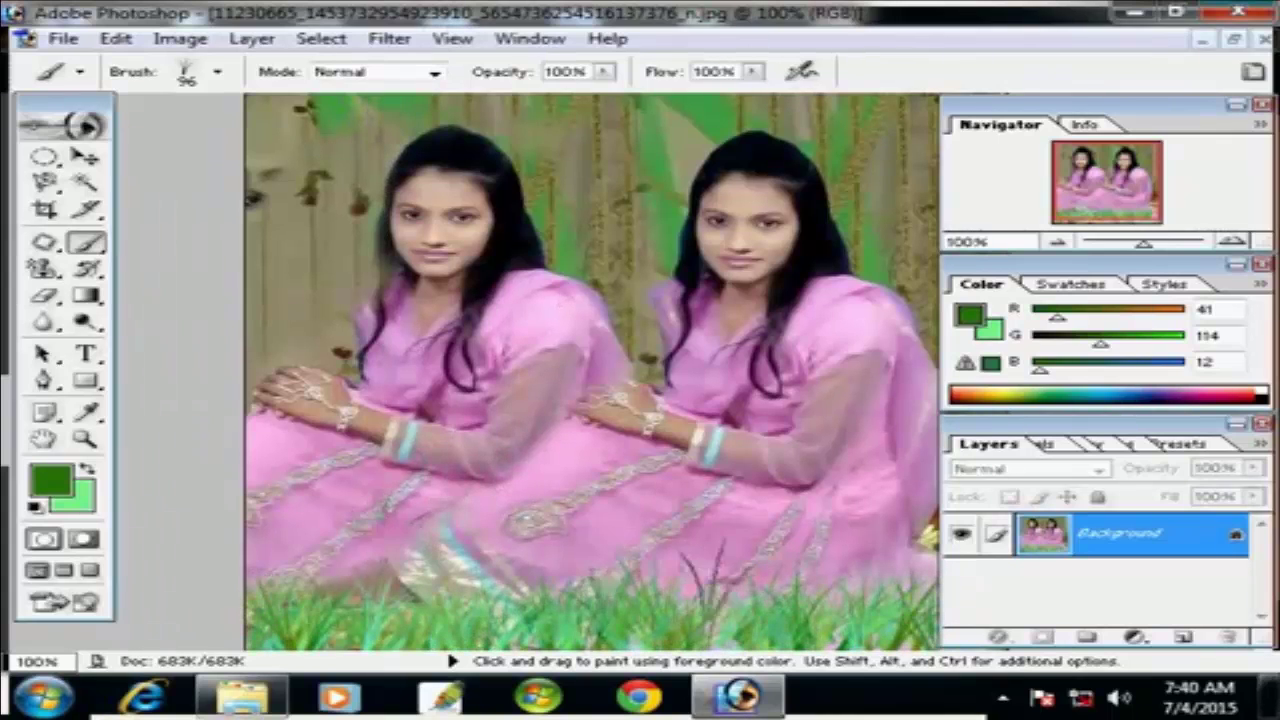
{"action": "mouse_move", "coordinate": [872, 580]}
{"action": "left_mouse_down"}
{"action": "mouse_move", "coordinate": [425, 580]}
{"action": "mouse_move", "coordinate": [722, 578]}
{"action": "mouse_move", "coordinate": [462, 608]}
{"action": "mouse_move", "coordinate": [318, 598]}
{"action": "left_mouse_up"}
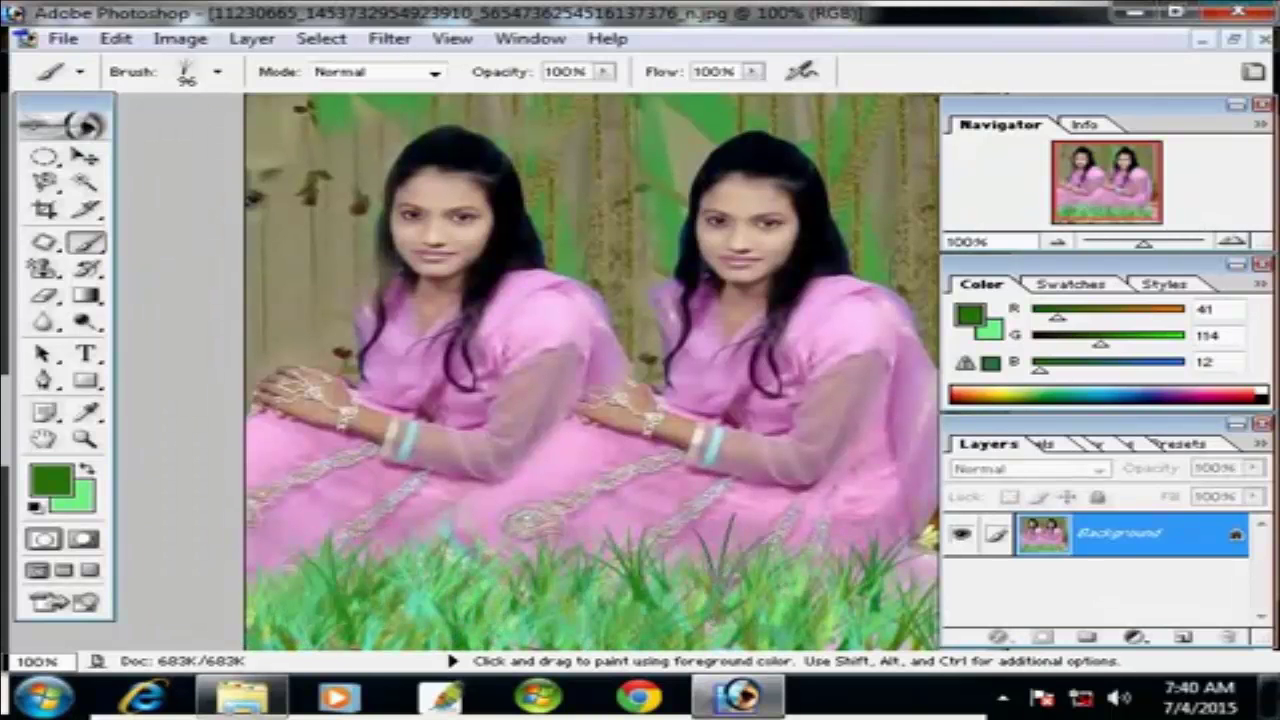
Undo all the grass strokes painted over the bottom of the photo
{"action": "key", "text": "v"}
{"action": "key", "text": "ctrl+alt+z"}
{"action": "key", "text": "ctrl+alt+z"}
{"action": "key", "text": "ctrl+alt+z"}
{"action": "key", "text": "ctrl+alt+z"}
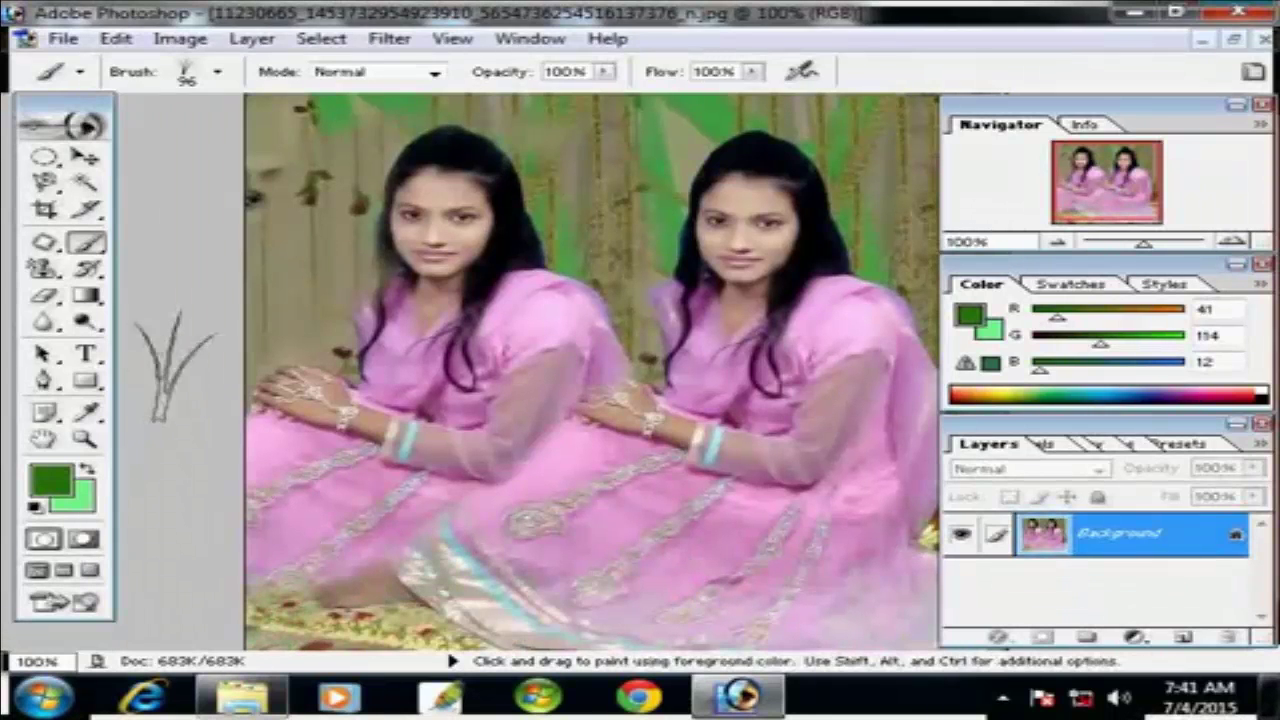
Try the Pencil tool with a 1 px tip on the photo and undo the stroke
{"action": "left_click", "coordinate": [91, 250]}
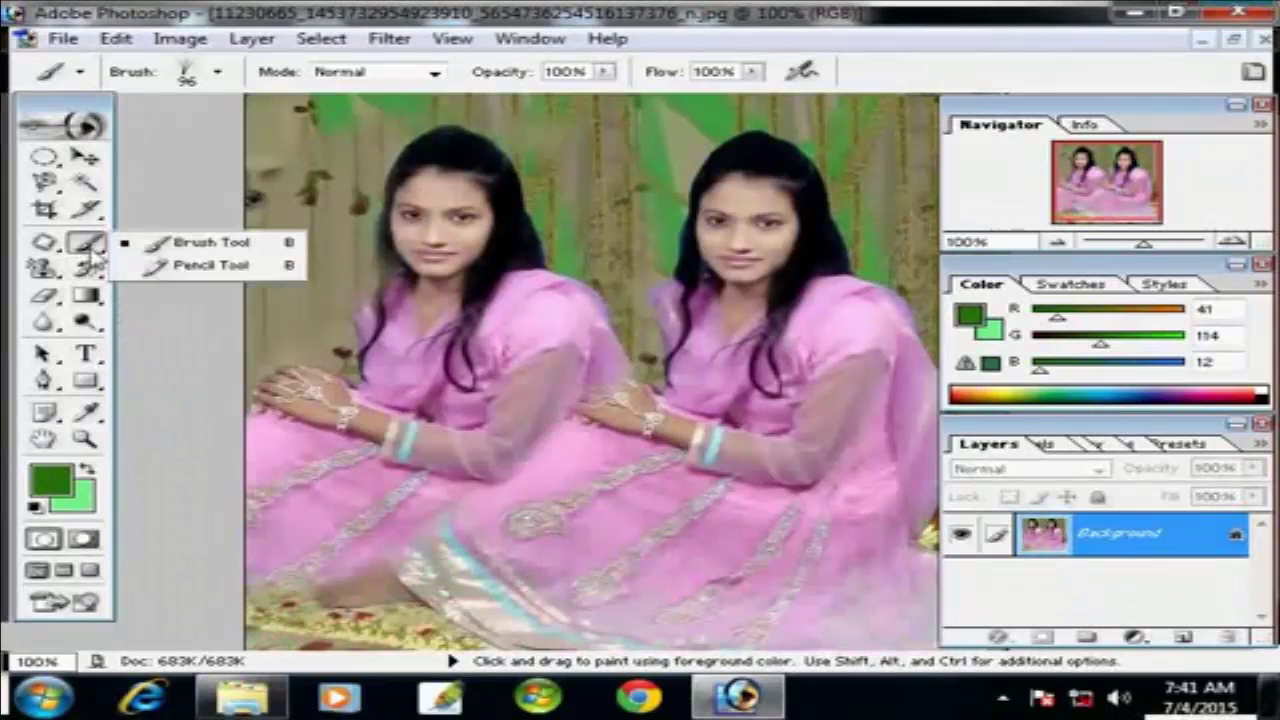
{"action": "left_click", "coordinate": [207, 267]}
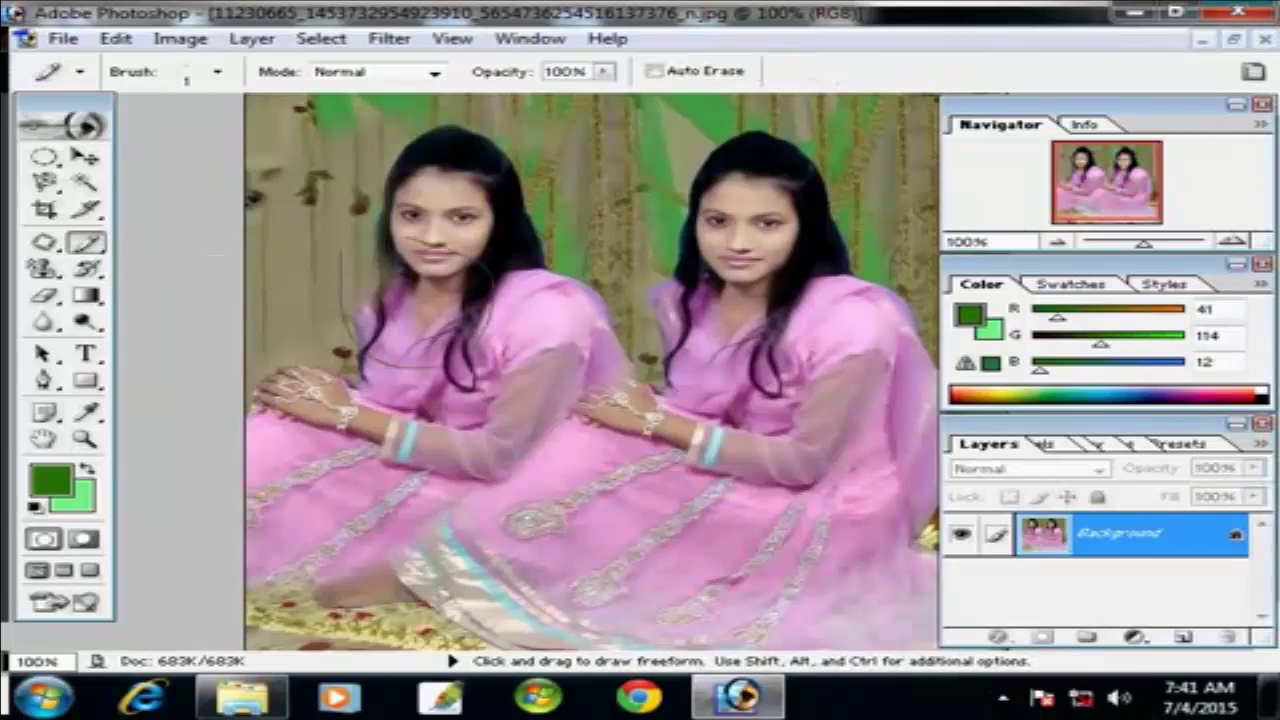
{"action": "key", "text": "ctrl+alt+z"}
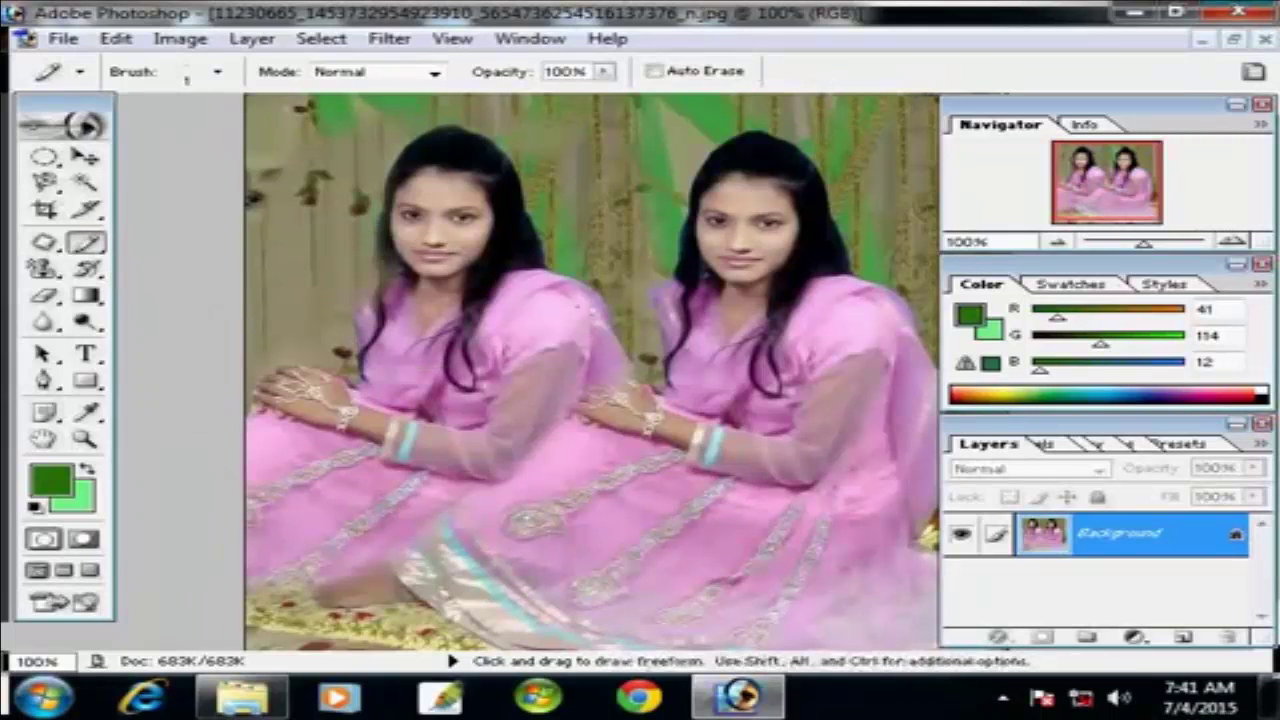
Paint over the duplicated woman with the History Brush at 72 px to restore the original backdrop and carpet
{"action": "left_click", "coordinate": [88, 268]}
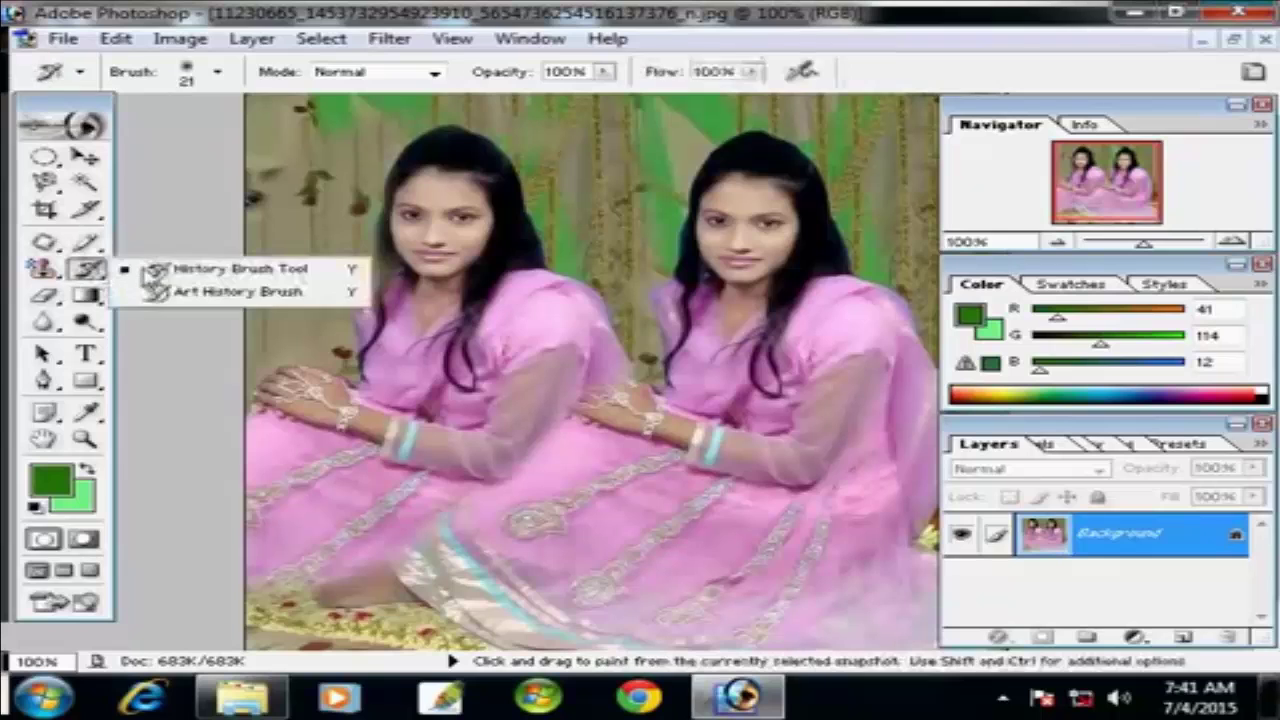
{"action": "left_click", "coordinate": [222, 274]}
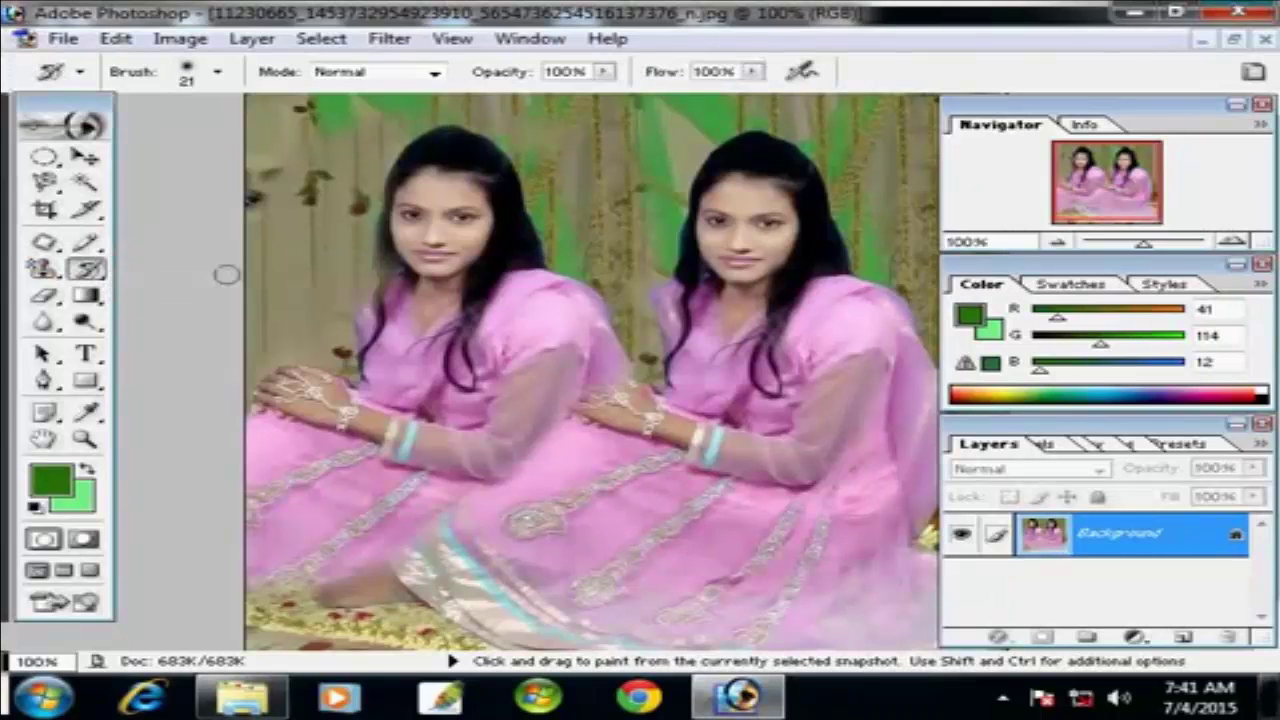
{"action": "right_click", "coordinate": [94, 274]}
{"action": "left_click", "coordinate": [200, 272]}
{"action": "left_click", "coordinate": [220, 74]}
{"action": "left_click_drag", "start_coordinate": [122, 137], "coordinate": [155, 140]}
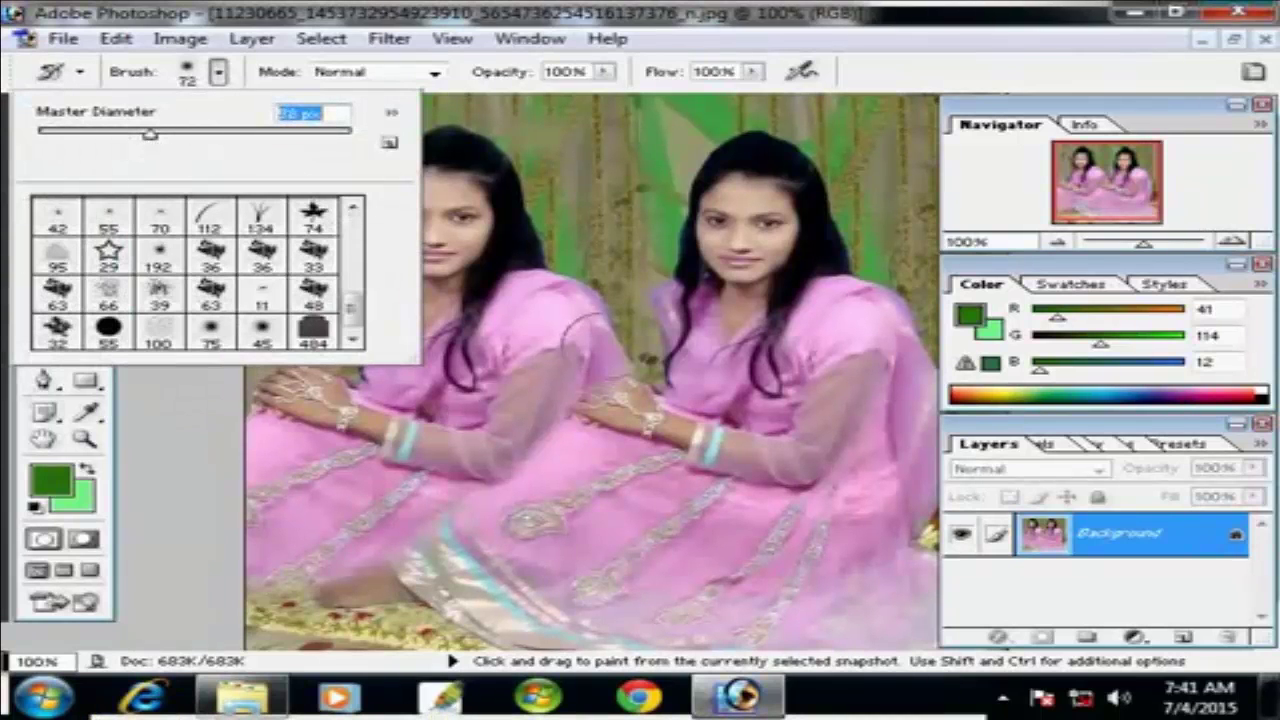
{"action": "mouse_move", "coordinate": [520, 216]}
{"action": "left_mouse_down"}
{"action": "mouse_move", "coordinate": [507, 222]}
{"action": "mouse_move", "coordinate": [502, 172]}
{"action": "mouse_move", "coordinate": [462, 286]}
{"action": "mouse_move", "coordinate": [428, 238]}
{"action": "mouse_move", "coordinate": [448, 176]}
{"action": "mouse_move", "coordinate": [478, 226]}
{"action": "left_mouse_up"}
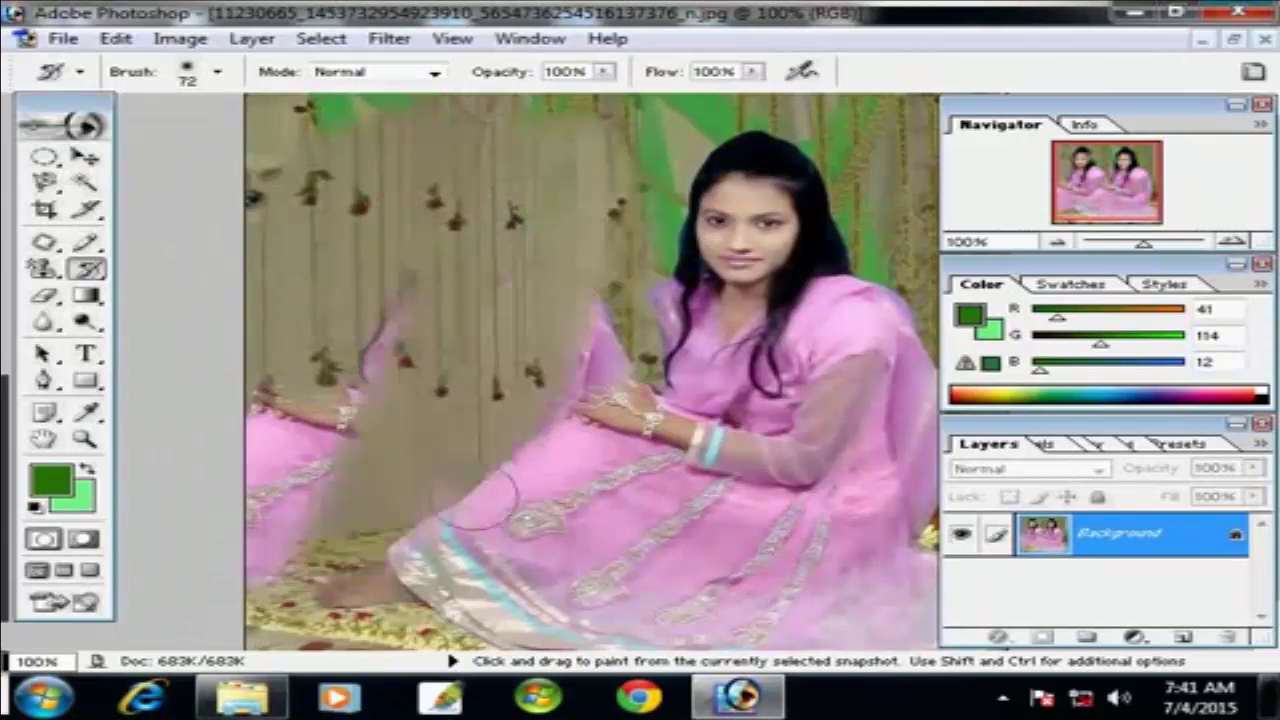
{"action": "mouse_move", "coordinate": [566, 366]}
{"action": "left_mouse_down"}
{"action": "mouse_move", "coordinate": [602, 338]}
{"action": "mouse_move", "coordinate": [218, 595]}
{"action": "mouse_move", "coordinate": [242, 386]}
{"action": "left_mouse_up"}
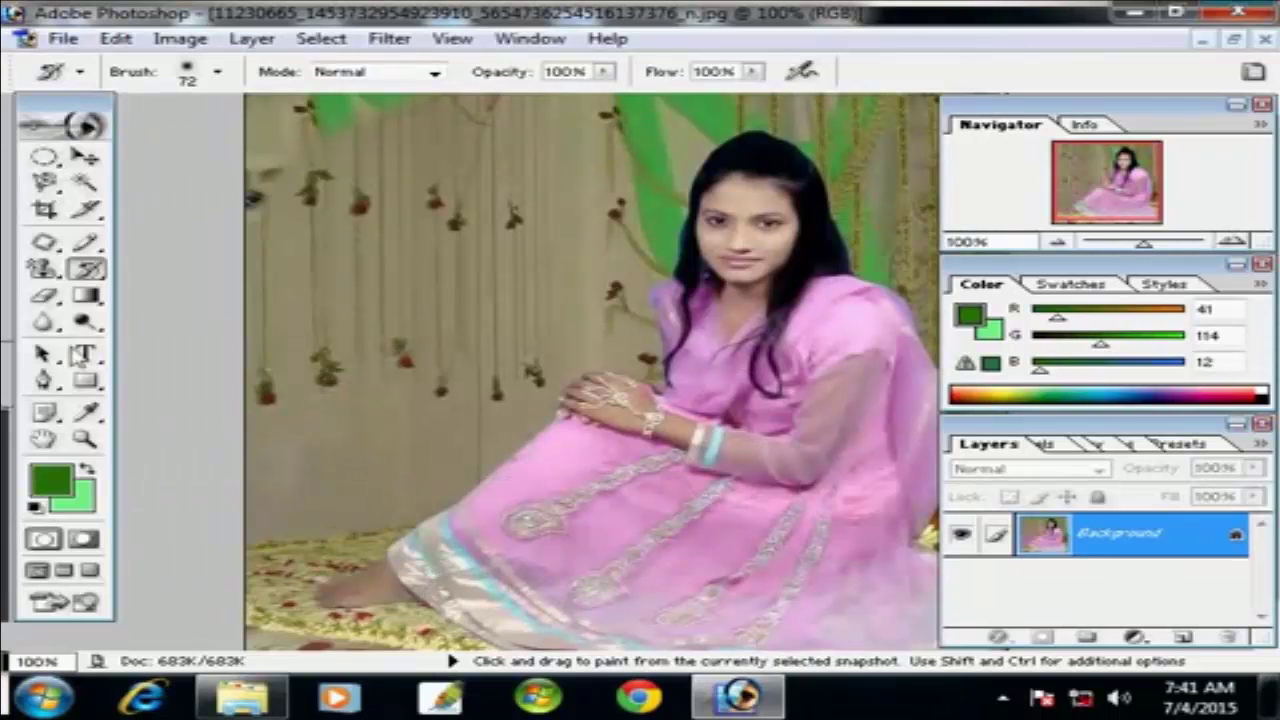
Erase spots on the curtain backdrop with the 20 px Eraser and undo them
{"action": "left_click", "coordinate": [50, 270]}
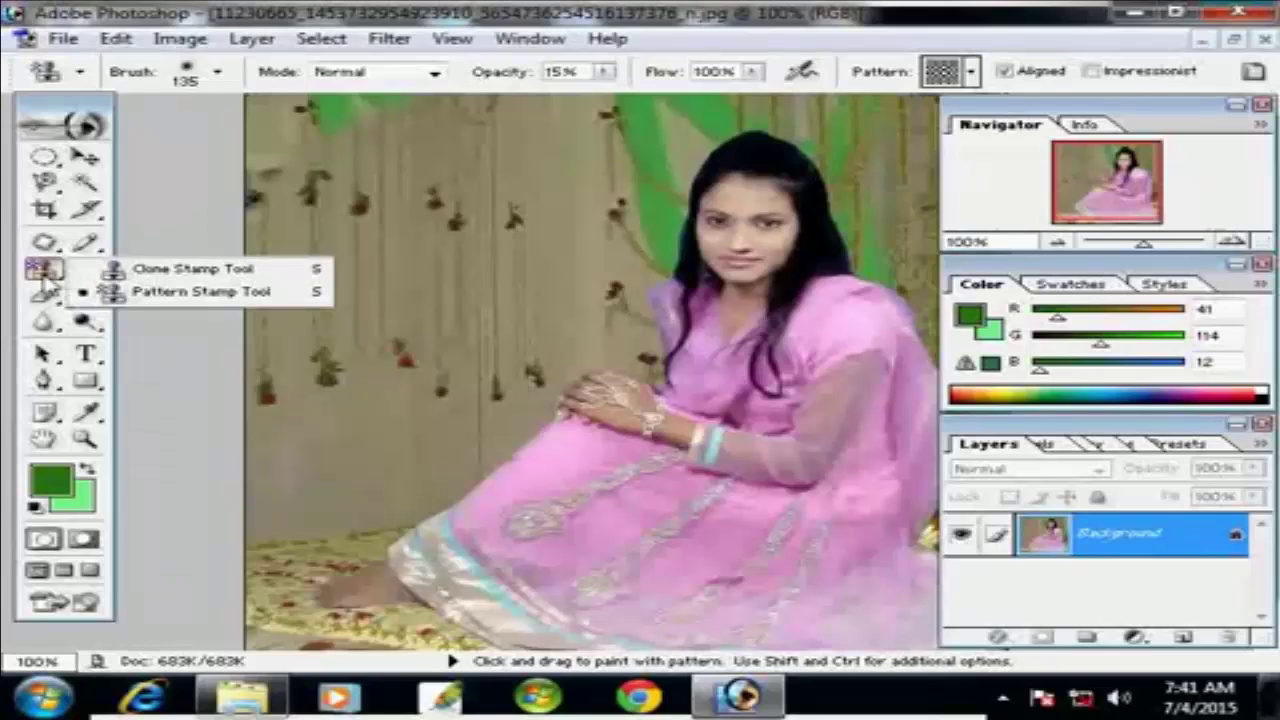
{"action": "left_click", "coordinate": [43, 274]}
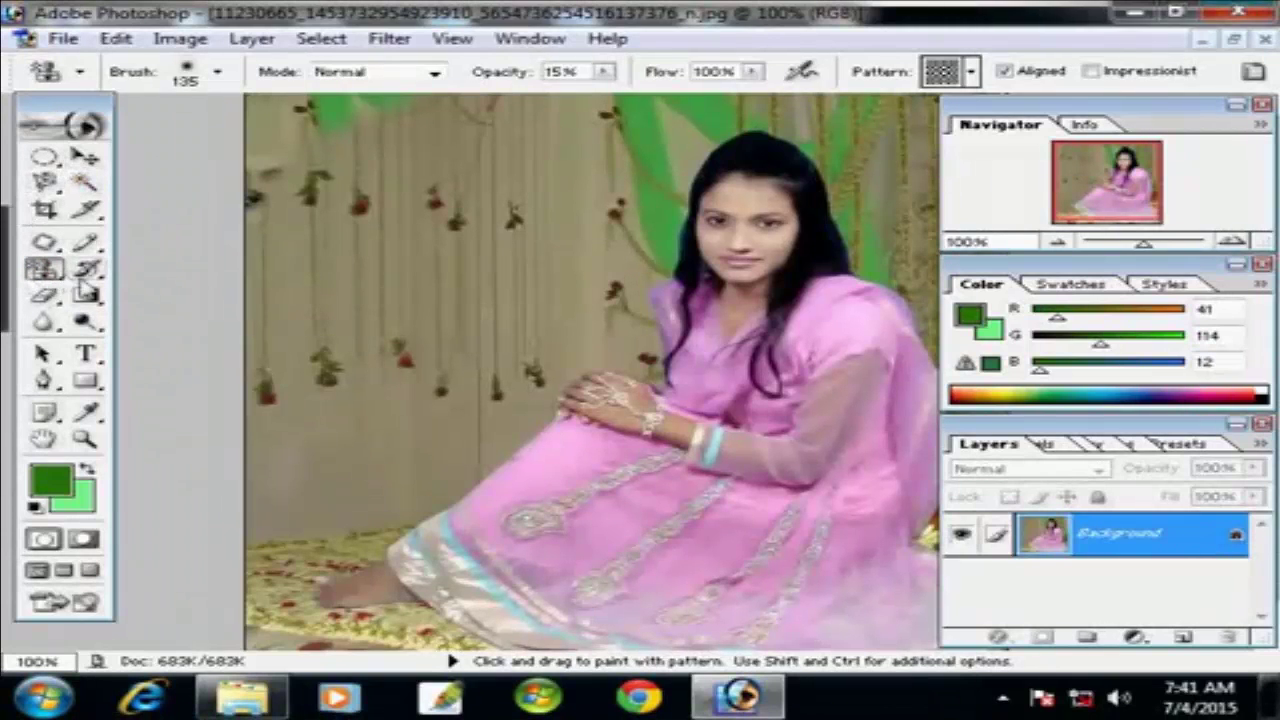
{"action": "left_click", "coordinate": [46, 296]}
{"action": "left_click", "coordinate": [53, 300]}
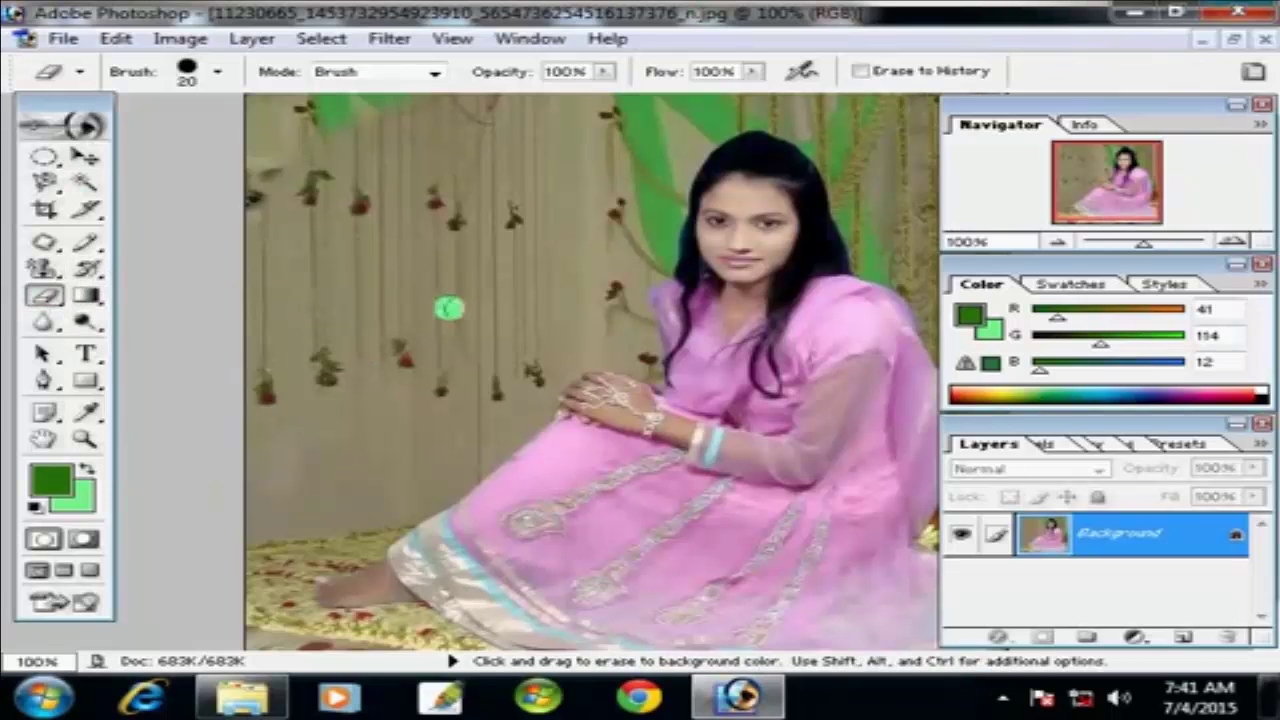
{"action": "left_click", "coordinate": [357, 296]}
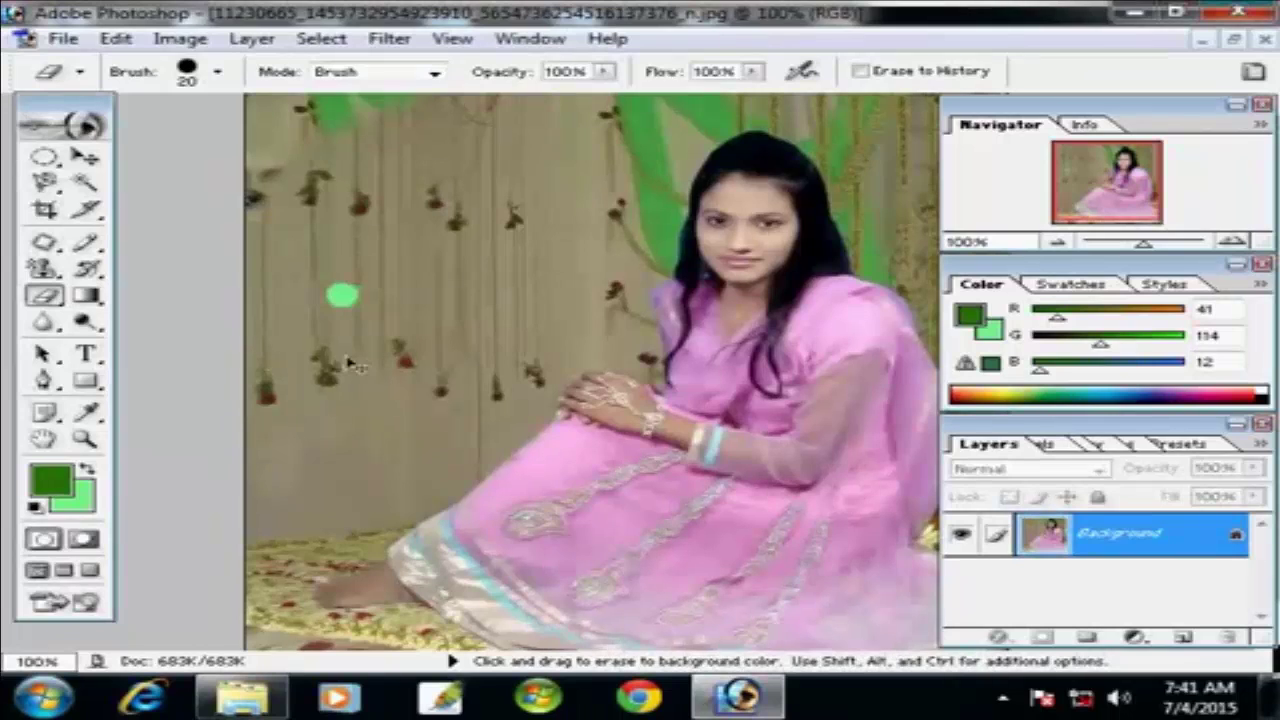
{"action": "key", "text": "ctrl+z"}
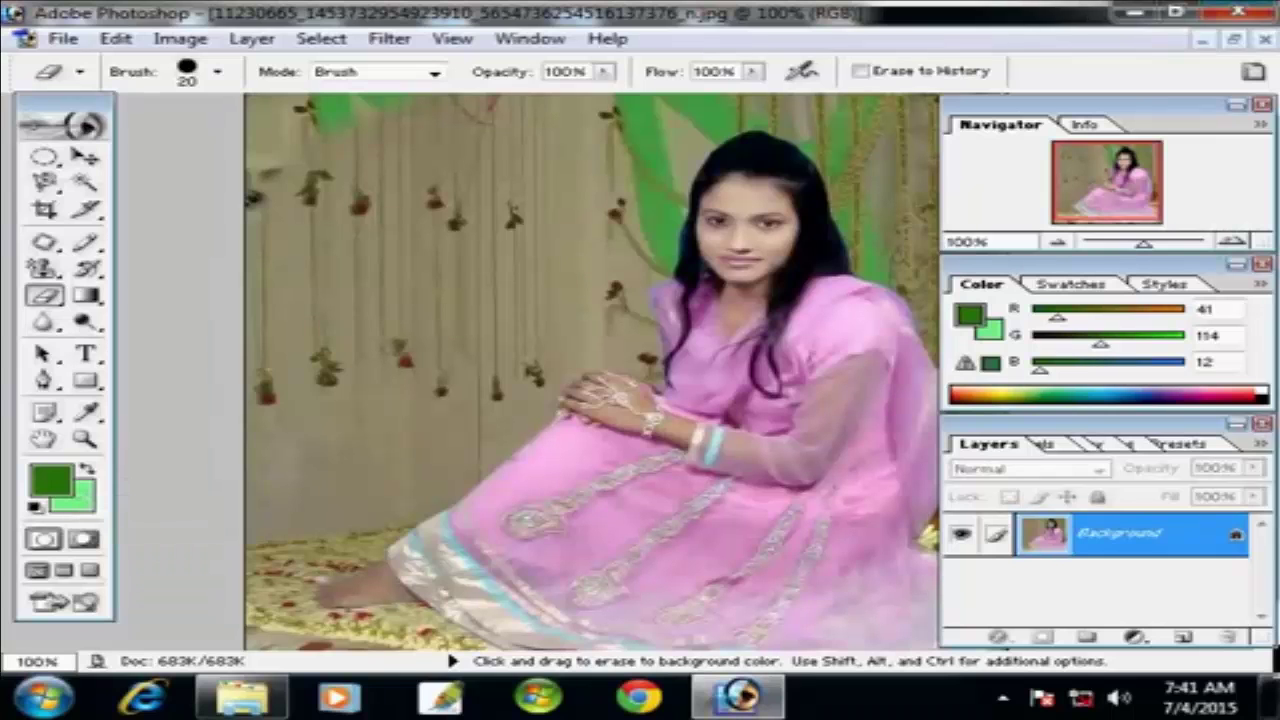
Set the background colour to white and return to the Eraser tool
{"action": "left_click", "coordinate": [84, 509]}
{"action": "left_click_drag", "start_coordinate": [503, 304], "coordinate": [466, 220]}
{"action": "left_click", "coordinate": [1160, 213]}
{"action": "key", "text": "e"}
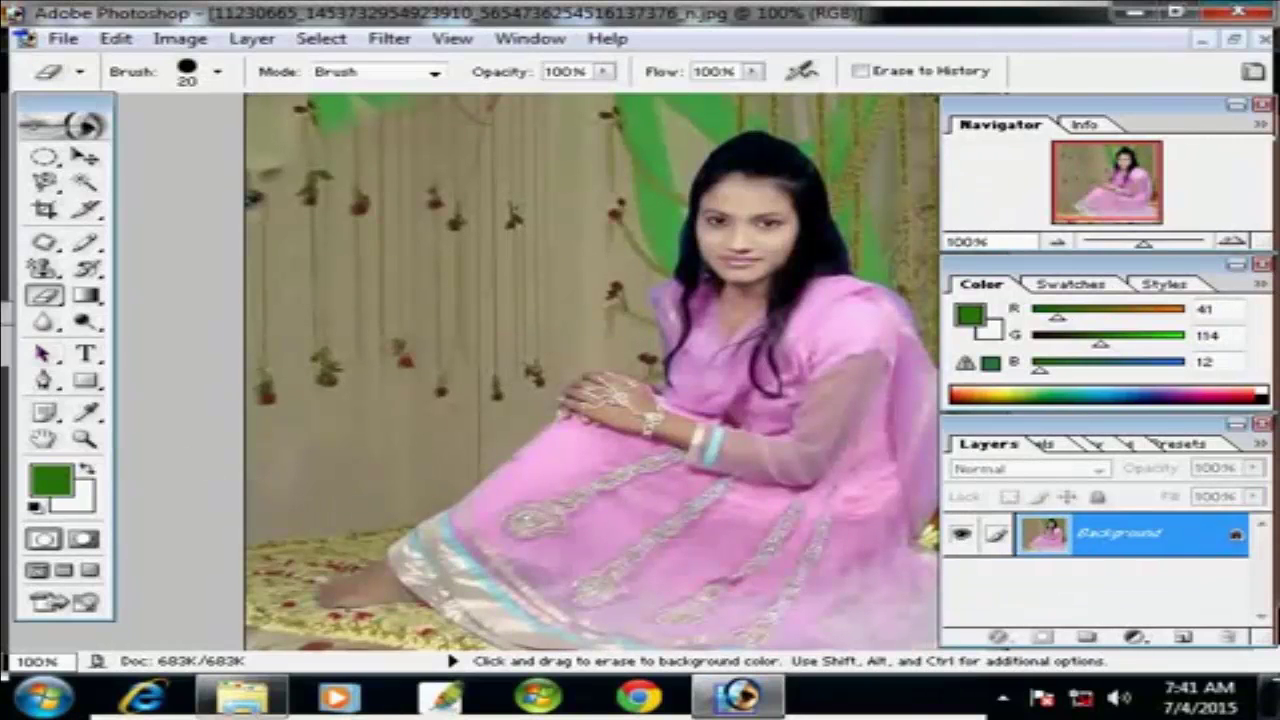
Erase several spots and a zigzag area of the curtain to transparency with the 13 px Background Eraser
{"action": "left_click", "coordinate": [57, 306]}
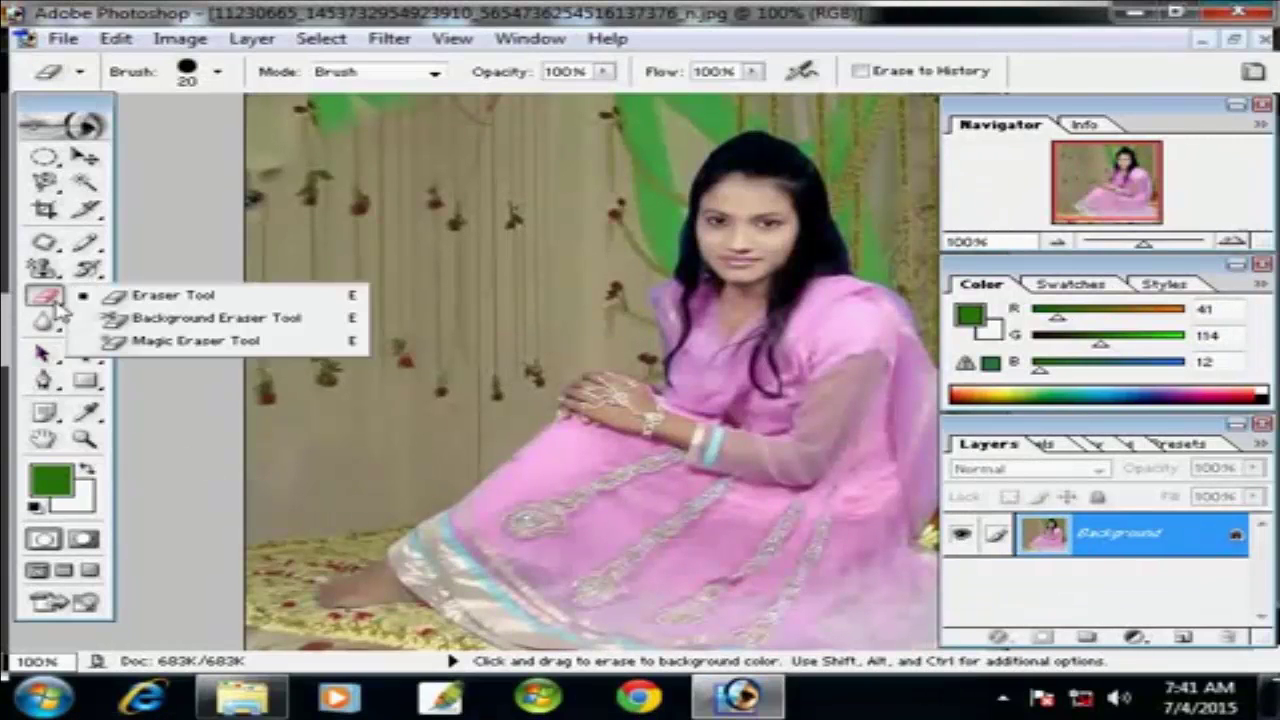
{"action": "left_click", "coordinate": [218, 319]}
{"action": "left_click", "coordinate": [400, 334]}
{"action": "left_click", "coordinate": [443, 338]}
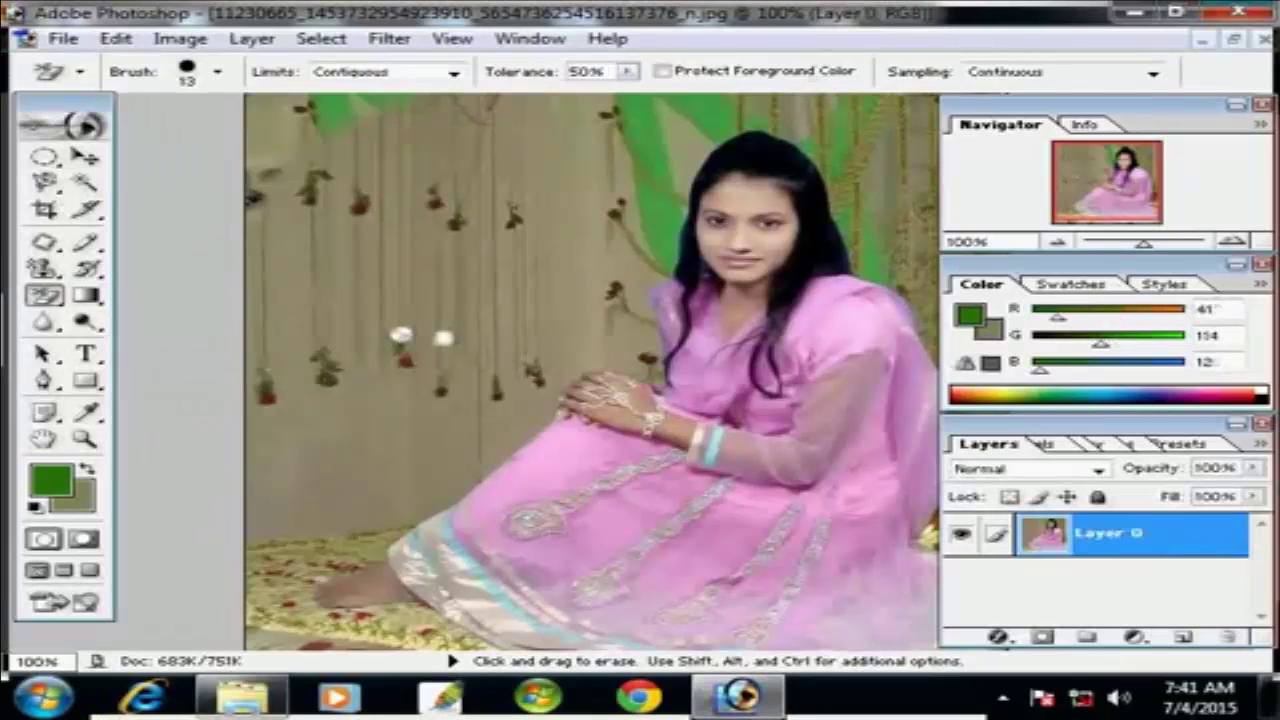
{"action": "left_click", "coordinate": [476, 318]}
{"action": "mouse_move", "coordinate": [447, 302]}
{"action": "left_mouse_down"}
{"action": "mouse_move", "coordinate": [400, 330]}
{"action": "mouse_move", "coordinate": [355, 388]}
{"action": "mouse_move", "coordinate": [441, 287]}
{"action": "mouse_move", "coordinate": [373, 327]}
{"action": "mouse_move", "coordinate": [423, 238]}
{"action": "mouse_move", "coordinate": [299, 357]}
{"action": "mouse_move", "coordinate": [359, 255]}
{"action": "mouse_move", "coordinate": [417, 206]}
{"action": "mouse_move", "coordinate": [285, 326]}
{"action": "left_mouse_up"}
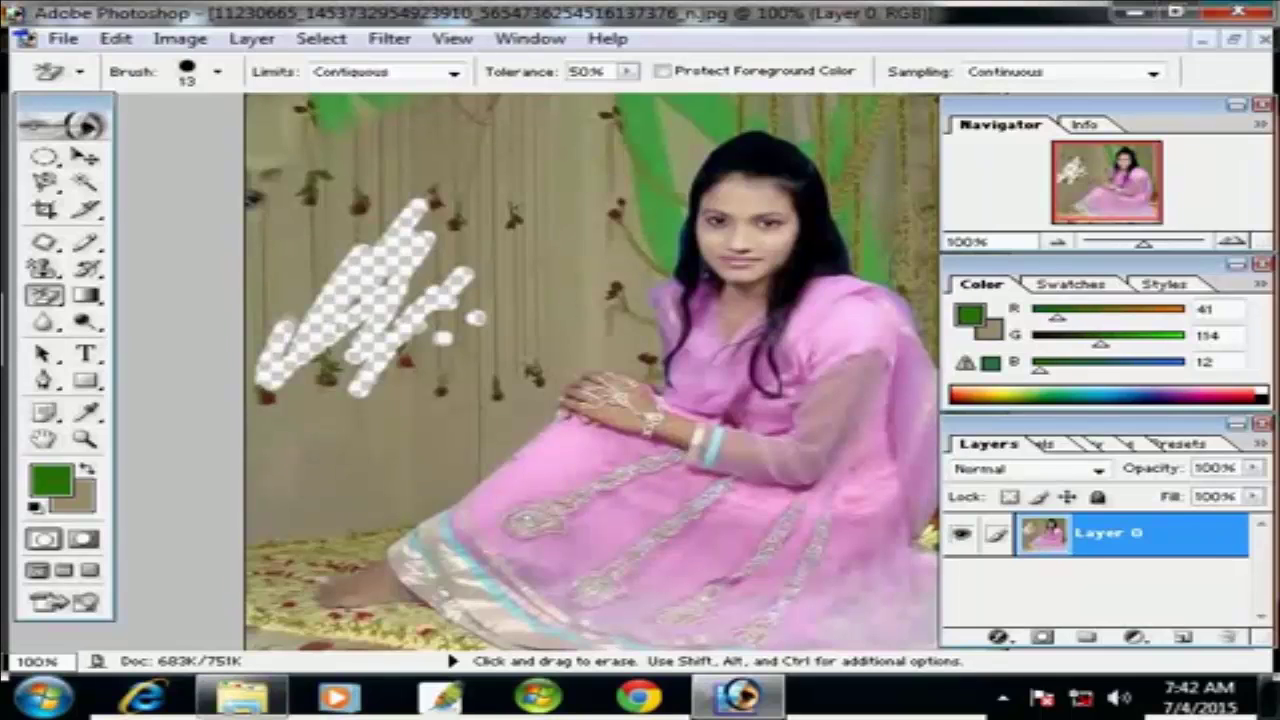
Undo all the Background Eraser strokes on the curtain
{"action": "key", "text": "ctrl+z"}
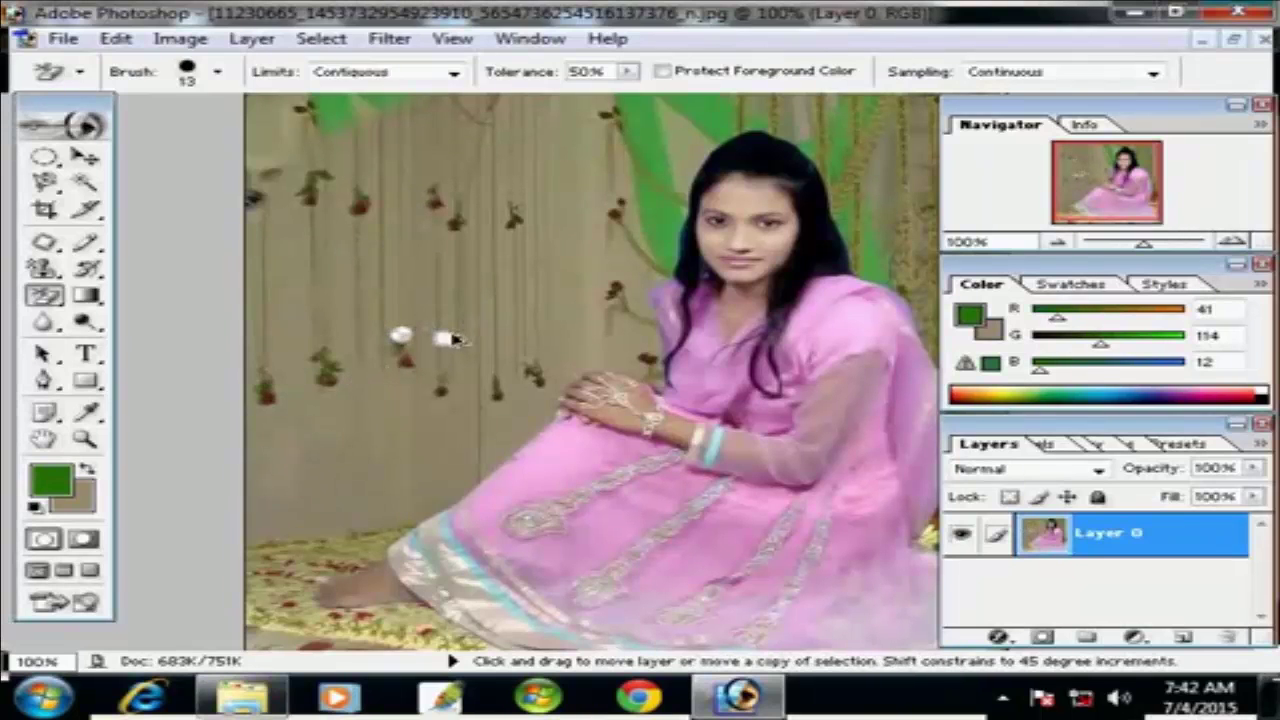
{"action": "key", "text": "ctrl+alt+z"}
{"action": "key", "text": "ctrl+alt+z"}
Erase the green drape areas around the woman's head with the Magic Eraser at tolerance 32
{"action": "right_click", "coordinate": [50, 297]}
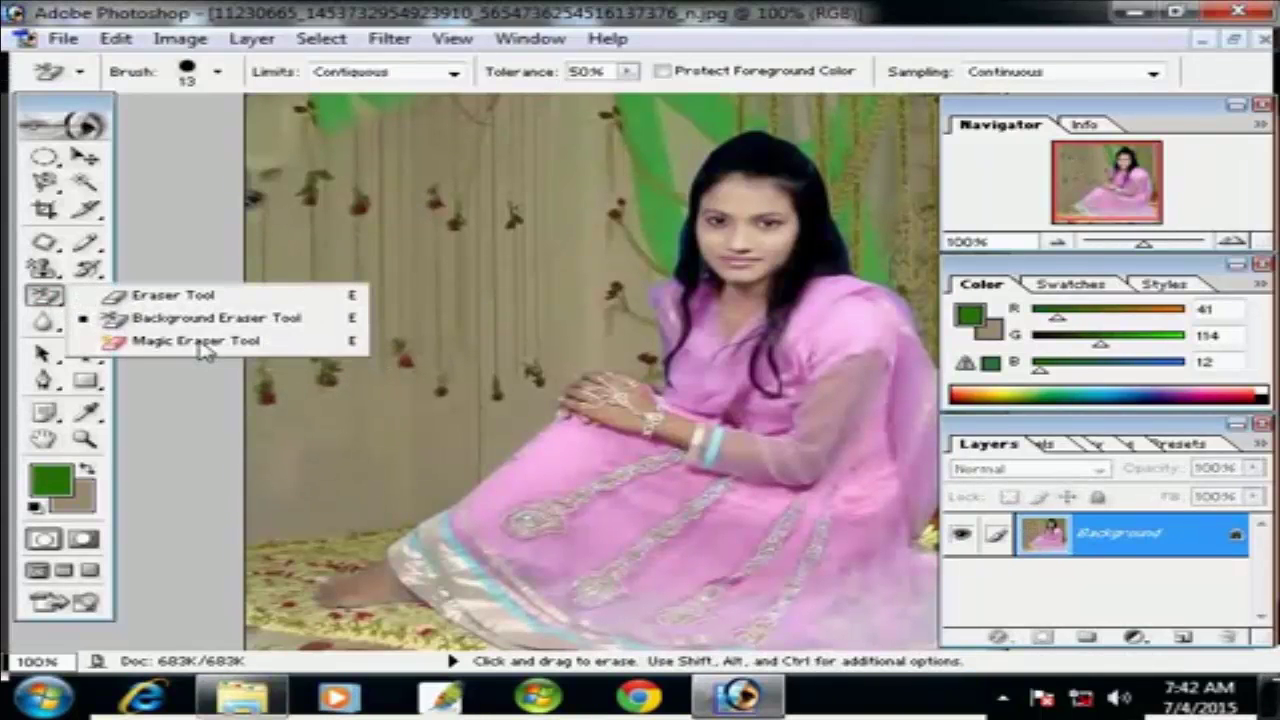
{"action": "left_click", "coordinate": [200, 341]}
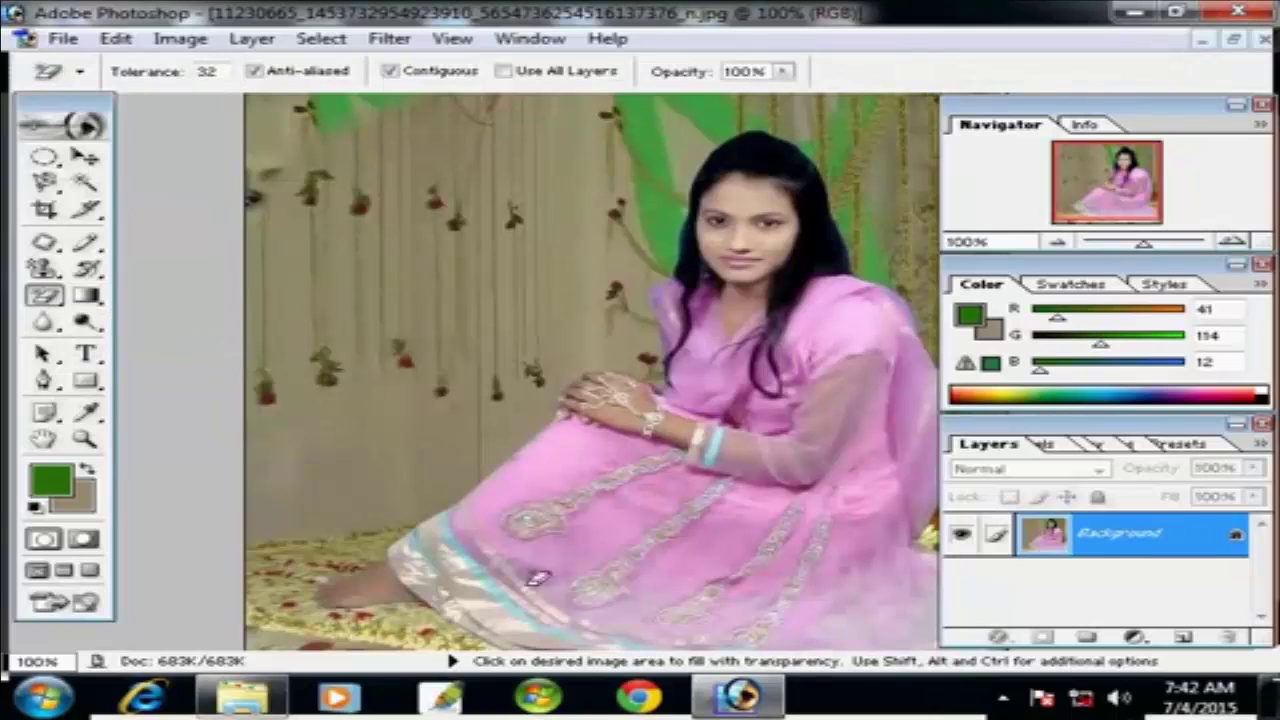
{"action": "left_click", "coordinate": [646, 143]}
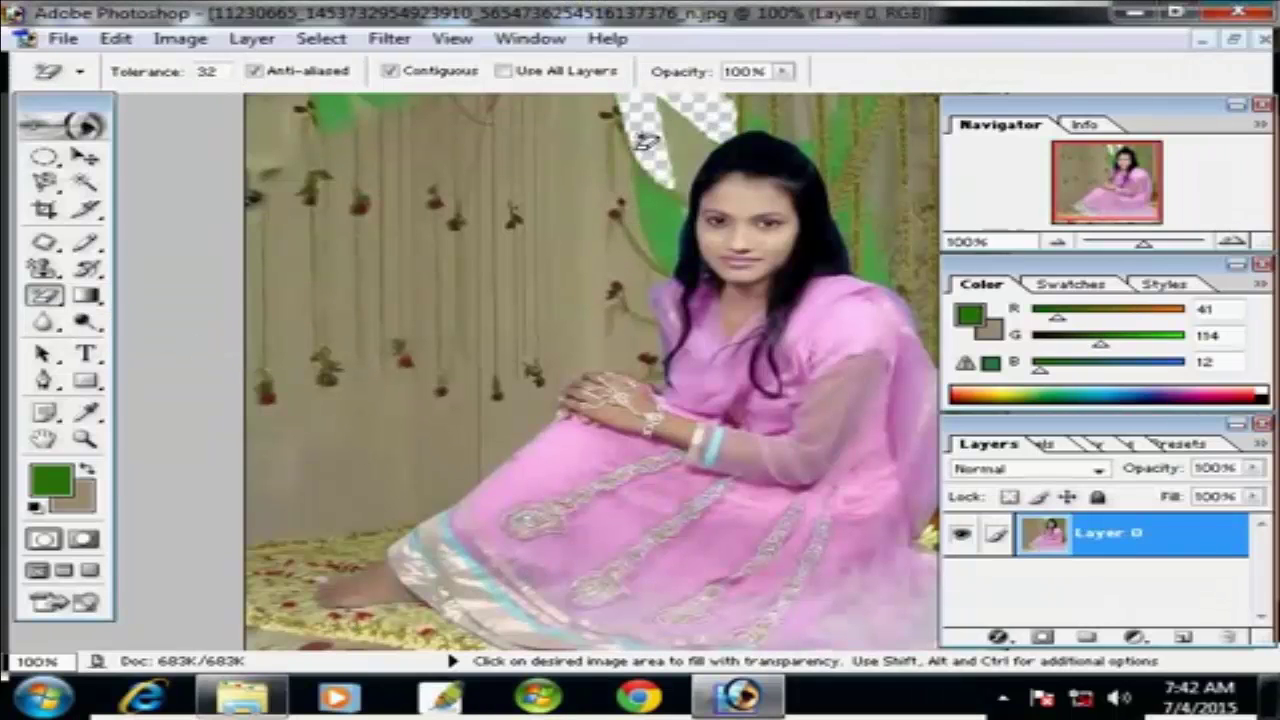
{"action": "left_click", "coordinate": [645, 228]}
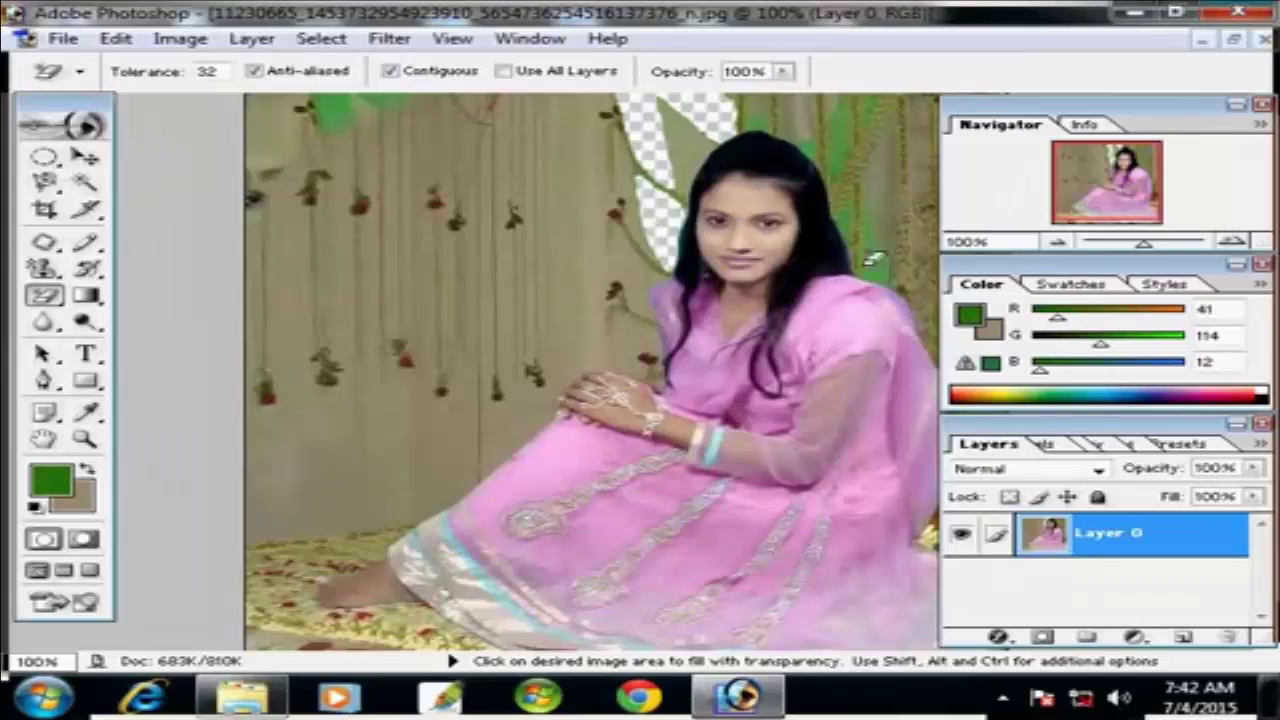
{"action": "left_click", "coordinate": [871, 261]}
Try the Magic Eraser on the woman's black hair, undo it, and erase two pink areas of her skirt
{"action": "left_click", "coordinate": [790, 228]}
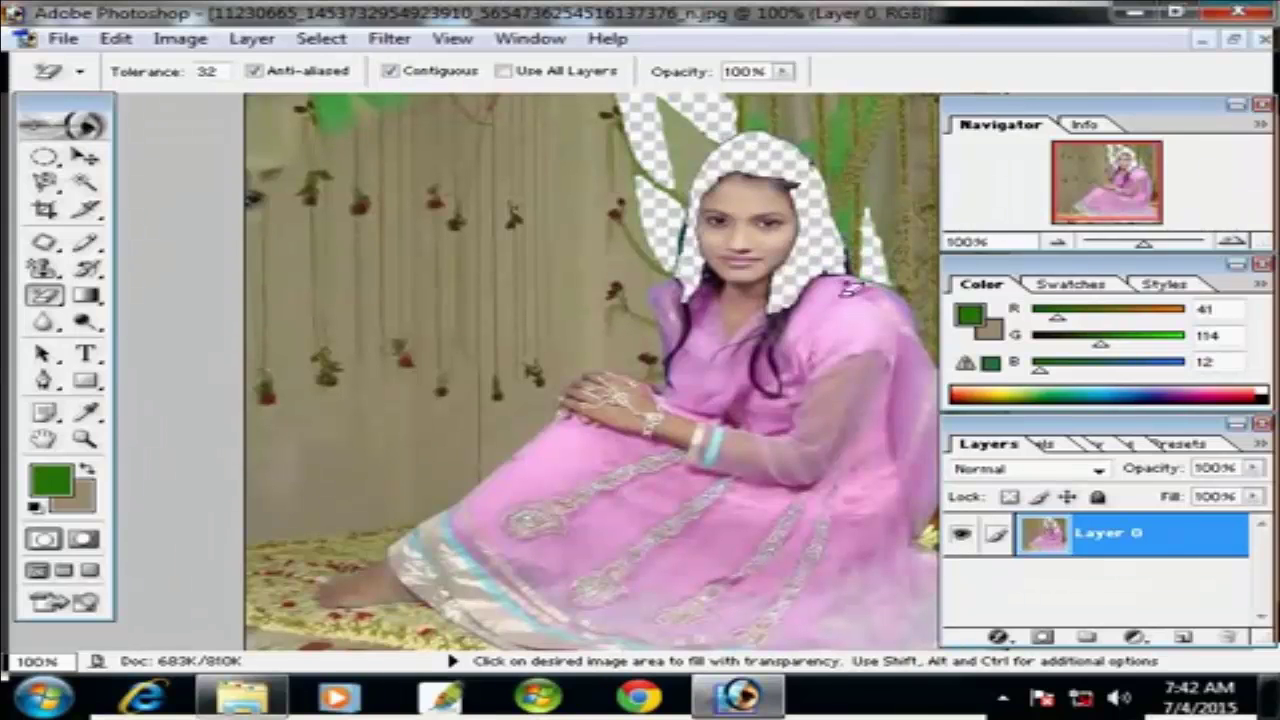
{"action": "key", "text": "ctrl+z"}
{"action": "left_click", "coordinate": [576, 514]}
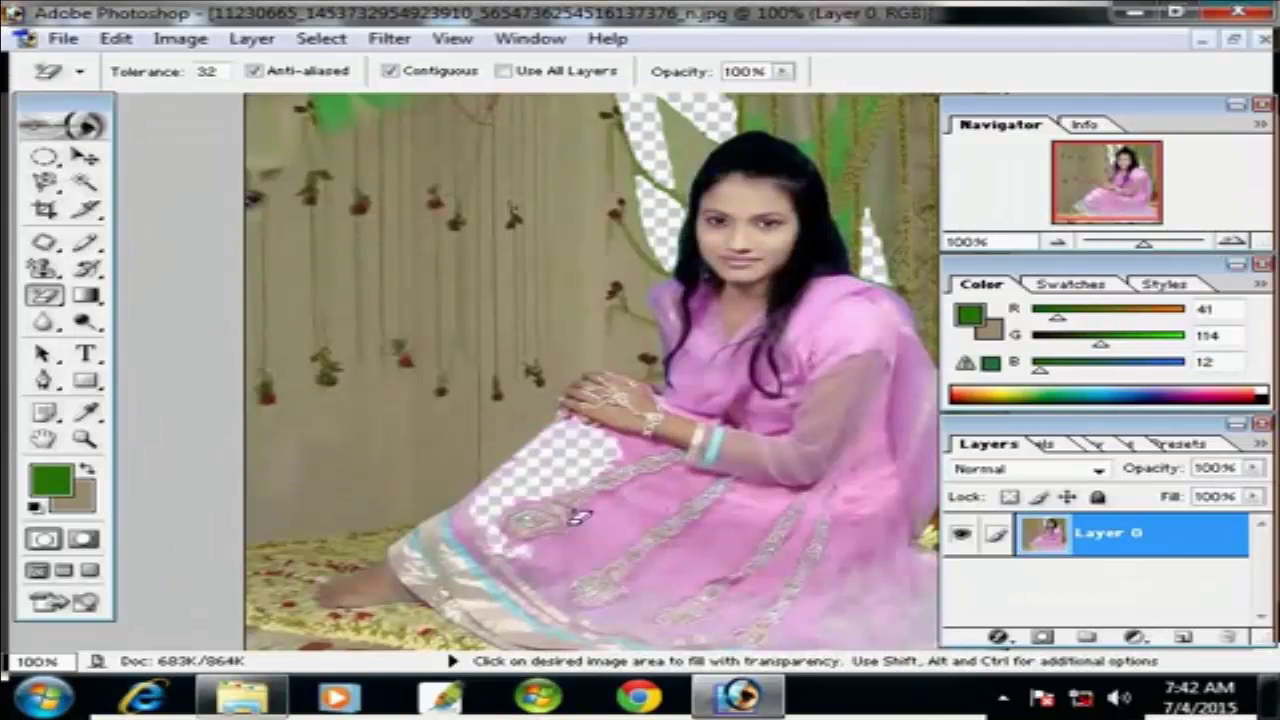
{"action": "left_click", "coordinate": [622, 535]}
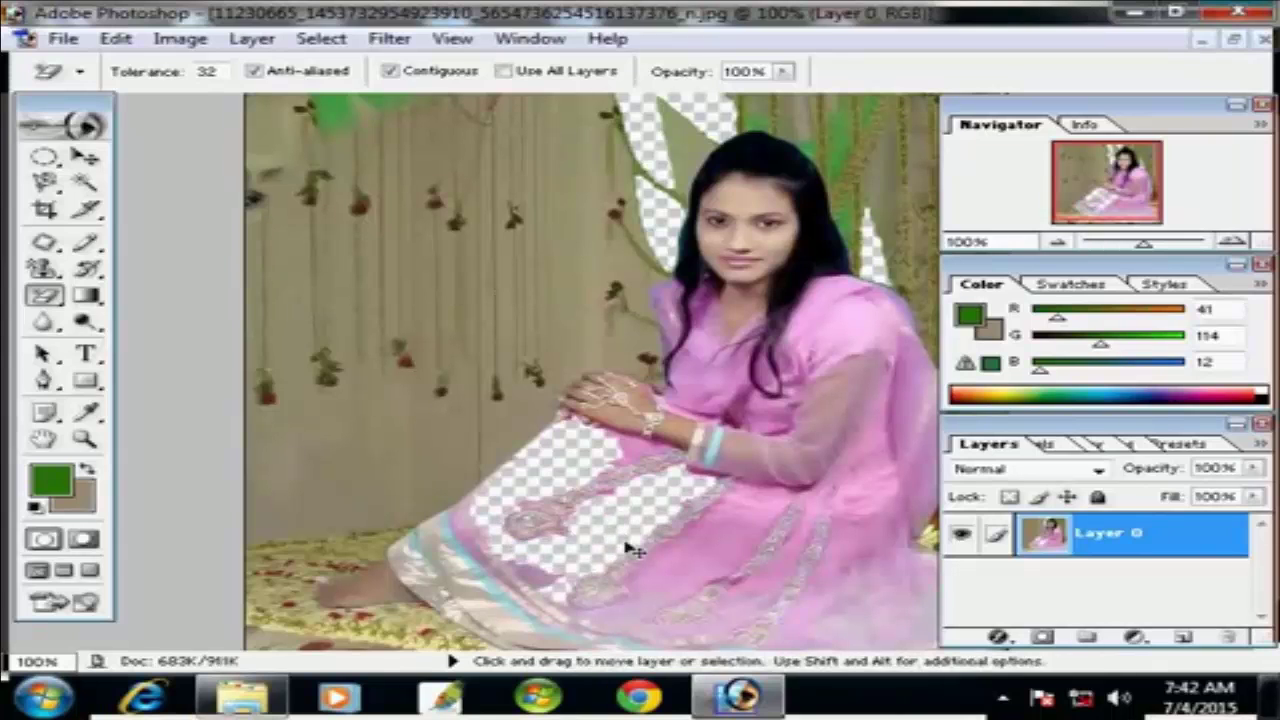
Undo the two Magic Eraser areas on the pink skirt and switch to the Gradient tool
{"action": "key", "text": "ctrl+alt+z"}
{"action": "key", "text": "ctrl+alt+z"}
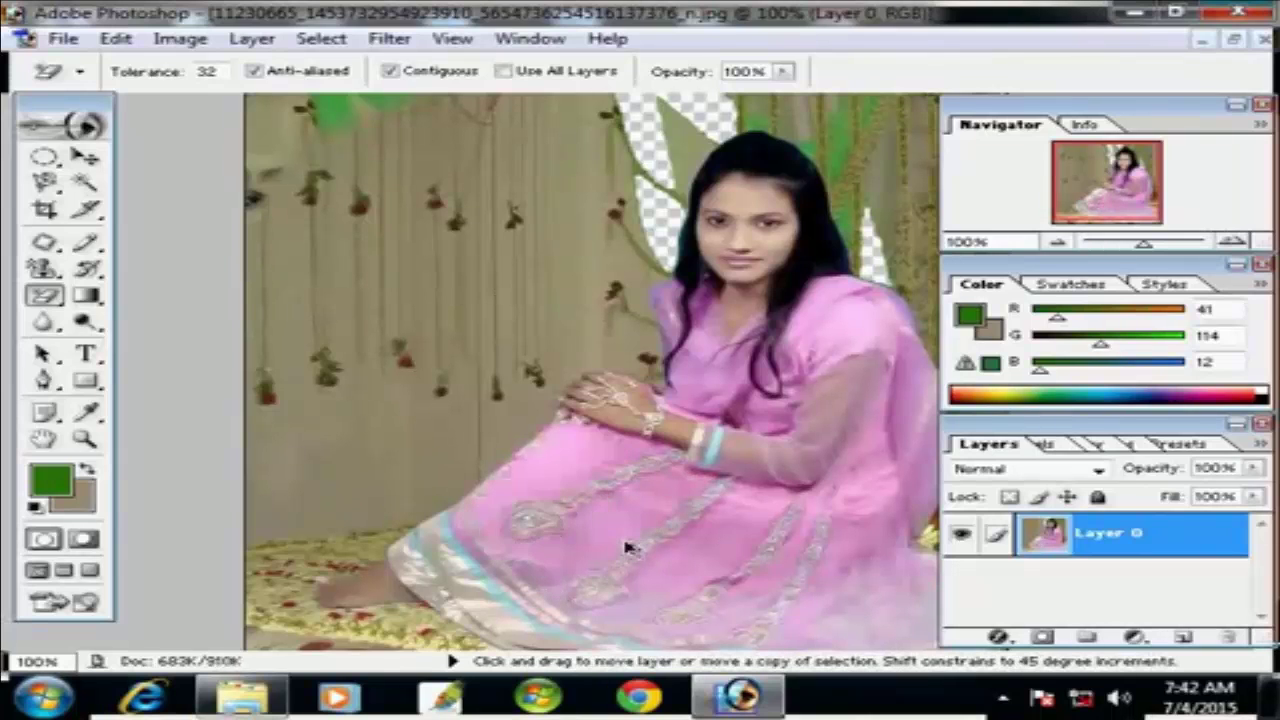
{"action": "left_click", "coordinate": [87, 295]}
{"action": "left_click", "coordinate": [190, 299]}
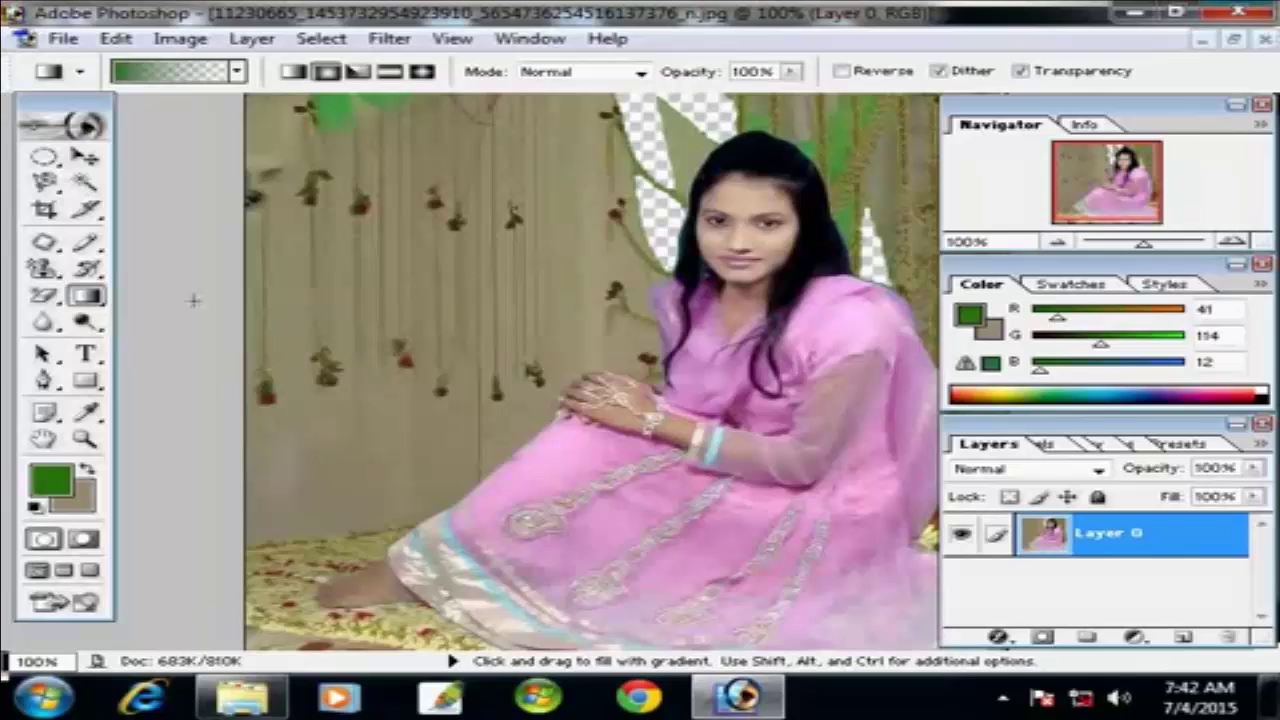
{"action": "left_click", "coordinate": [87, 297]}
{"action": "left_click", "coordinate": [155, 298]}
{"action": "left_click", "coordinate": [87, 297]}
{"action": "left_click", "coordinate": [156, 298]}
Set the foreground colour to a vivid pinkish red, RGB 247, 7, 92
{"action": "left_click", "coordinate": [50, 482]}
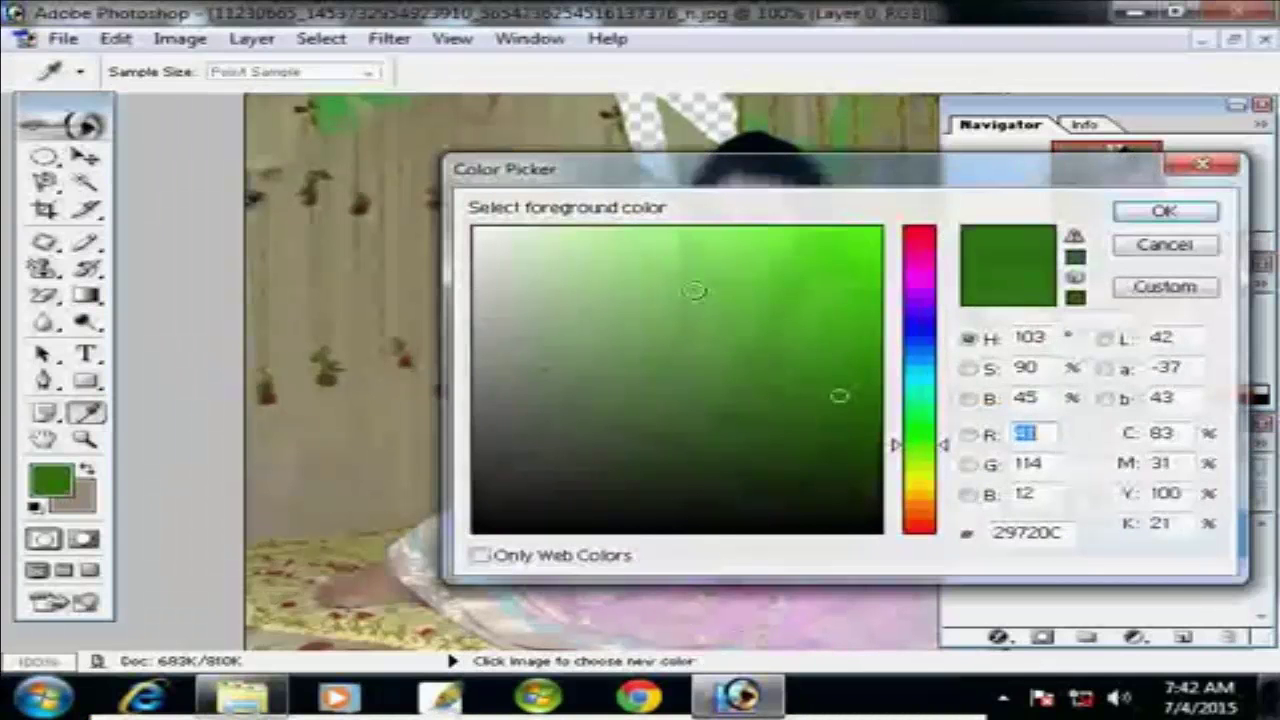
{"action": "left_click", "coordinate": [926, 244]}
{"action": "mouse_move", "coordinate": [788, 265]}
{"action": "left_mouse_down"}
{"action": "mouse_move", "coordinate": [804, 244]}
{"action": "mouse_move", "coordinate": [871, 235]}
{"action": "left_mouse_up"}
{"action": "left_click", "coordinate": [1207, 210]}
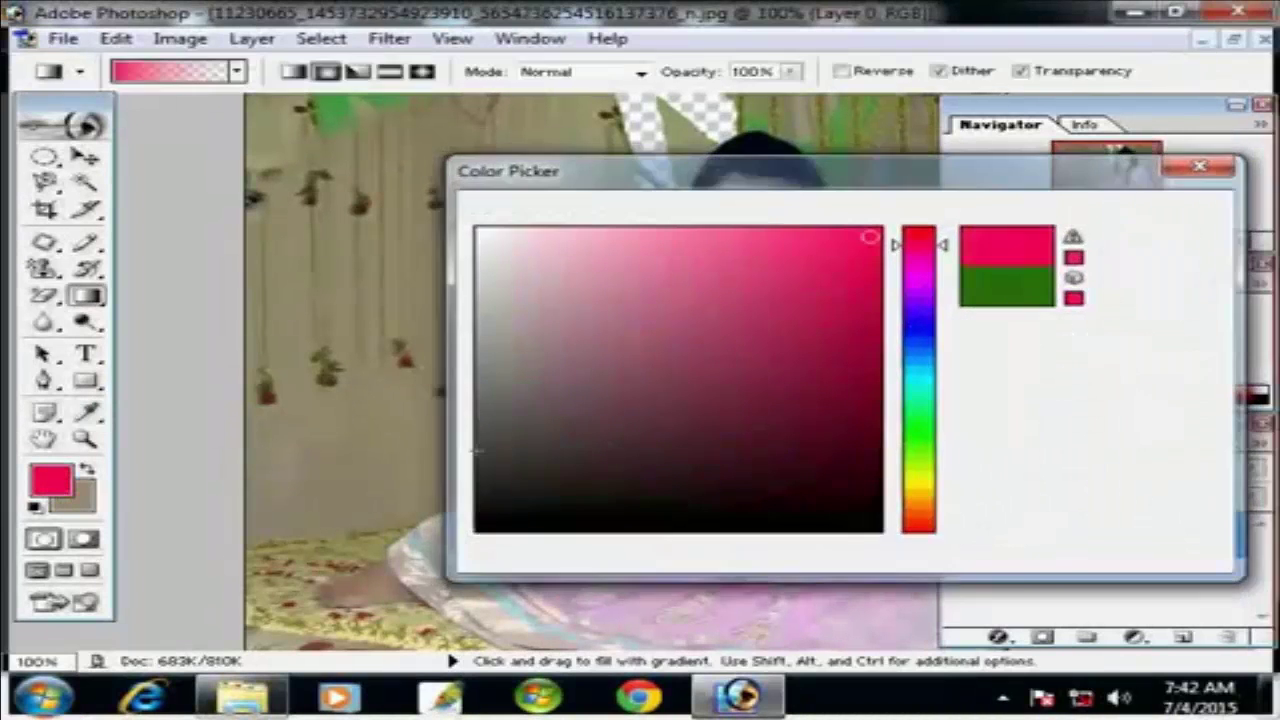
Set the background colour to a bright medium blue and return to the Gradient tool
{"action": "left_click", "coordinate": [92, 505]}
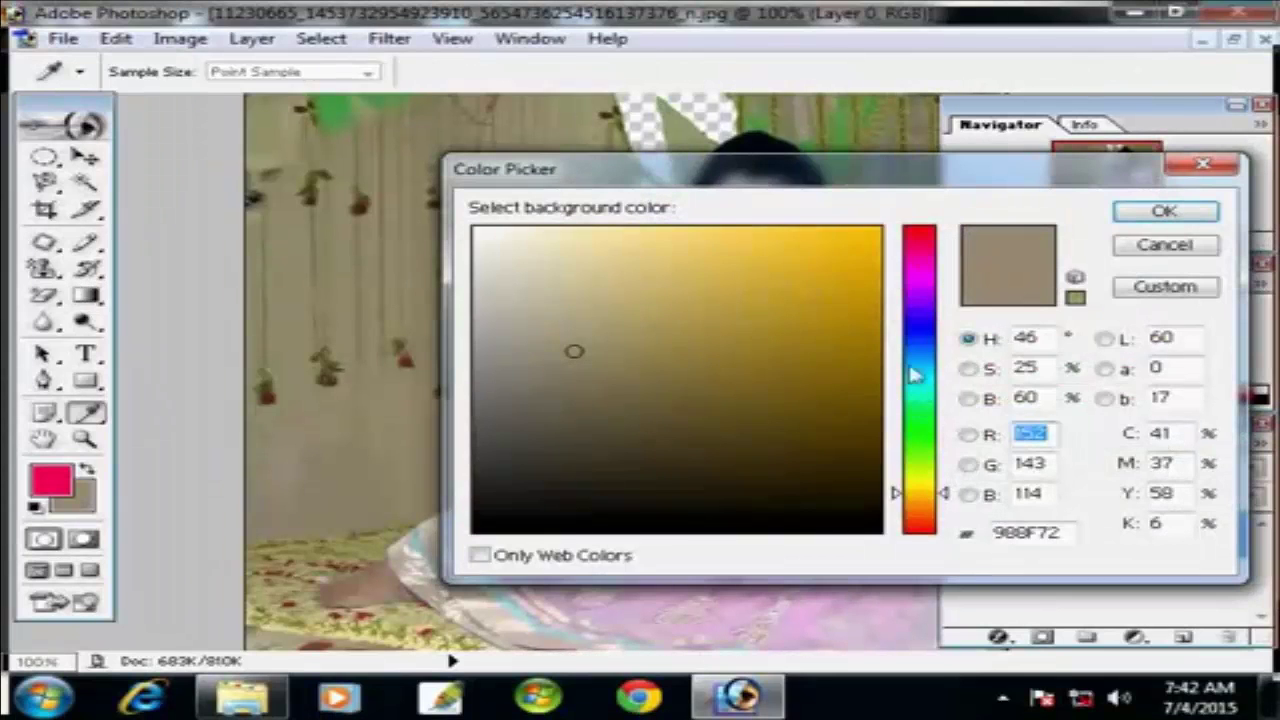
{"action": "left_click", "coordinate": [918, 365]}
{"action": "left_click_drag", "start_coordinate": [753, 374], "coordinate": [845, 266]}
{"action": "left_click", "coordinate": [1165, 211]}
{"action": "key", "text": "g"}
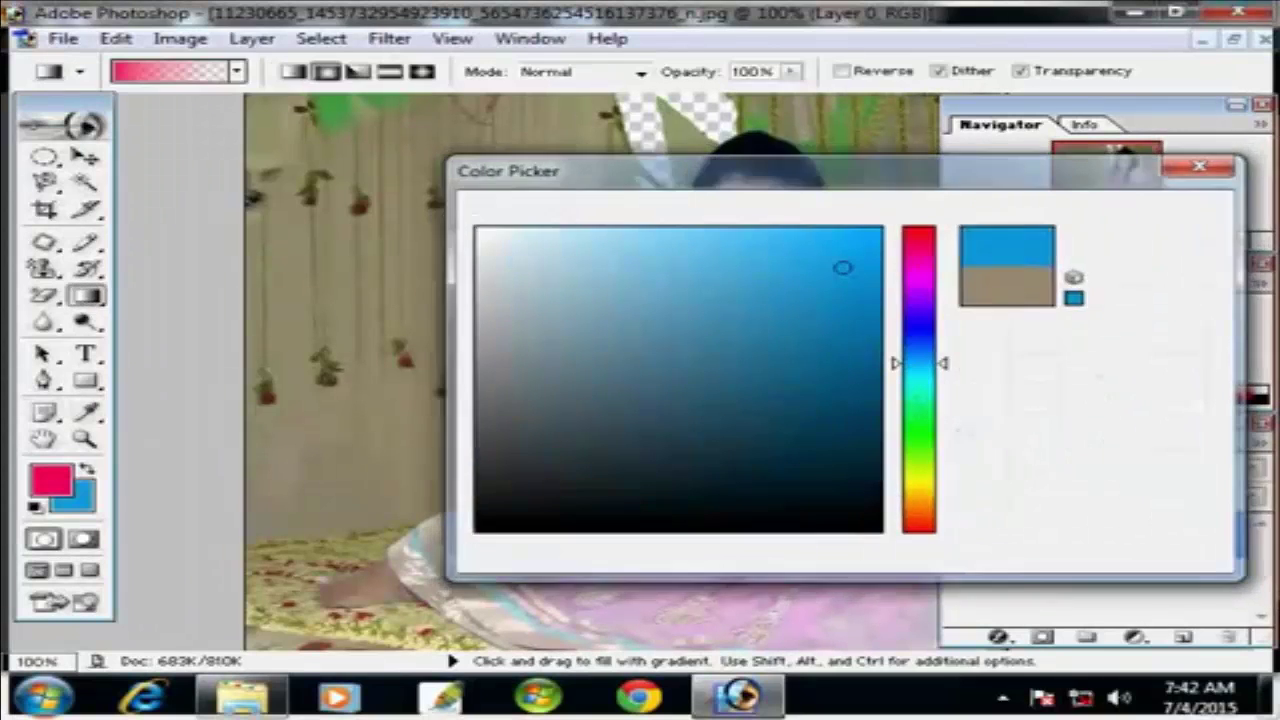
Choose the foreground-to-background gradient preset, fill the layer with it radially from the upper edge downward, and undo the fill
{"action": "left_click", "coordinate": [237, 71]}
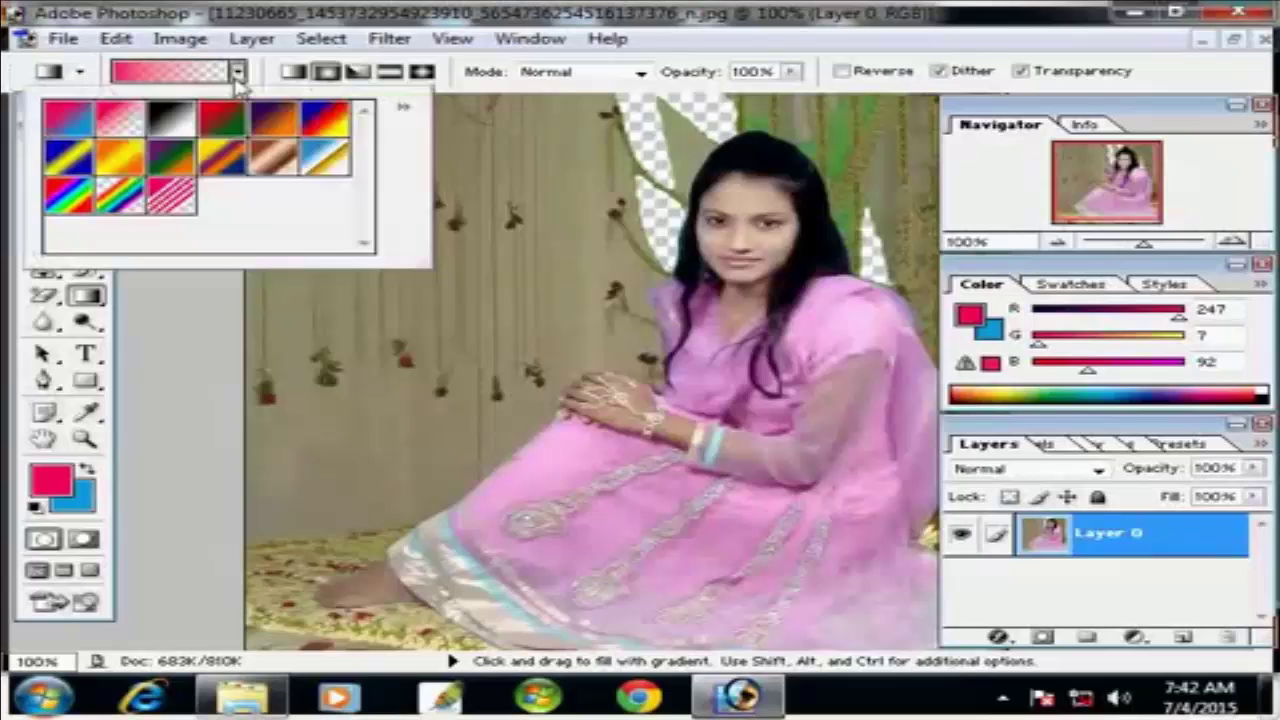
{"action": "left_click", "coordinate": [72, 122]}
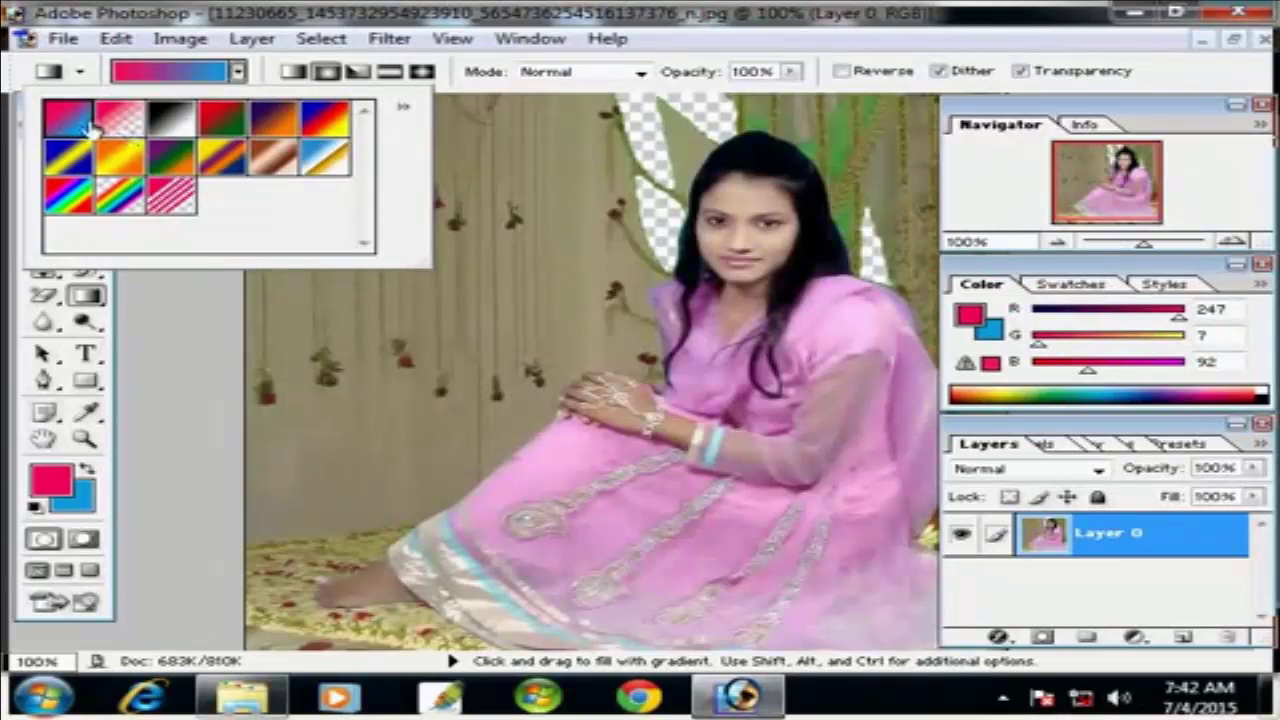
{"action": "left_click_drag", "start_coordinate": [620, 108], "coordinate": [620, 567]}
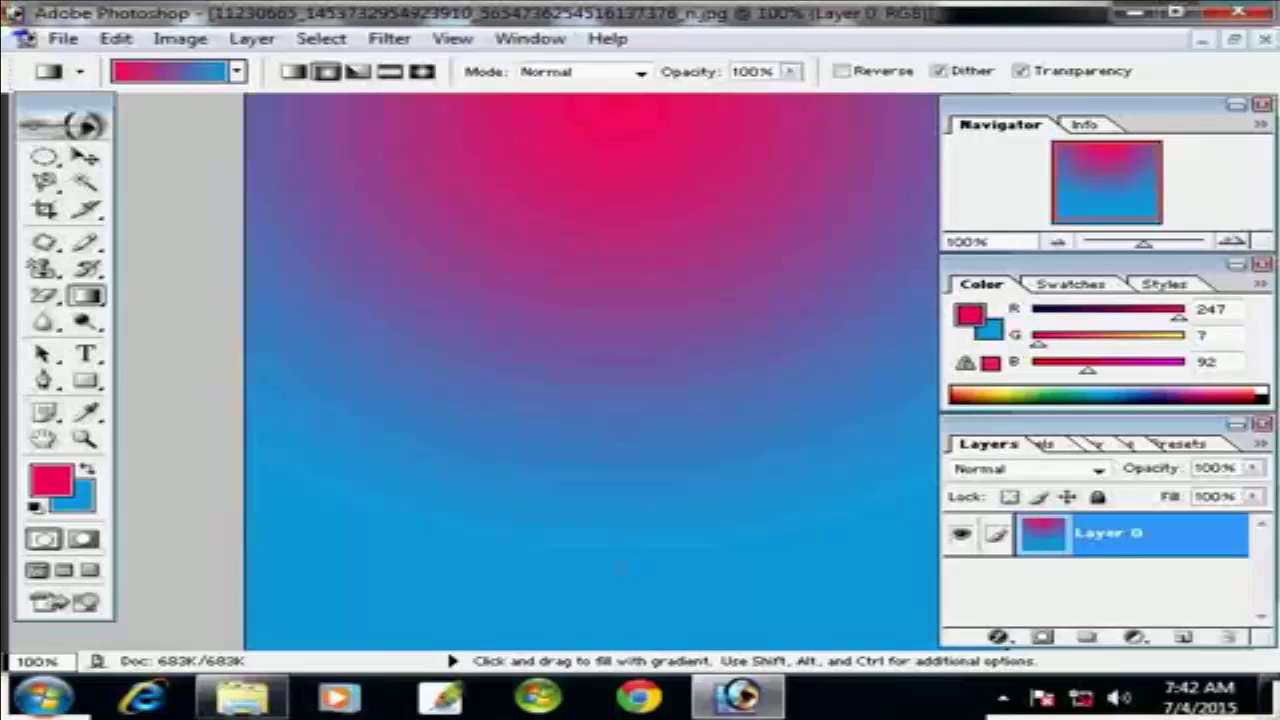
{"action": "left_click", "coordinate": [293, 72]}
{"action": "key", "text": "ctrl+z"}
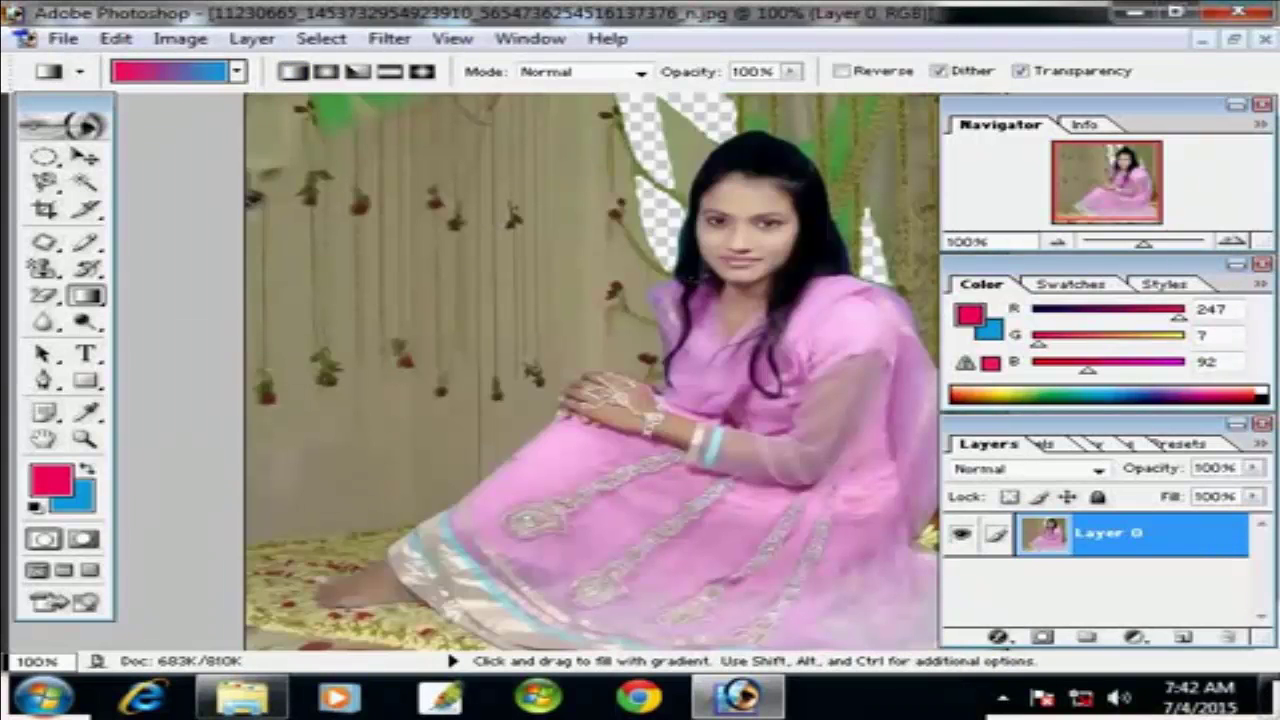
Try vertical linear gradient fills over the photo, first from top to bottom and then upward, undoing each
{"action": "left_click", "coordinate": [326, 72]}
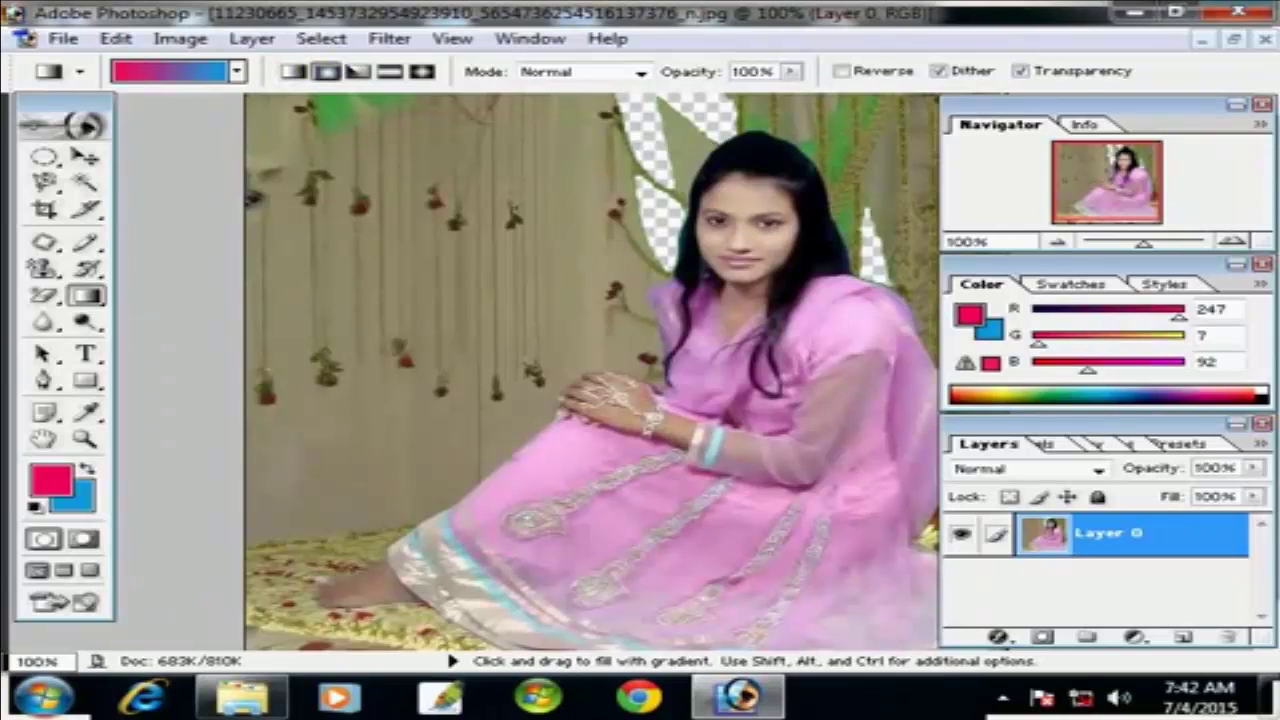
{"action": "left_click", "coordinate": [296, 75]}
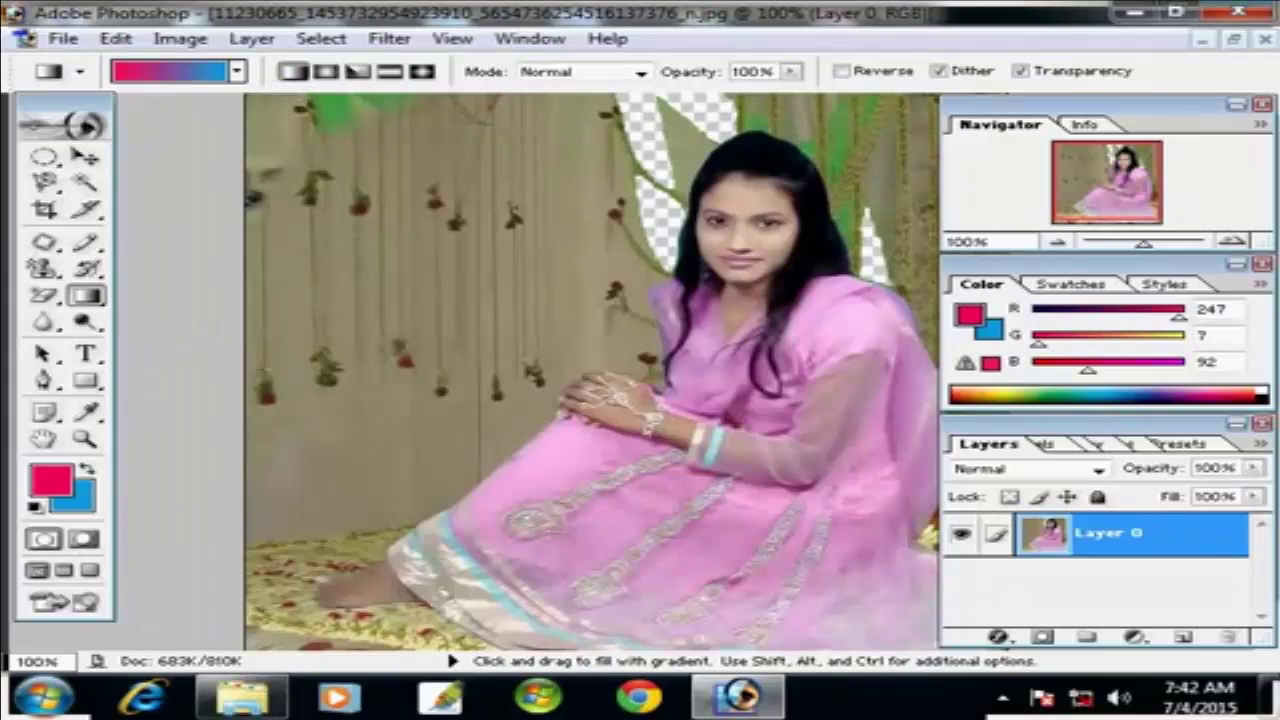
{"action": "left_click_drag", "start_coordinate": [584, 115], "coordinate": [583, 618]}
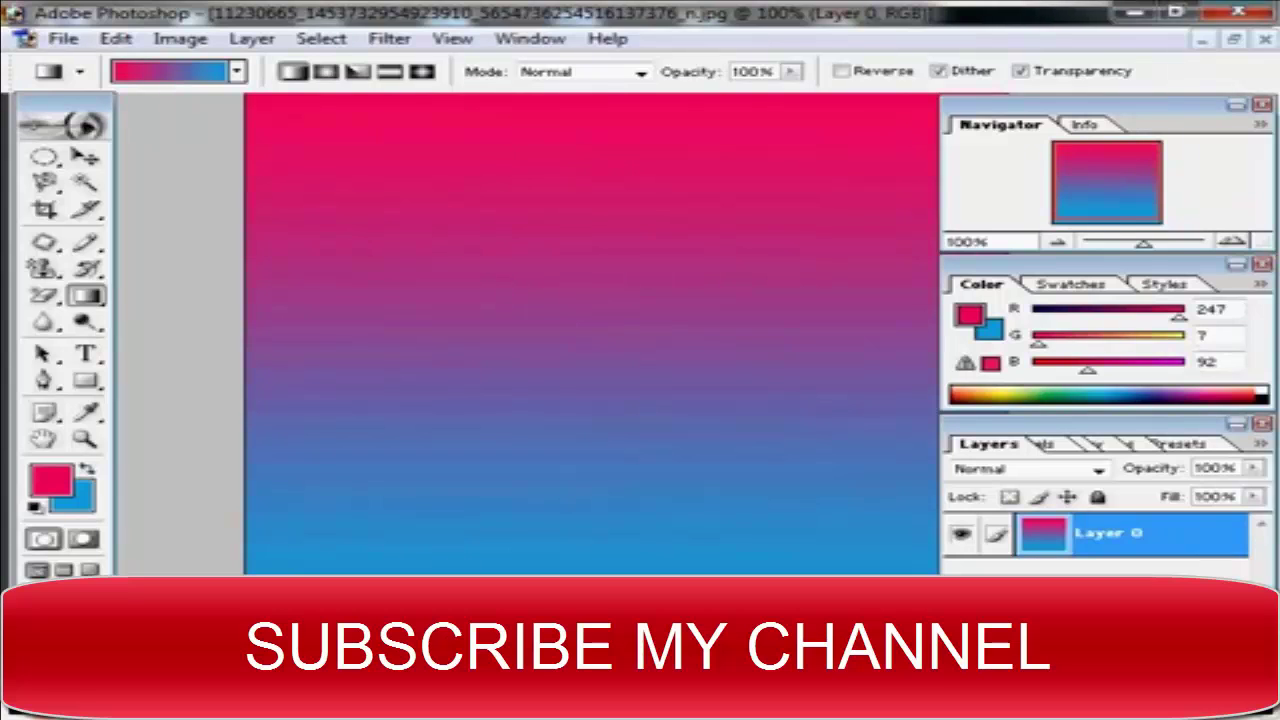
{"action": "key", "text": "ctrl+z"}
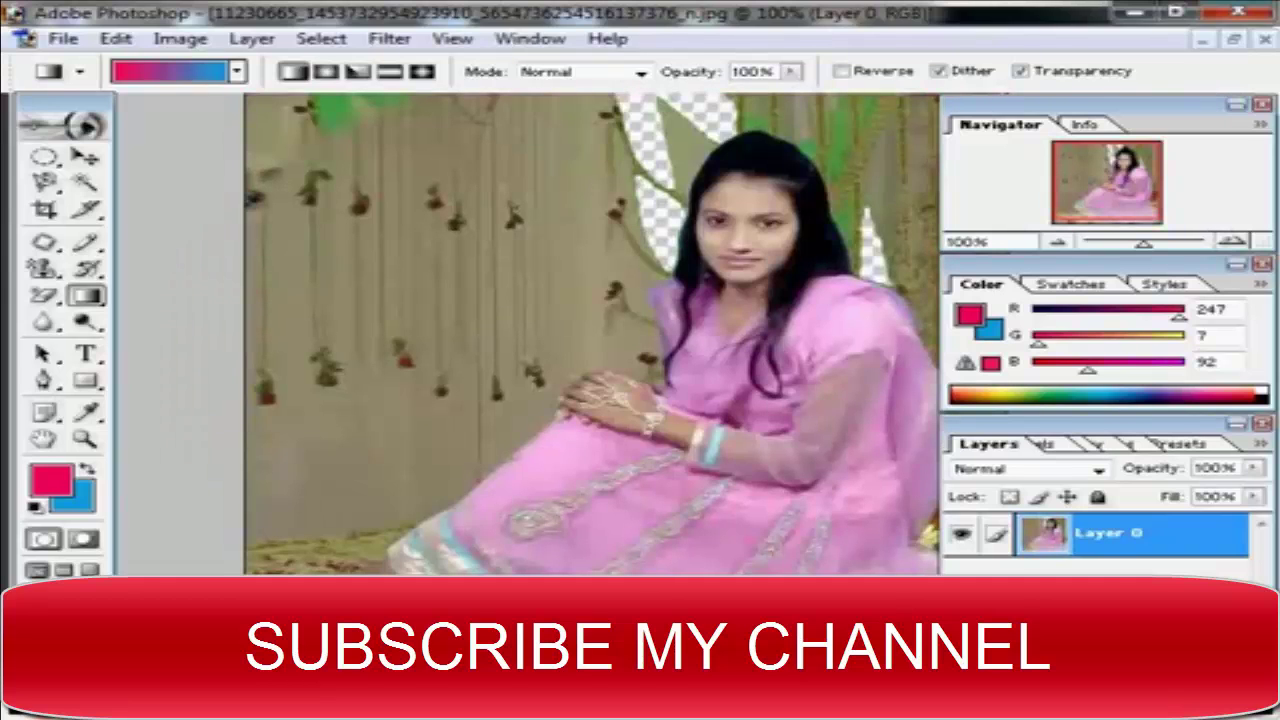
{"action": "left_click_drag", "start_coordinate": [540, 598], "coordinate": [540, 235]}
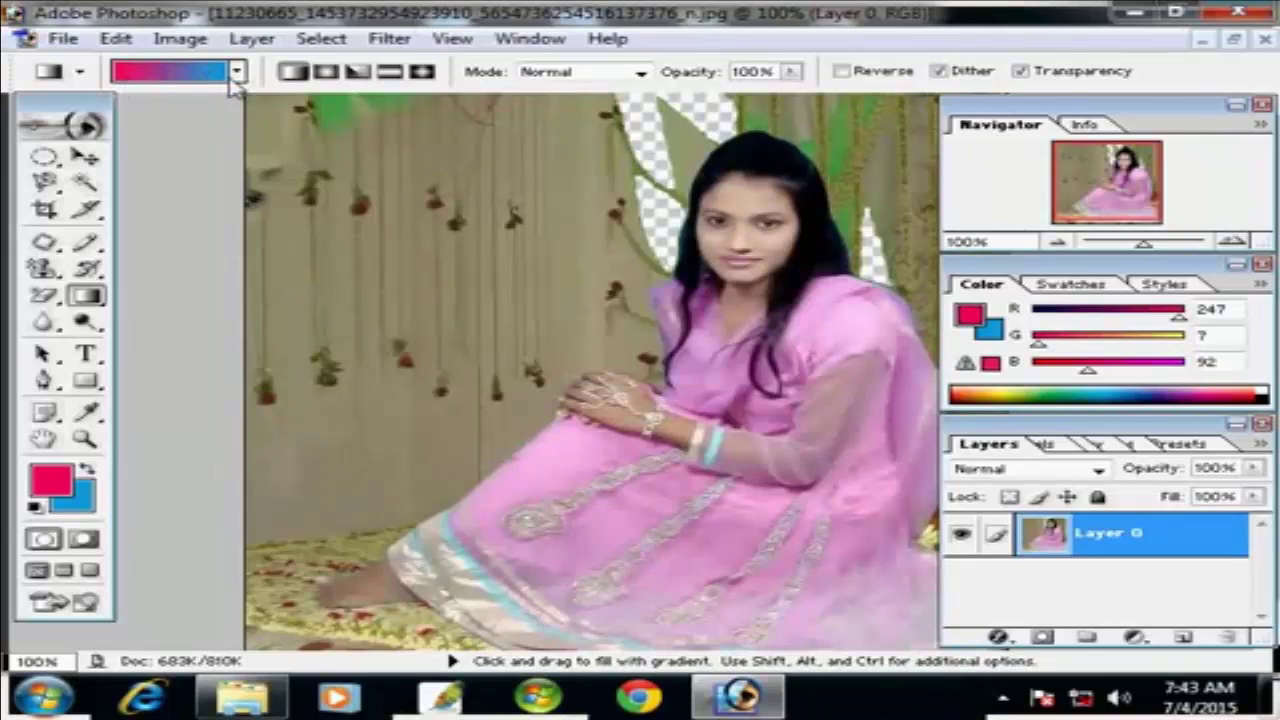
Fill the layer repeatedly with pink-to-blue radial gradients, varying the centre point and radius
{"action": "left_click", "coordinate": [325, 71]}
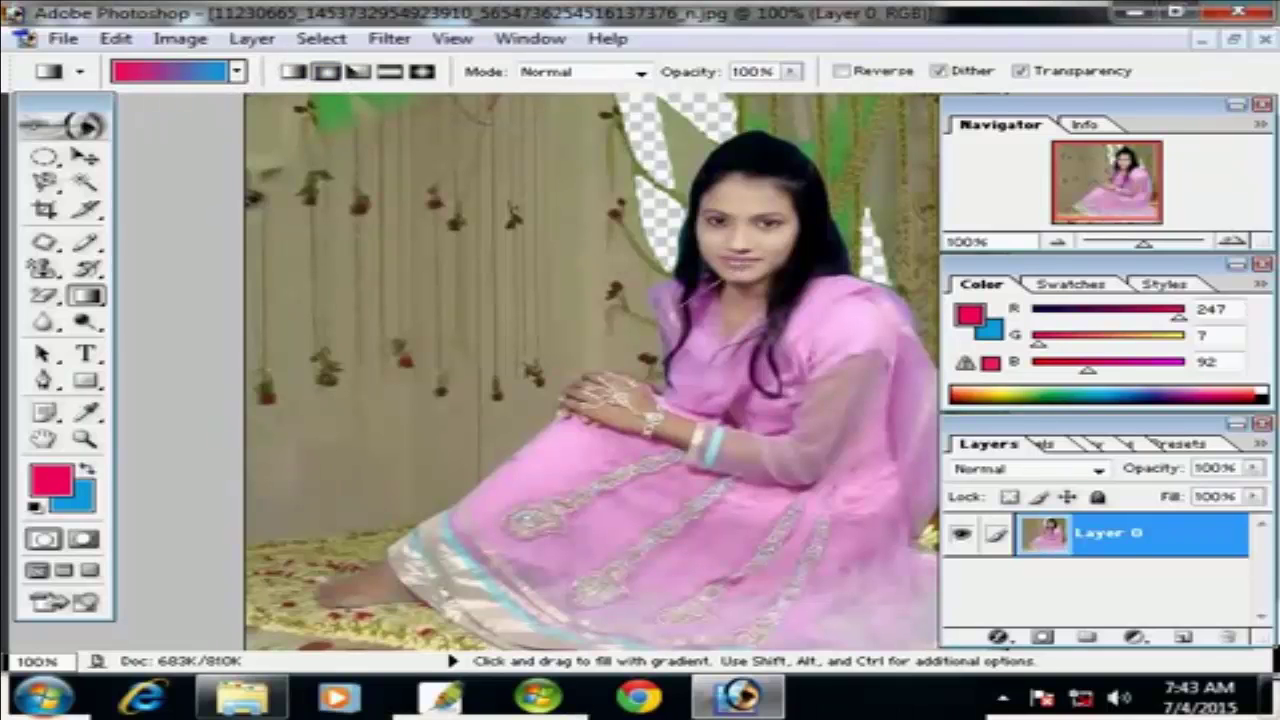
{"action": "left_click_drag", "start_coordinate": [740, 275], "coordinate": [380, 411]}
{"action": "left_click_drag", "start_coordinate": [560, 396], "coordinate": [319, 498]}
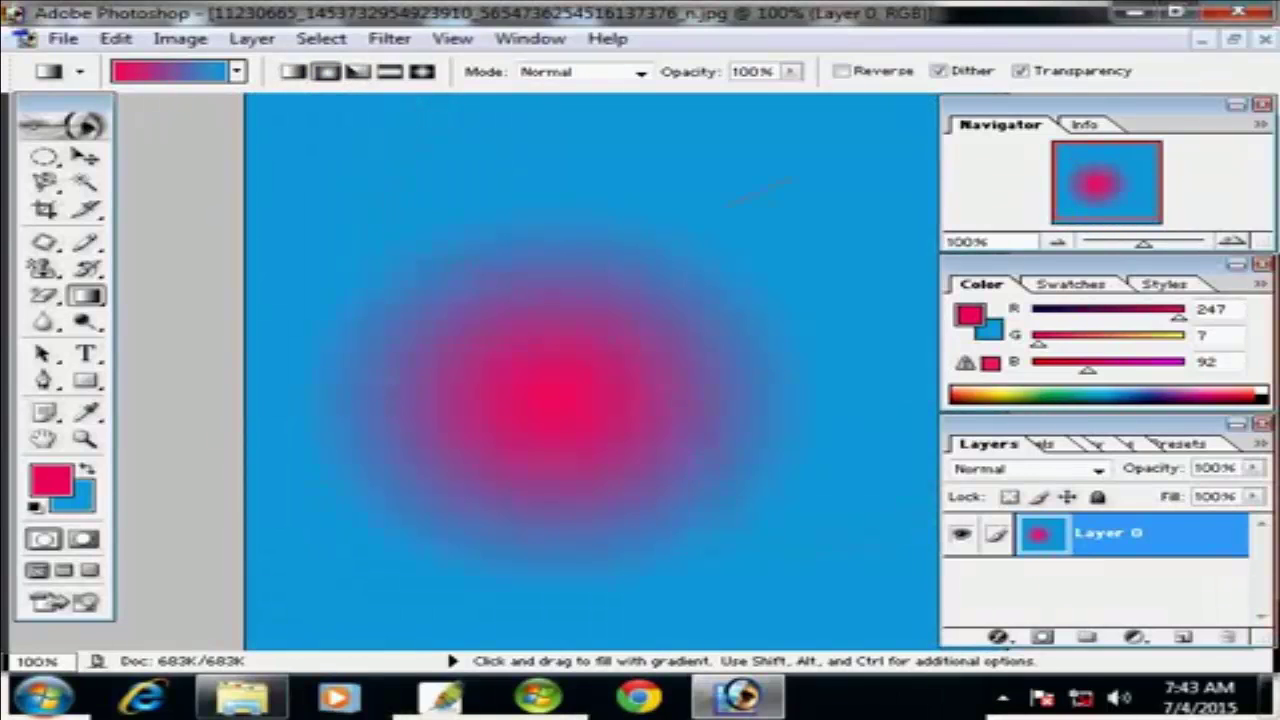
{"action": "left_click_drag", "start_coordinate": [795, 180], "coordinate": [488, 300]}
{"action": "left_click_drag", "start_coordinate": [594, 402], "coordinate": [157, 586]}
{"action": "left_click_drag", "start_coordinate": [714, 227], "coordinate": [402, 352]}
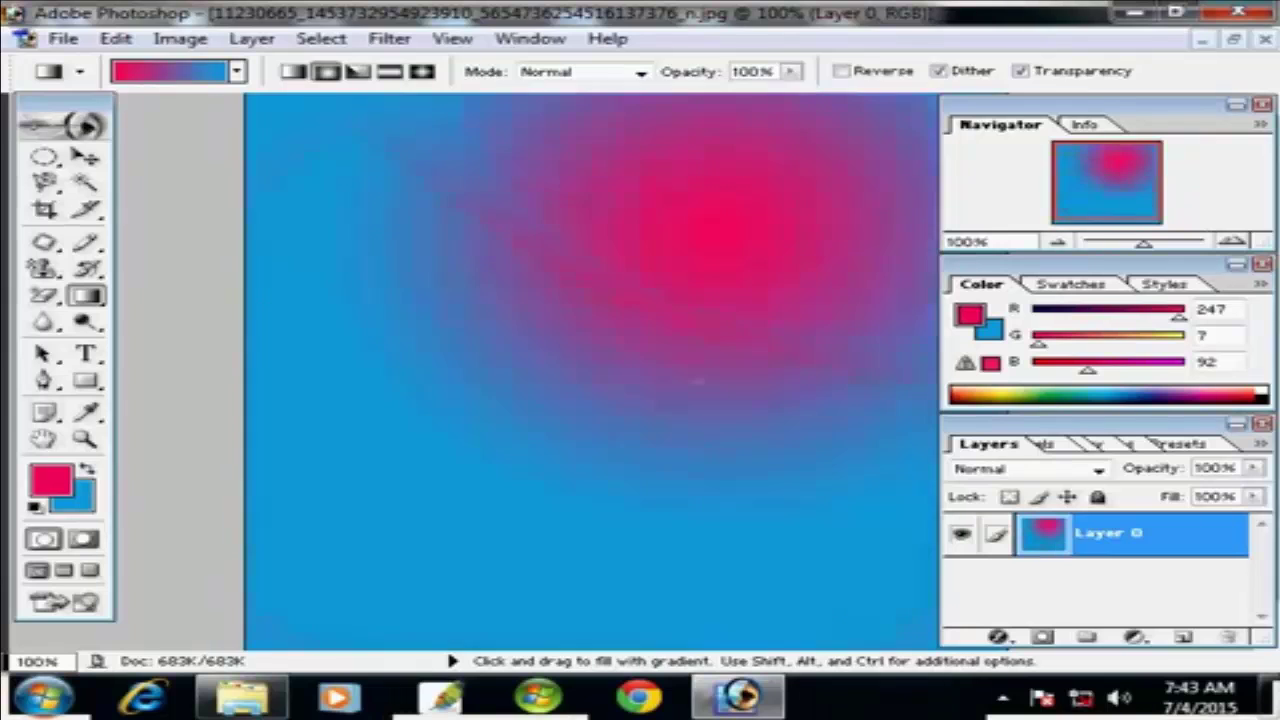
{"action": "left_click_drag", "start_coordinate": [698, 378], "coordinate": [378, 543]}
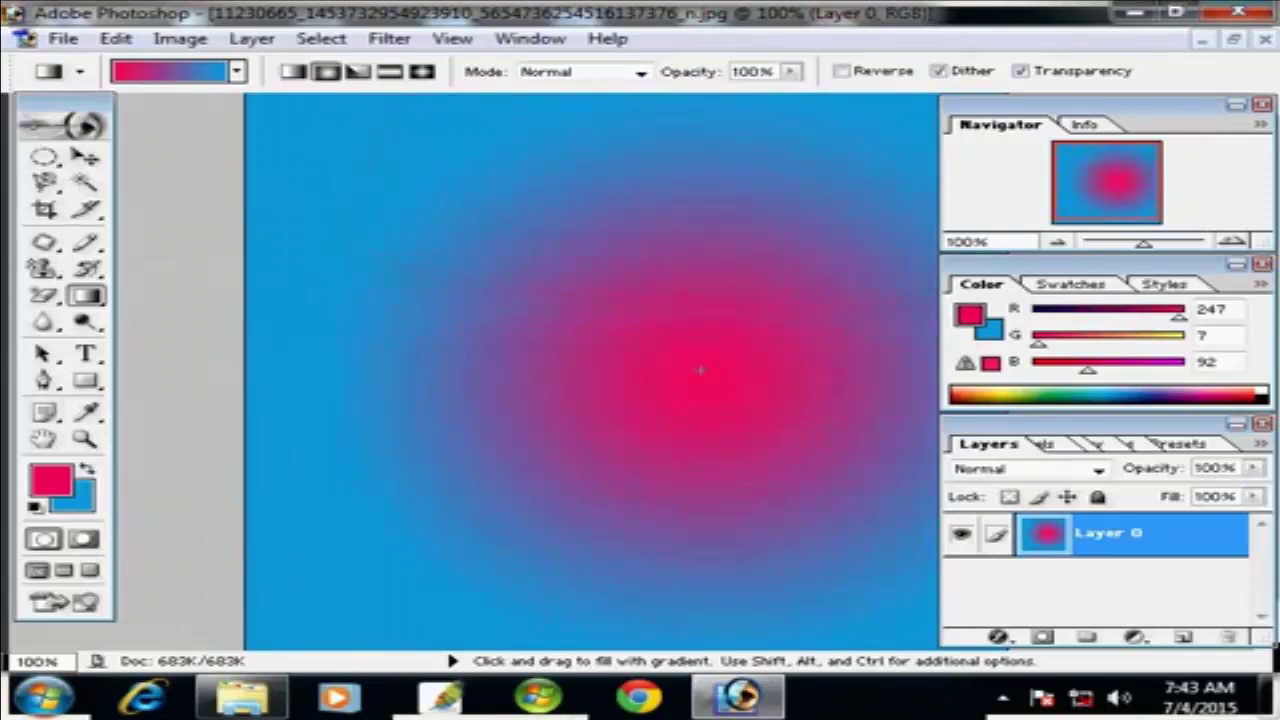
{"action": "left_click_drag", "start_coordinate": [790, 215], "coordinate": [520, 380]}
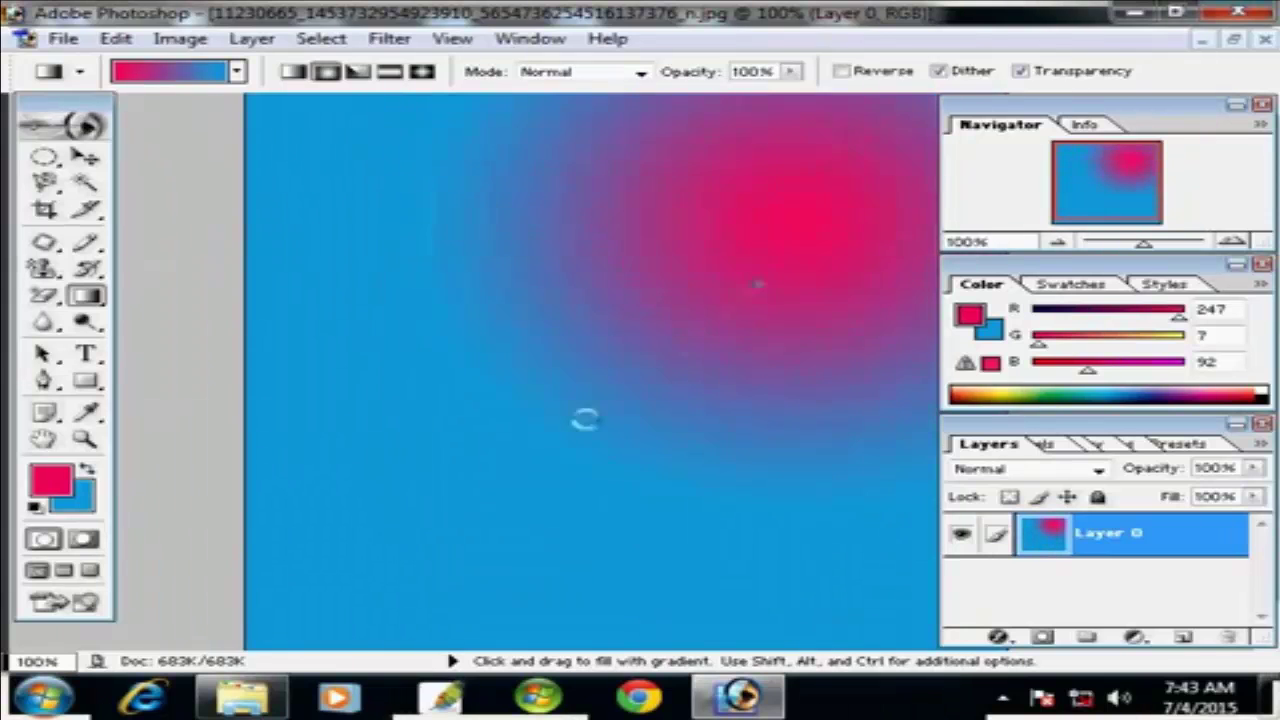
{"action": "left_click_drag", "start_coordinate": [758, 284], "coordinate": [531, 284]}
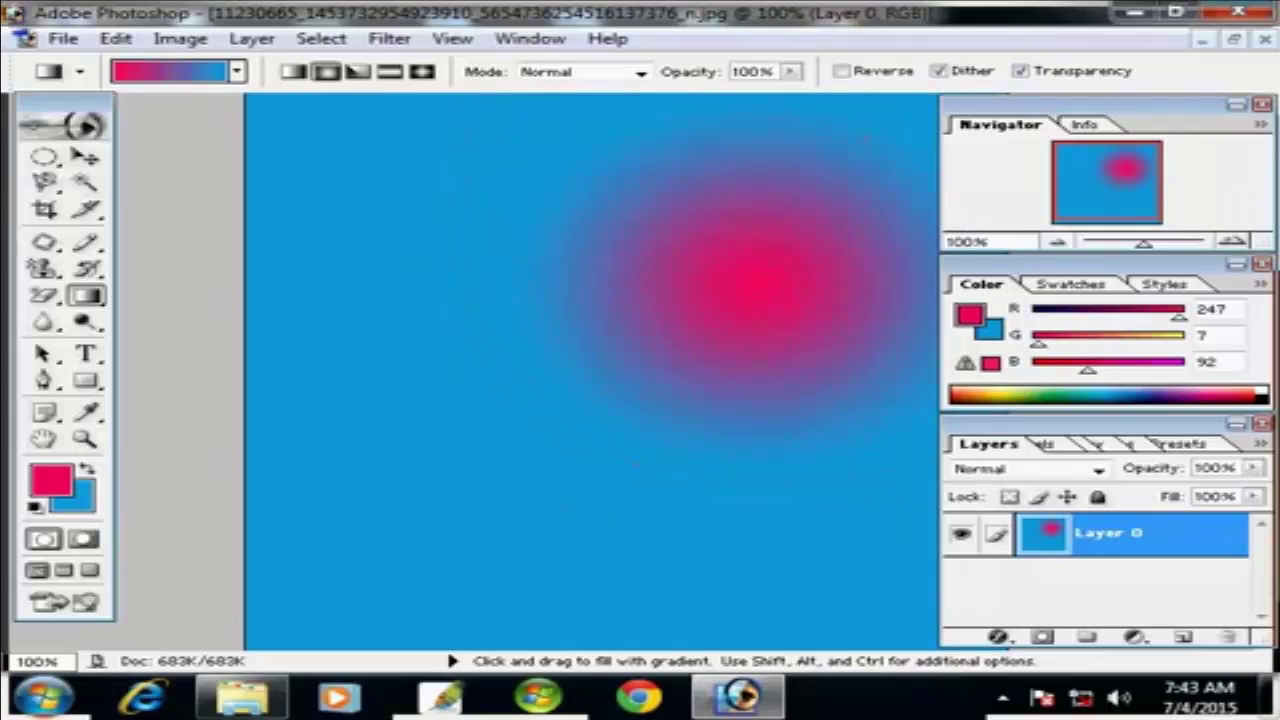
Enable the Reverse option and fill the layer with several blue-centred radial gradients of different sizes
{"action": "left_click", "coordinate": [841, 71]}
{"action": "left_click_drag", "start_coordinate": [770, 270], "coordinate": [608, 408]}
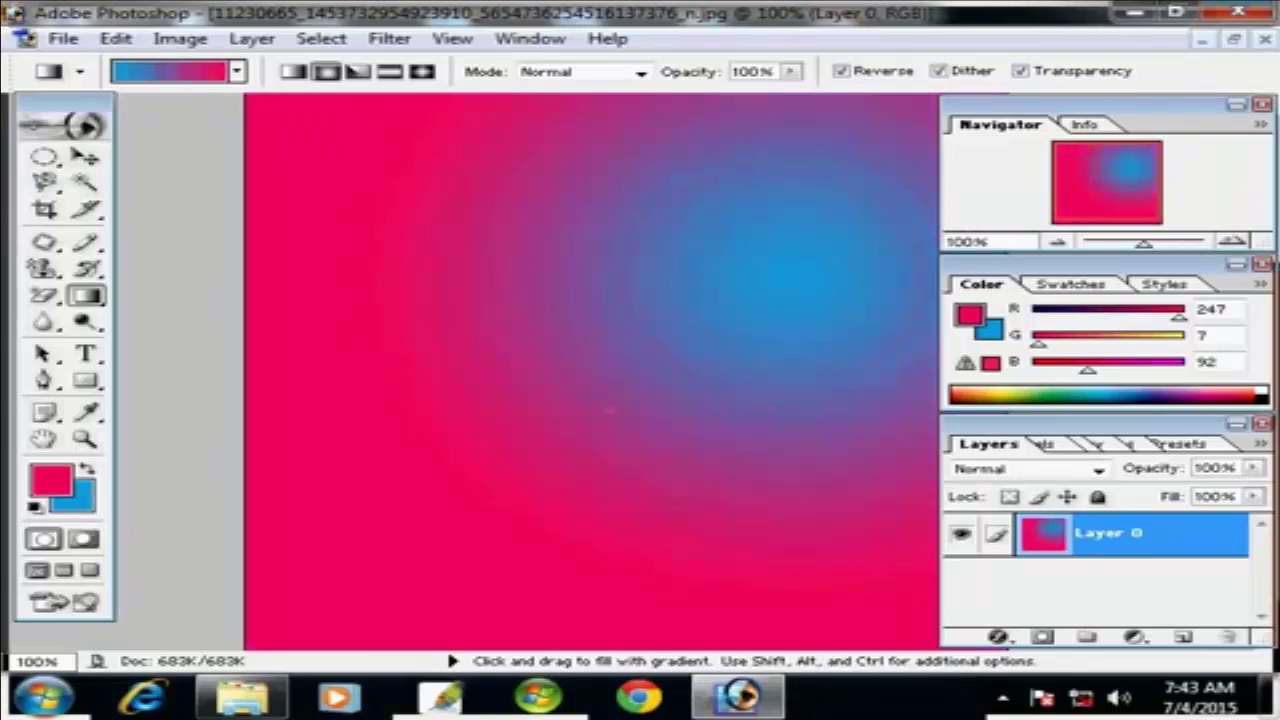
{"action": "left_click_drag", "start_coordinate": [700, 328], "coordinate": [417, 494]}
{"action": "left_click_drag", "start_coordinate": [614, 377], "coordinate": [417, 496]}
{"action": "left_click_drag", "start_coordinate": [682, 327], "coordinate": [250, 605]}
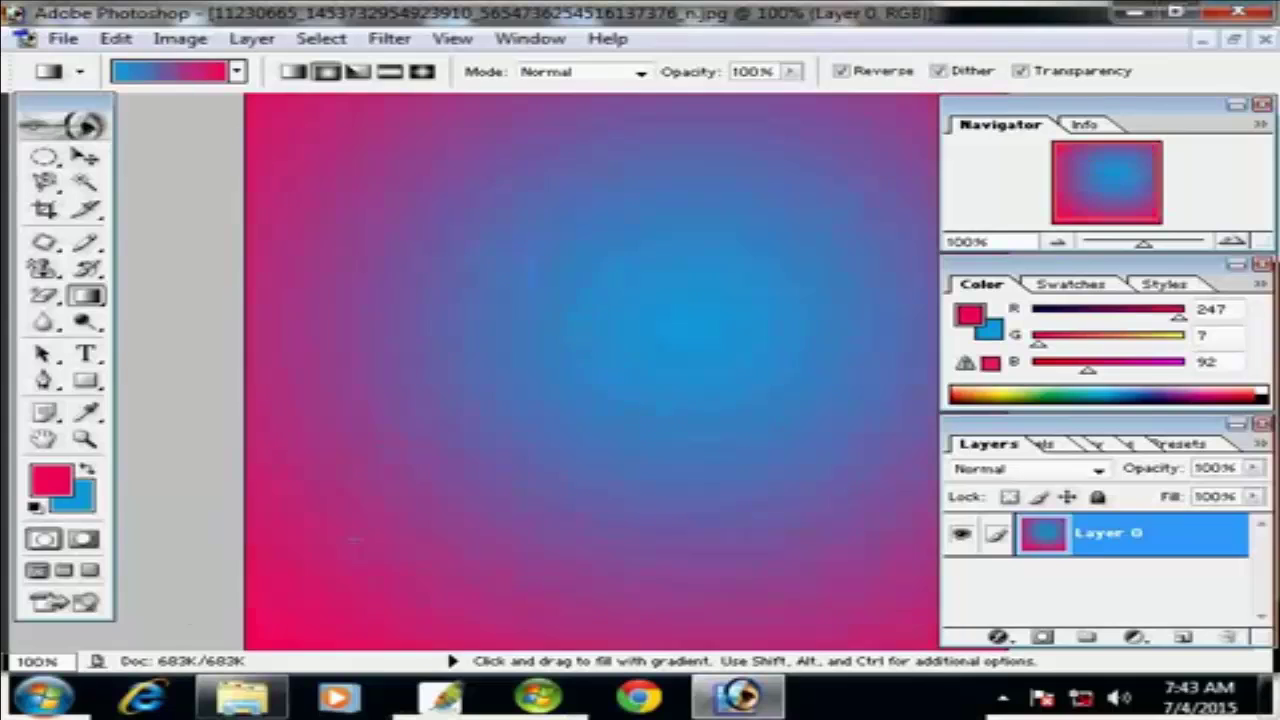
{"action": "left_click_drag", "start_coordinate": [401, 493], "coordinate": [406, 494]}
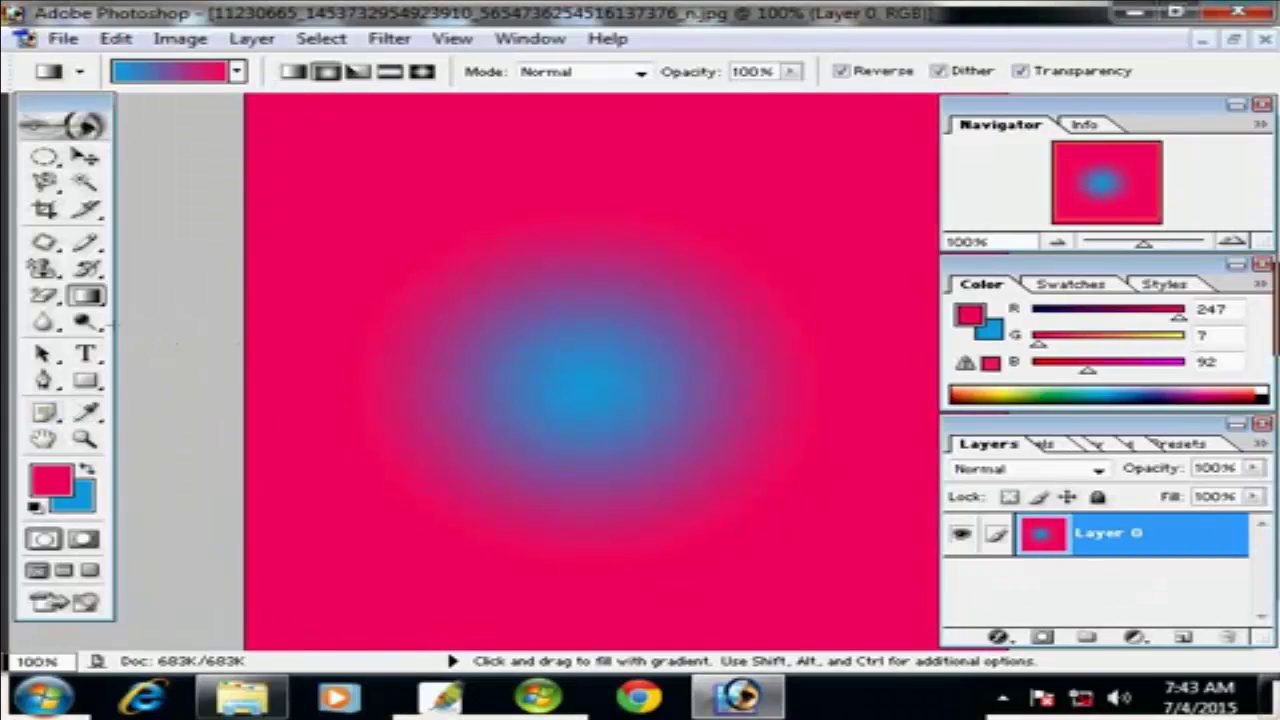
Look through the eraser and blur tool variants and activate the Blur tool
{"action": "left_click", "coordinate": [44, 298]}
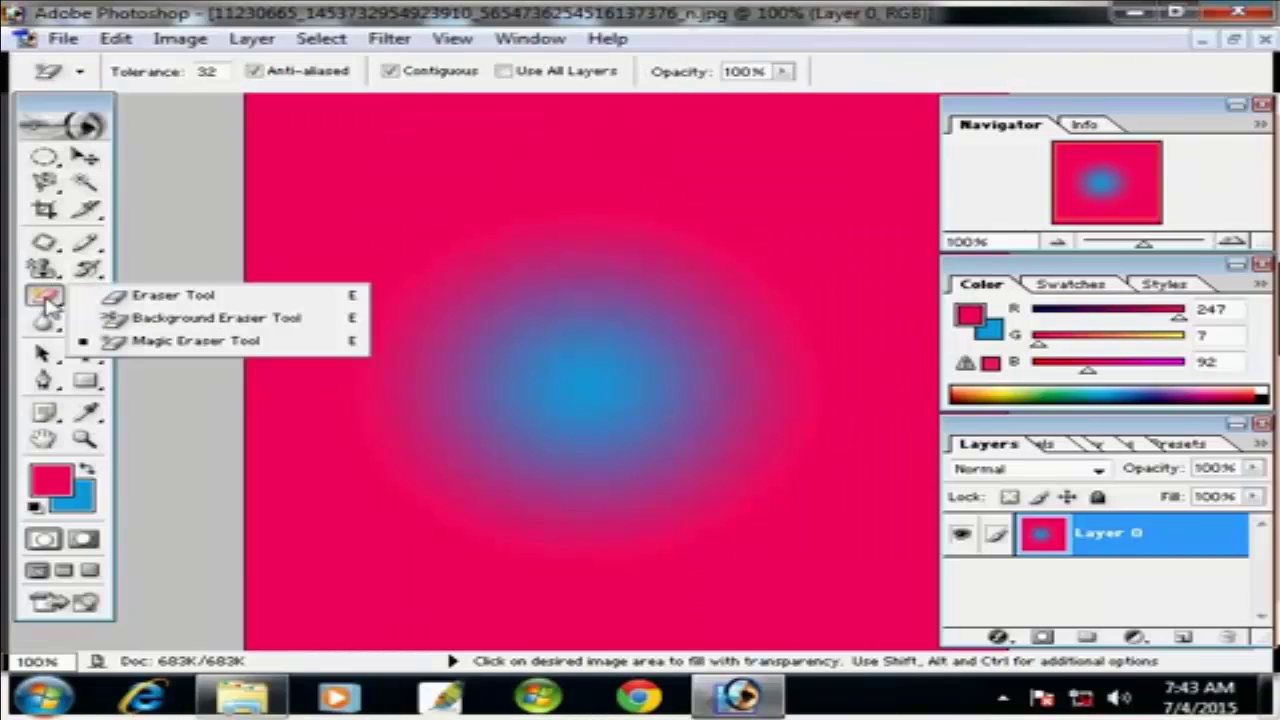
{"action": "left_click", "coordinate": [44, 322]}
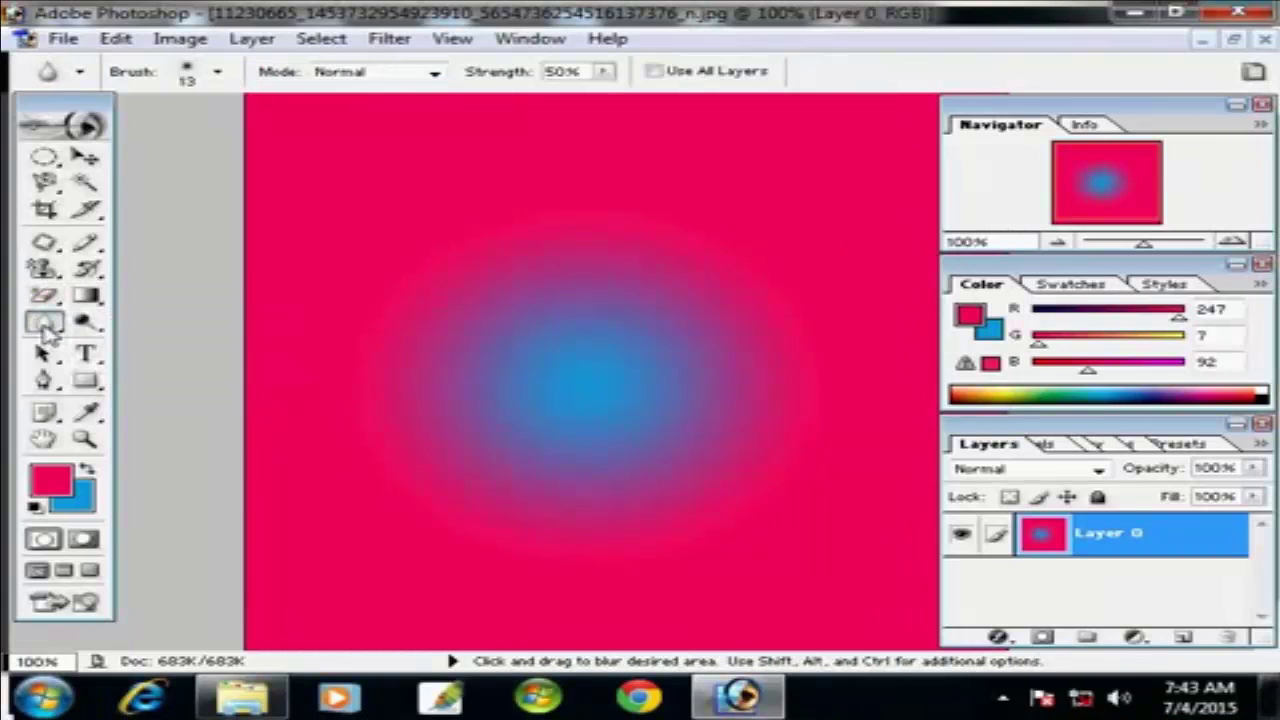
{"action": "left_click", "coordinate": [84, 322]}
{"action": "left_click", "coordinate": [44, 322]}
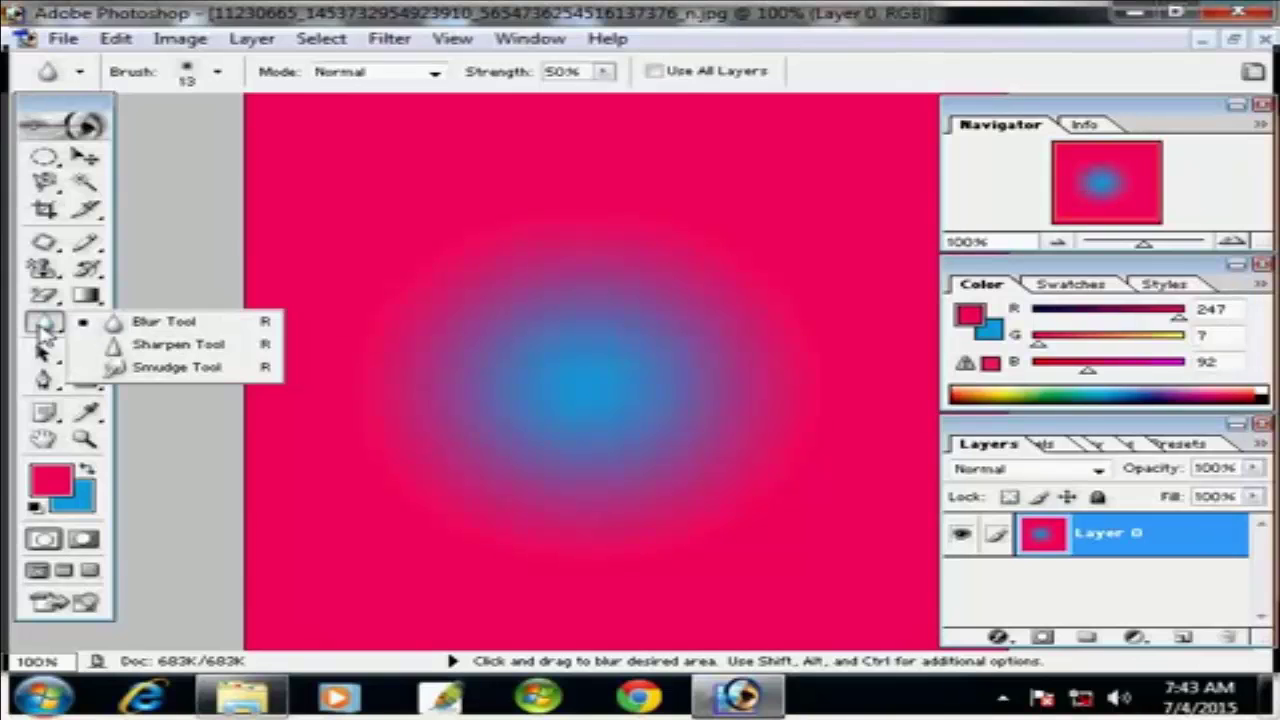
{"action": "left_click", "coordinate": [44, 338]}
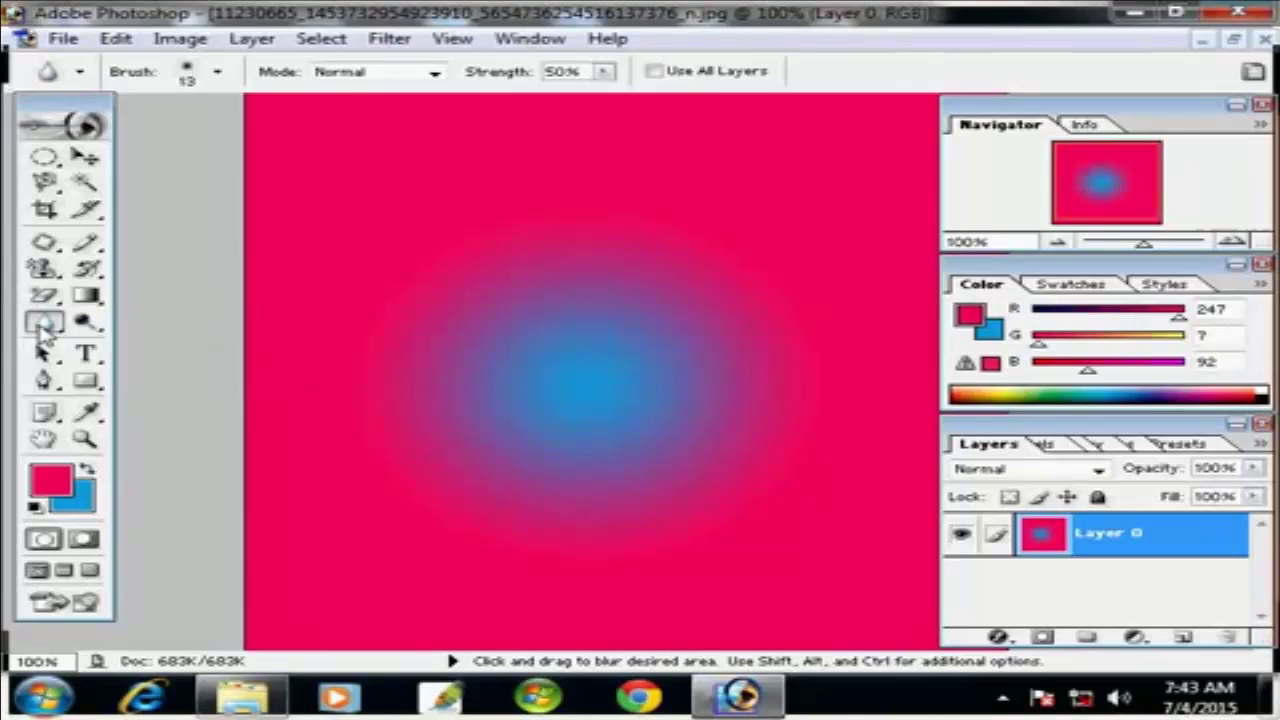
Close the gradient-filled image without saving its changes
{"action": "left_click", "coordinate": [1264, 40]}
{"action": "left_click", "coordinate": [651, 323]}
Open the picture 4033_Babe_XP from the Wallpaper folder on the desktop
{"action": "double_click", "coordinate": [592, 420]}
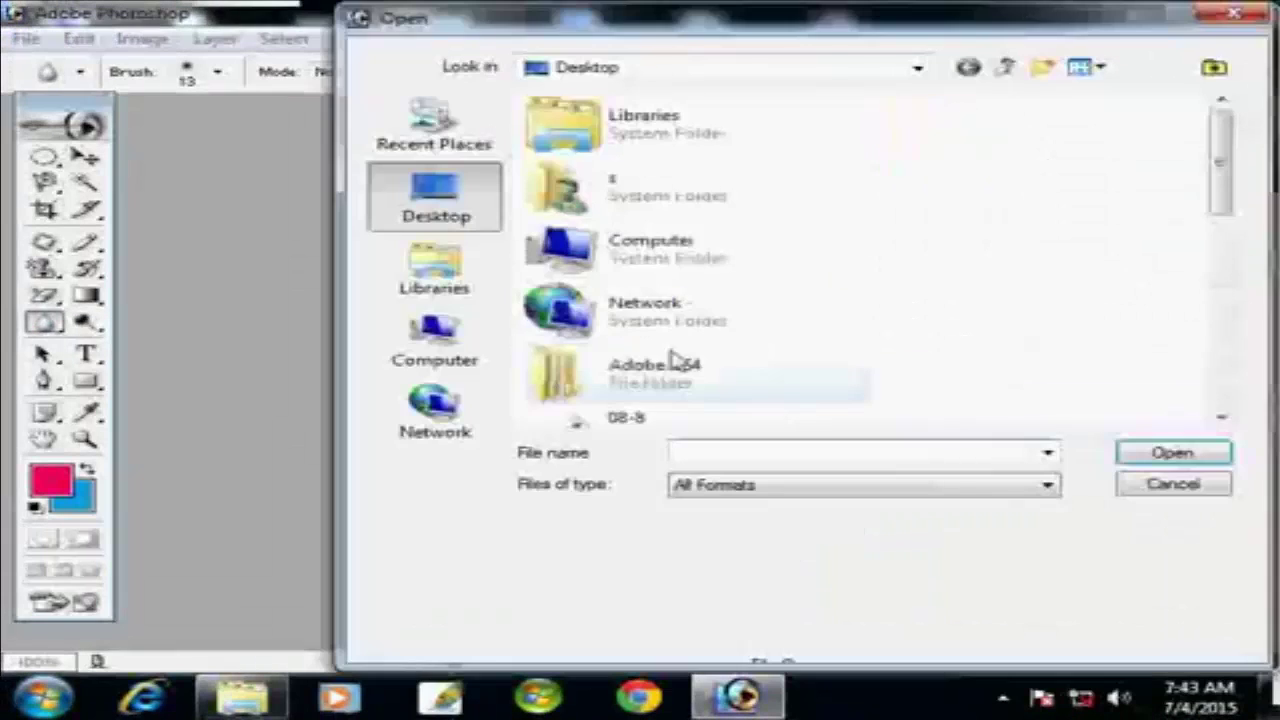
{"action": "mouse_move", "coordinate": [1222, 177]}
{"action": "left_mouse_down"}
{"action": "mouse_move", "coordinate": [1250, 428]}
{"action": "mouse_move", "coordinate": [1231, 153]}
{"action": "mouse_move", "coordinate": [1223, 194]}
{"action": "left_mouse_up"}
{"action": "double_click", "coordinate": [580, 232]}
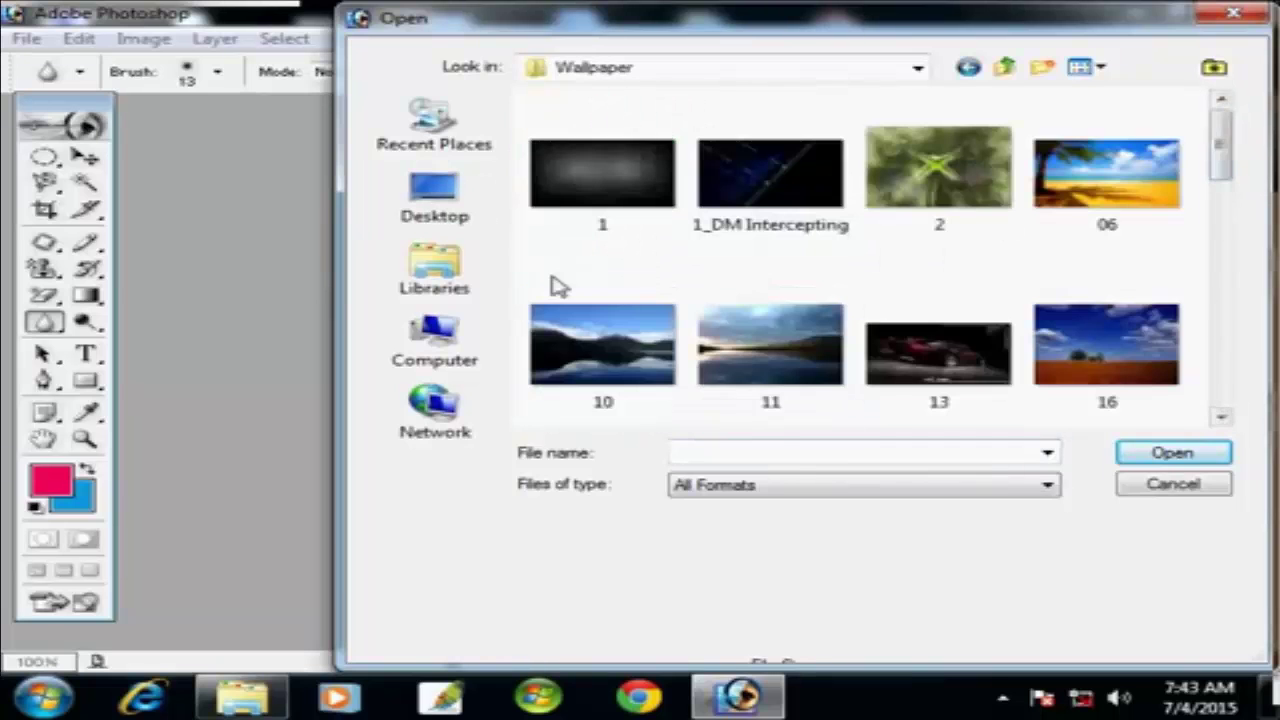
{"action": "left_click_drag", "start_coordinate": [1223, 120], "coordinate": [1236, 288]}
{"action": "left_click", "coordinate": [938, 410]}
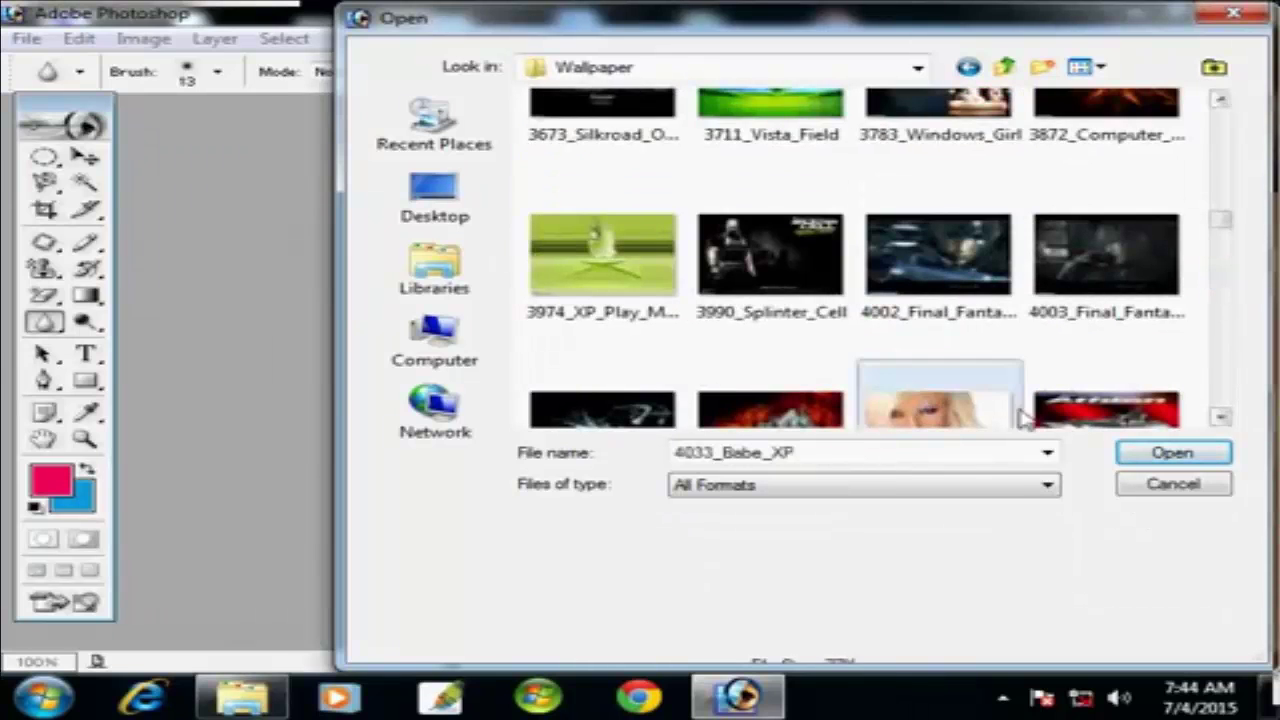
{"action": "left_click", "coordinate": [1166, 452]}
Maximize the portrait's document window and enlarge the image to 50%
{"action": "left_click_drag", "start_coordinate": [466, 120], "coordinate": [635, 227]}
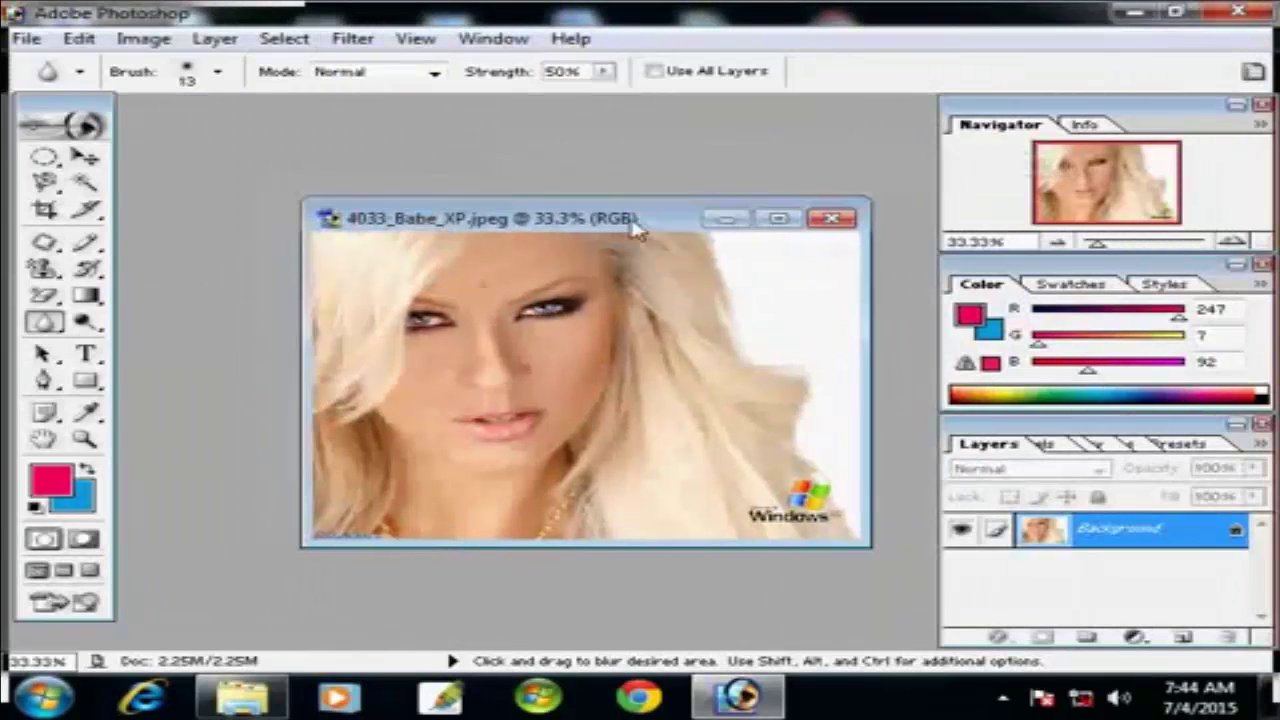
{"action": "left_click", "coordinate": [778, 218]}
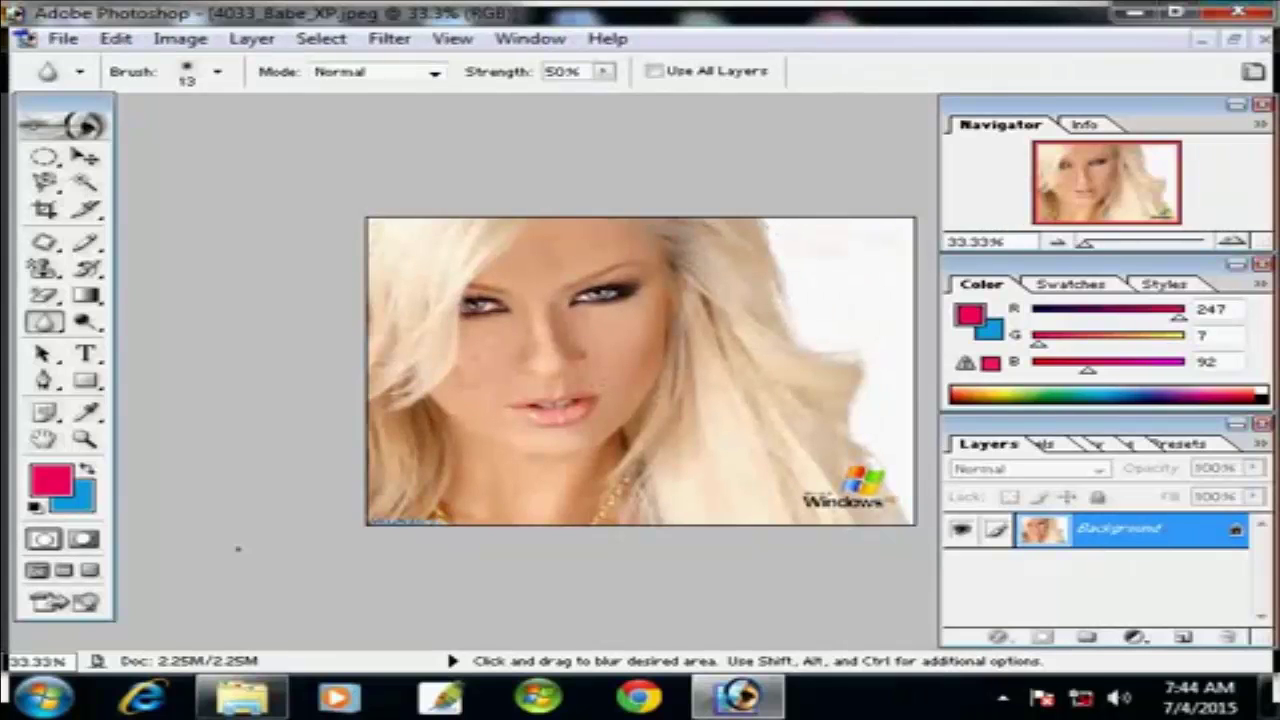
{"action": "left_click", "coordinate": [84, 438]}
{"action": "left_click", "coordinate": [617, 371]}
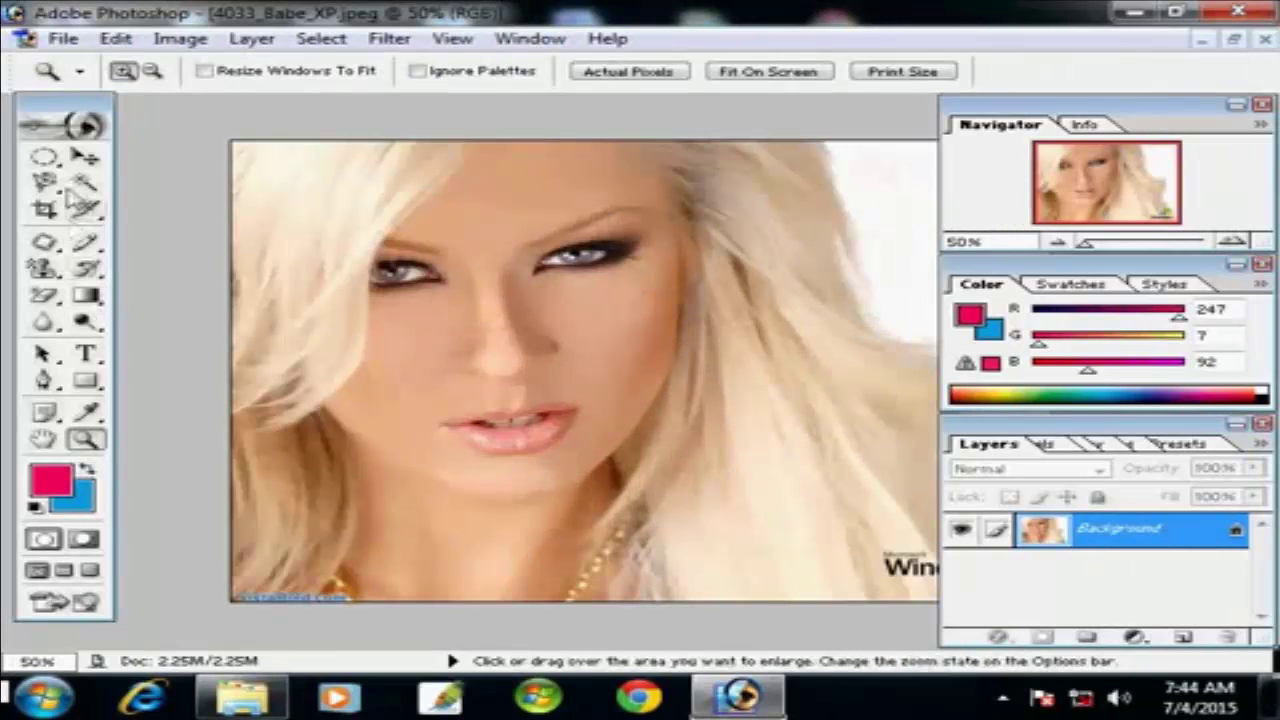
Blur the eyes, nose and lips of the portrait using the Blur tool with a 384 px brush at 50% strength
{"action": "left_click_drag", "start_coordinate": [43, 321], "coordinate": [150, 328]}
{"action": "left_click", "coordinate": [43, 157]}
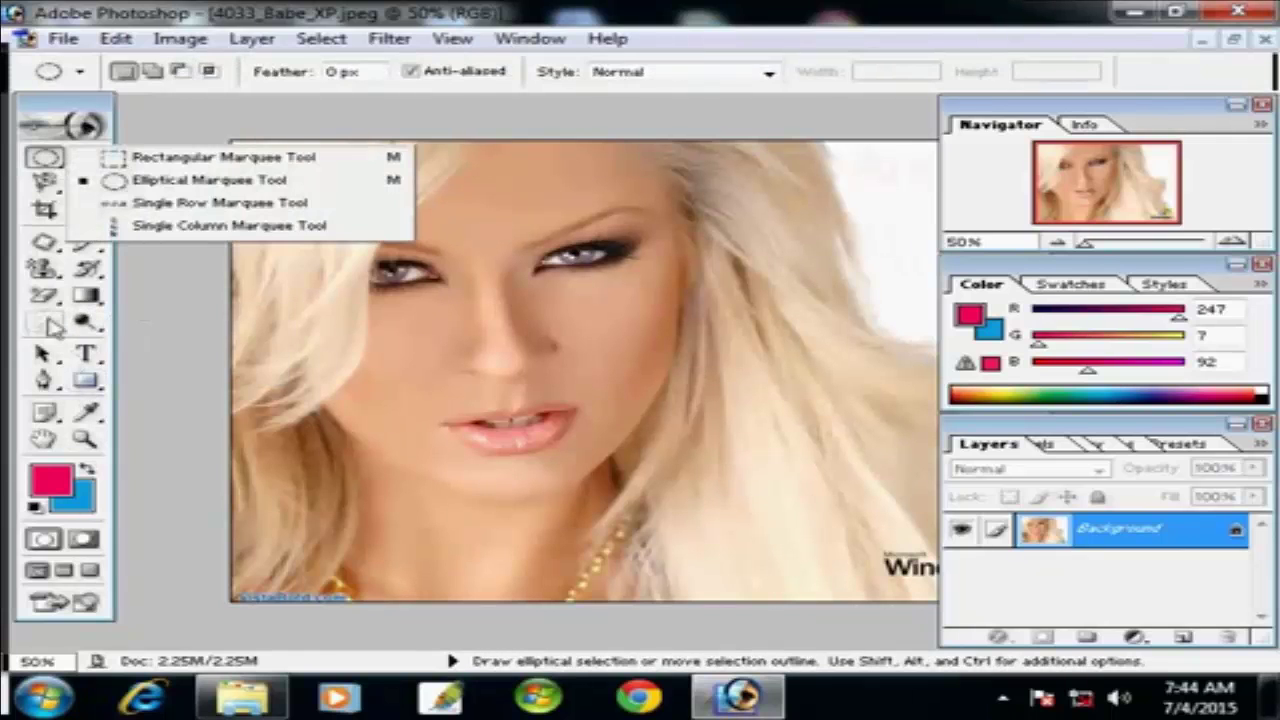
{"action": "left_click_drag", "start_coordinate": [43, 321], "coordinate": [140, 330]}
{"action": "left_click", "coordinate": [217, 72]}
{"action": "left_click_drag", "start_coordinate": [180, 137], "coordinate": [347, 144]}
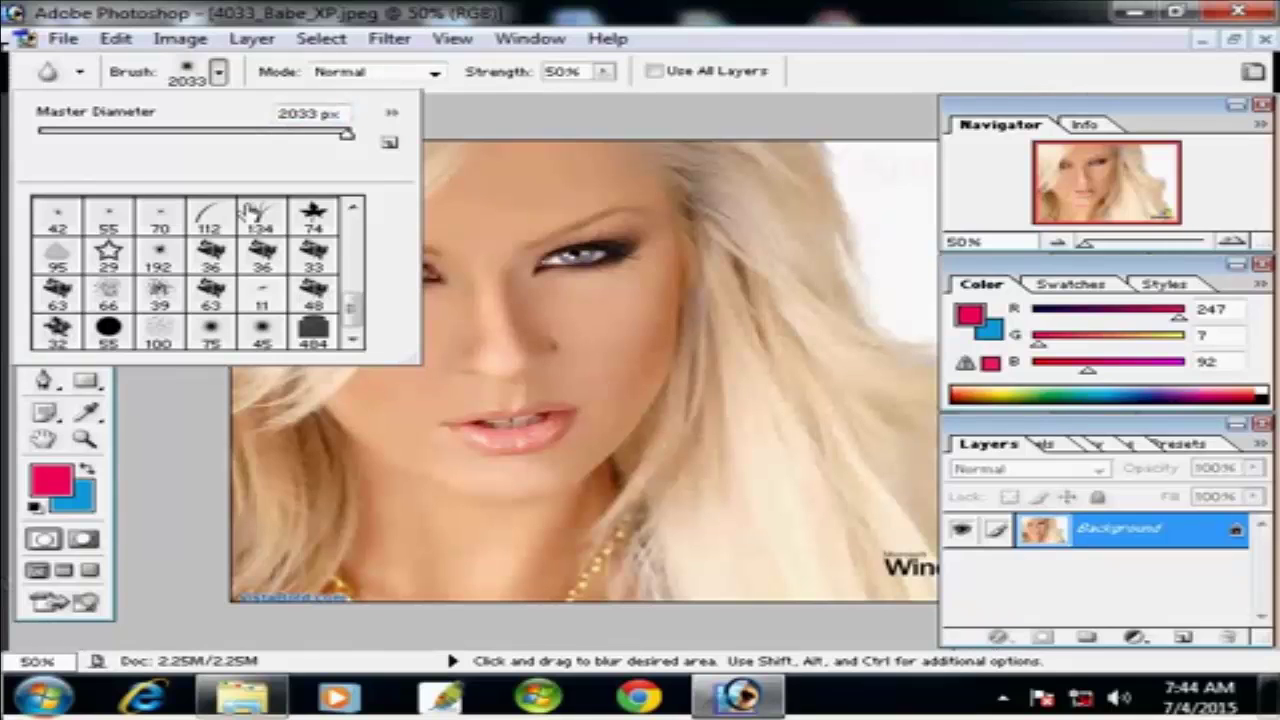
{"action": "left_click", "coordinate": [256, 136]}
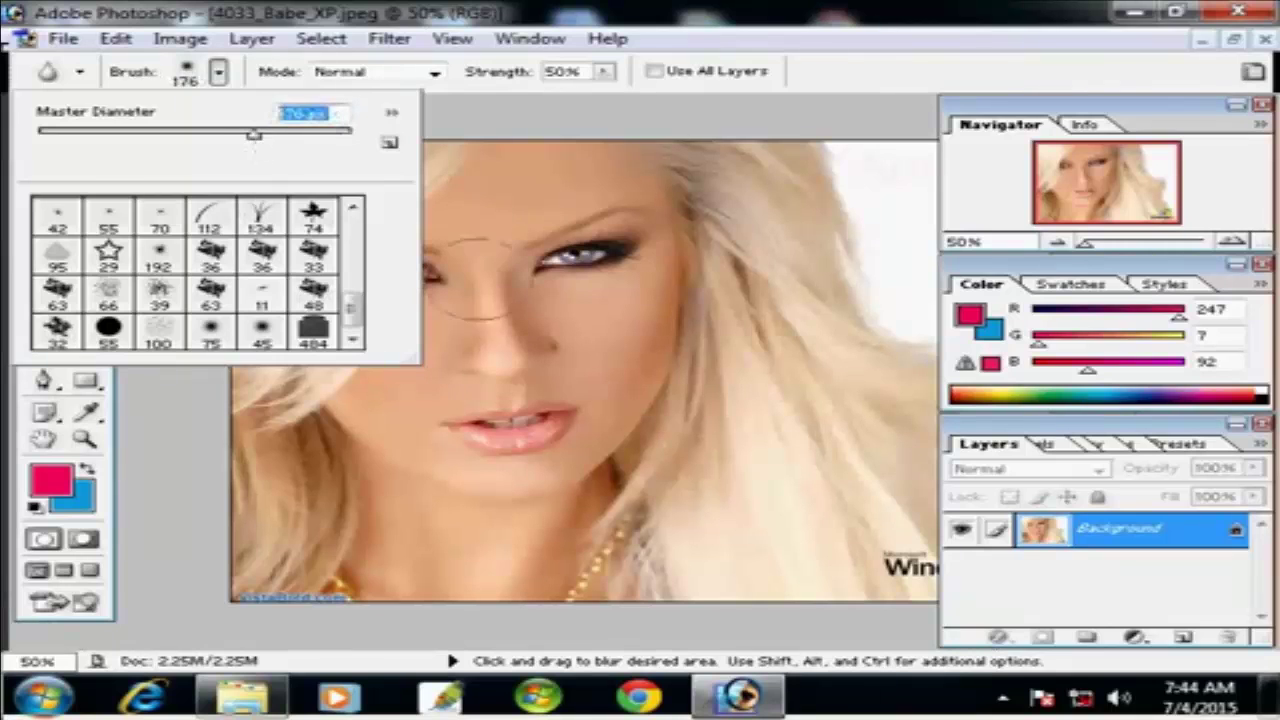
{"action": "left_click", "coordinate": [263, 137]}
{"action": "left_click", "coordinate": [276, 137]}
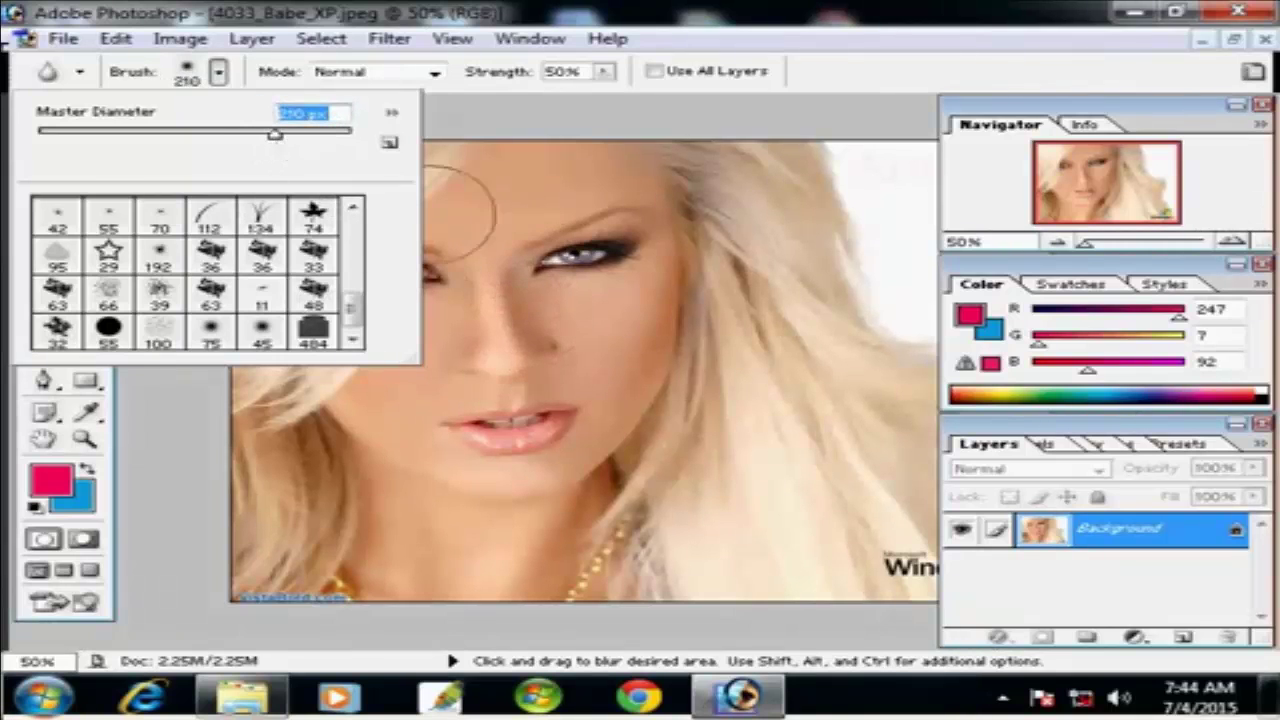
{"action": "left_click", "coordinate": [302, 137]}
{"action": "left_click", "coordinate": [521, 332]}
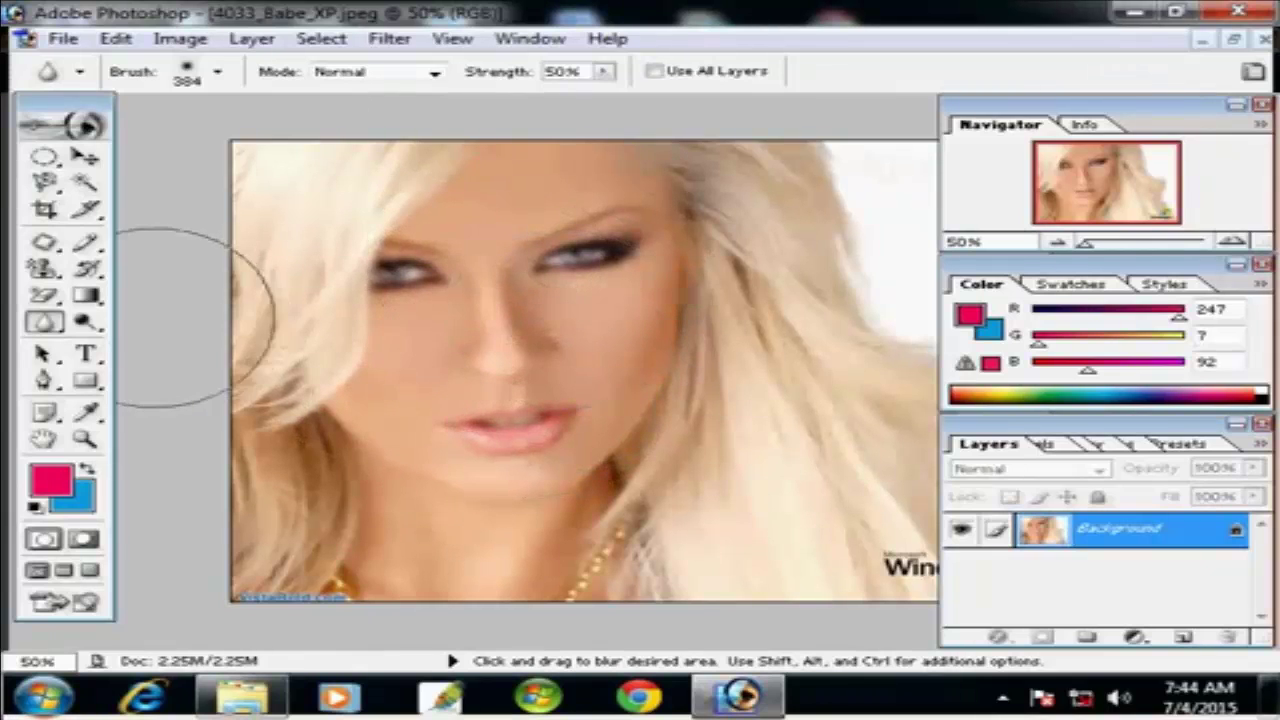
Restore the original sharpness of both eyes and the lips with the History Brush at 72 px
{"action": "left_click", "coordinate": [87, 271]}
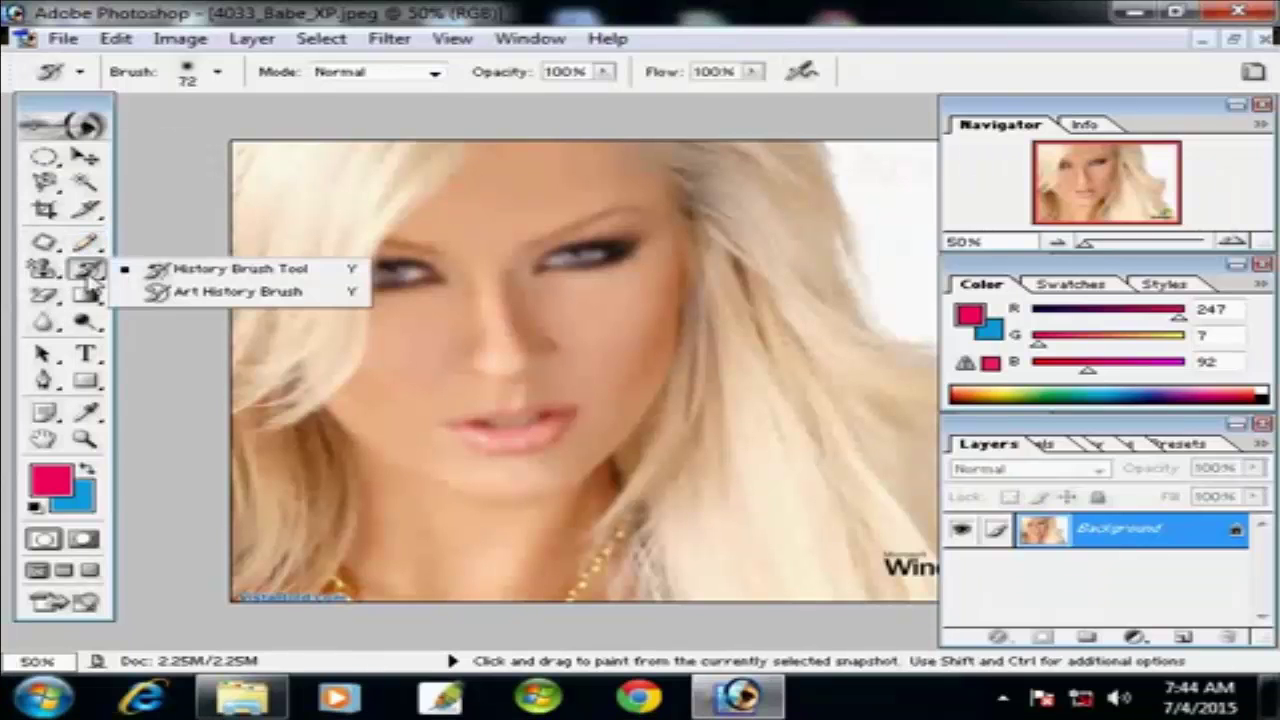
{"action": "left_click", "coordinate": [195, 272]}
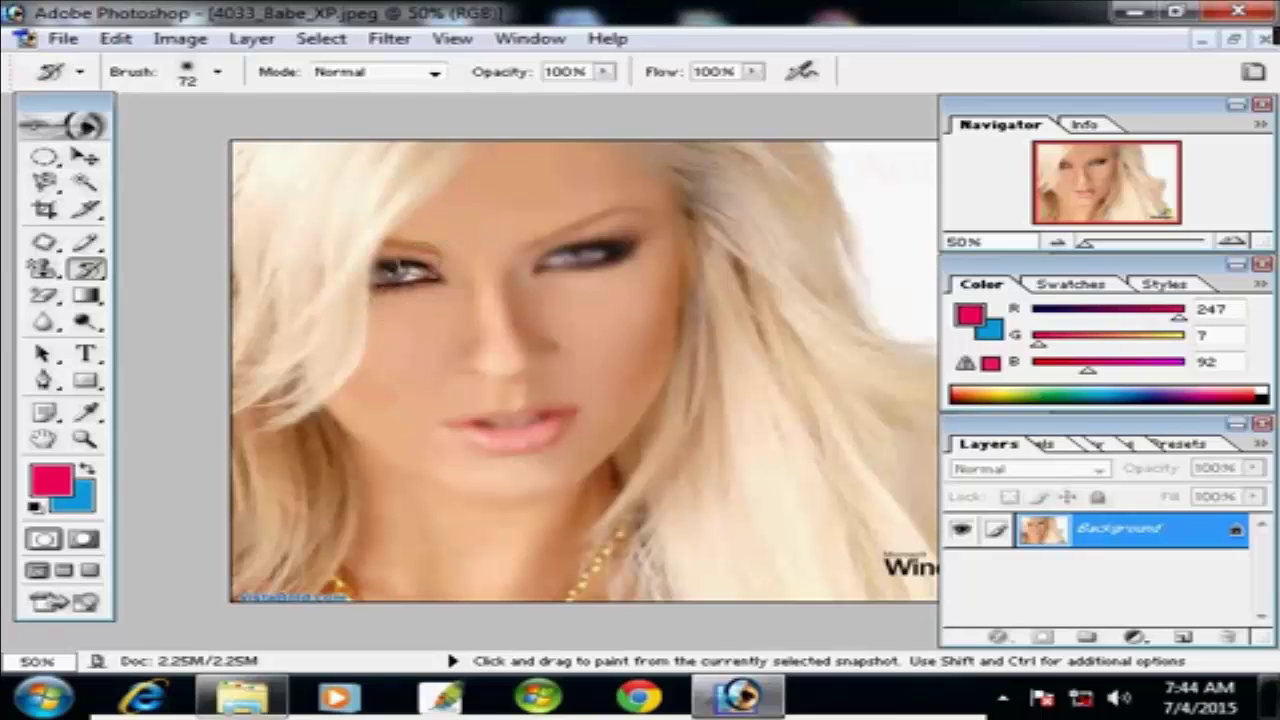
{"action": "left_click_drag", "start_coordinate": [533, 265], "coordinate": [626, 260]}
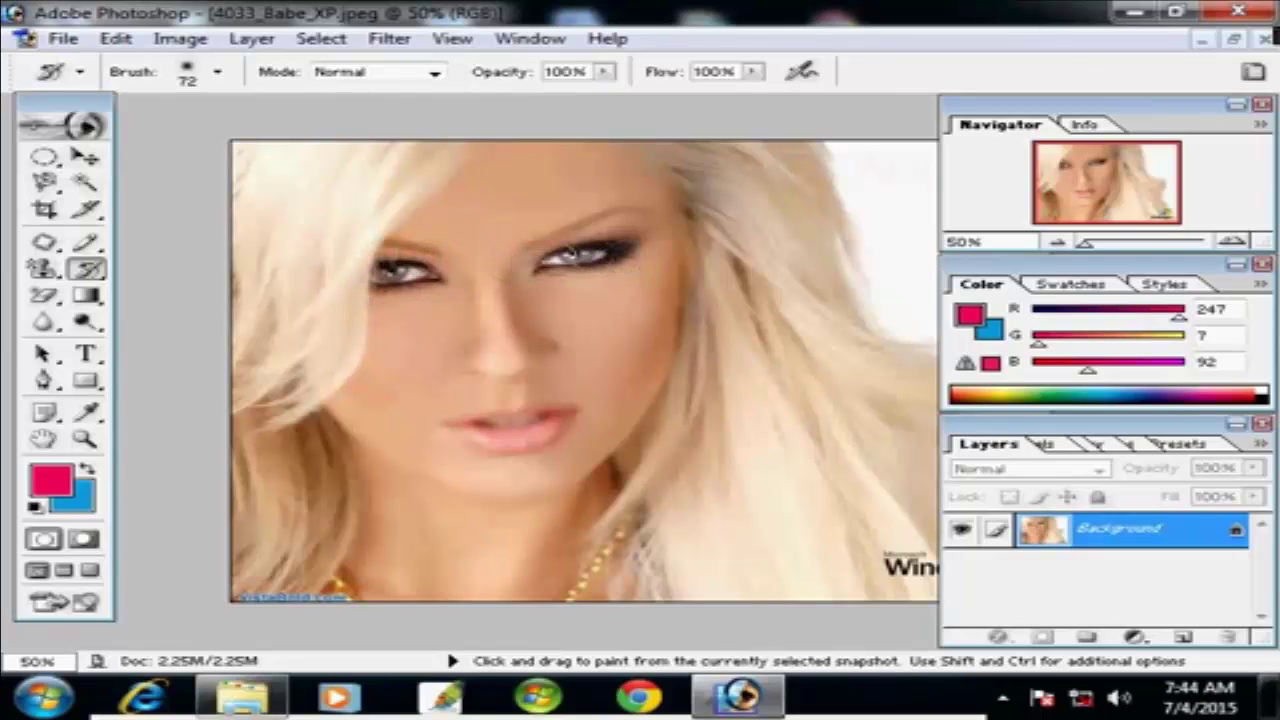
{"action": "mouse_move", "coordinate": [557, 431]}
{"action": "left_mouse_down"}
{"action": "mouse_move", "coordinate": [474, 435]}
{"action": "mouse_move", "coordinate": [568, 405]}
{"action": "mouse_move", "coordinate": [456, 424]}
{"action": "left_mouse_up"}
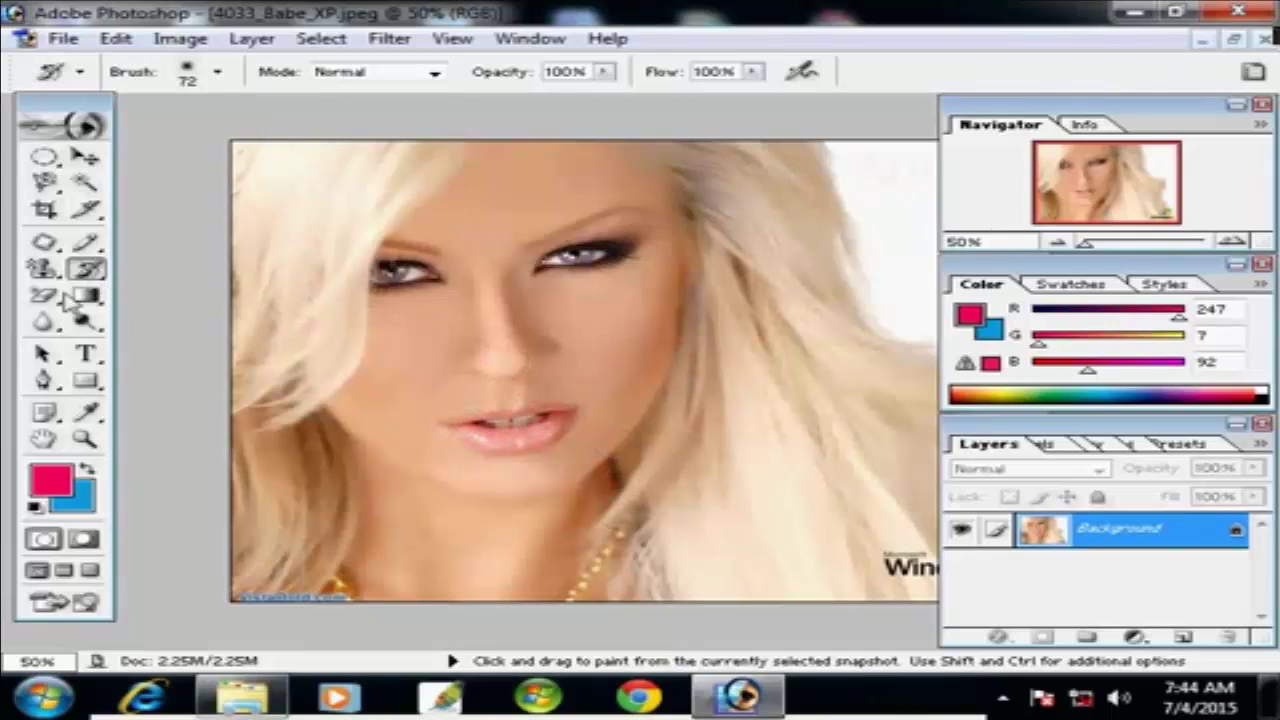
Smudge the hair edge outward into strands over the white background at 82% strength, and switch to the Sharpen tool
{"action": "left_click", "coordinate": [43, 321]}
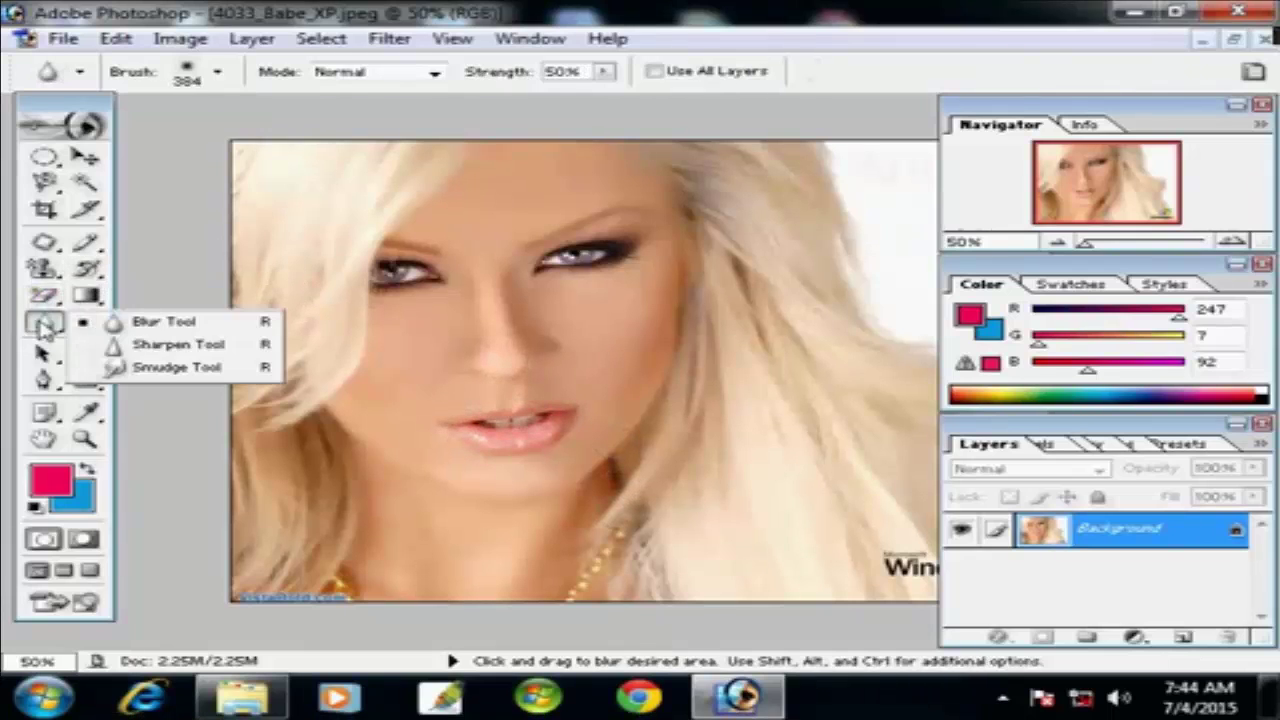
{"action": "left_click", "coordinate": [178, 368]}
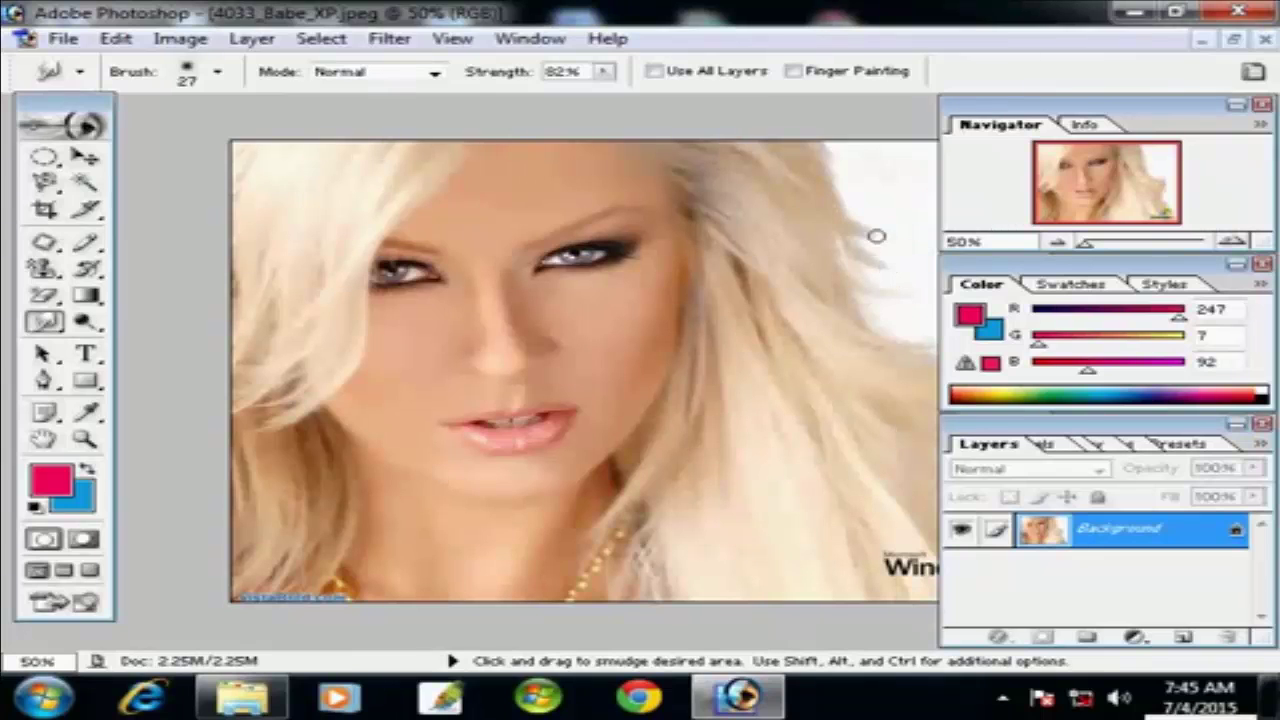
{"action": "left_click_drag", "start_coordinate": [834, 200], "coordinate": [903, 218]}
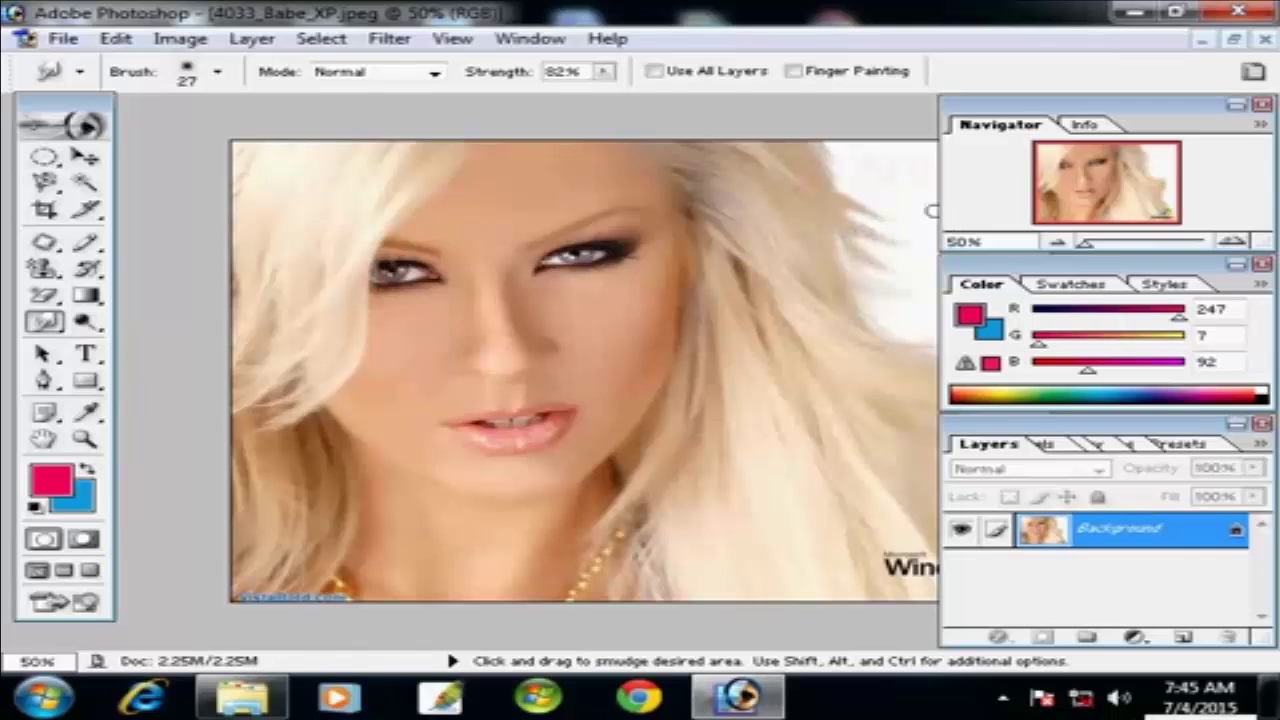
{"action": "right_click", "coordinate": [44, 323]}
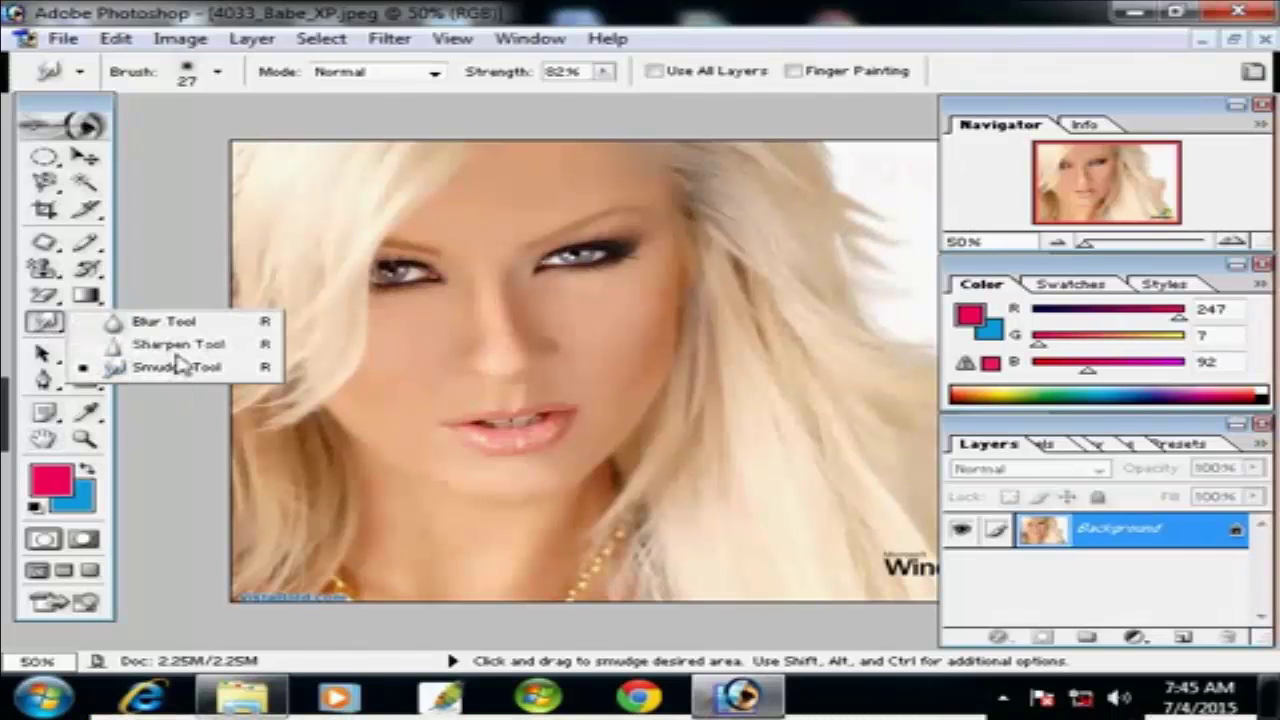
{"action": "left_click", "coordinate": [178, 345]}
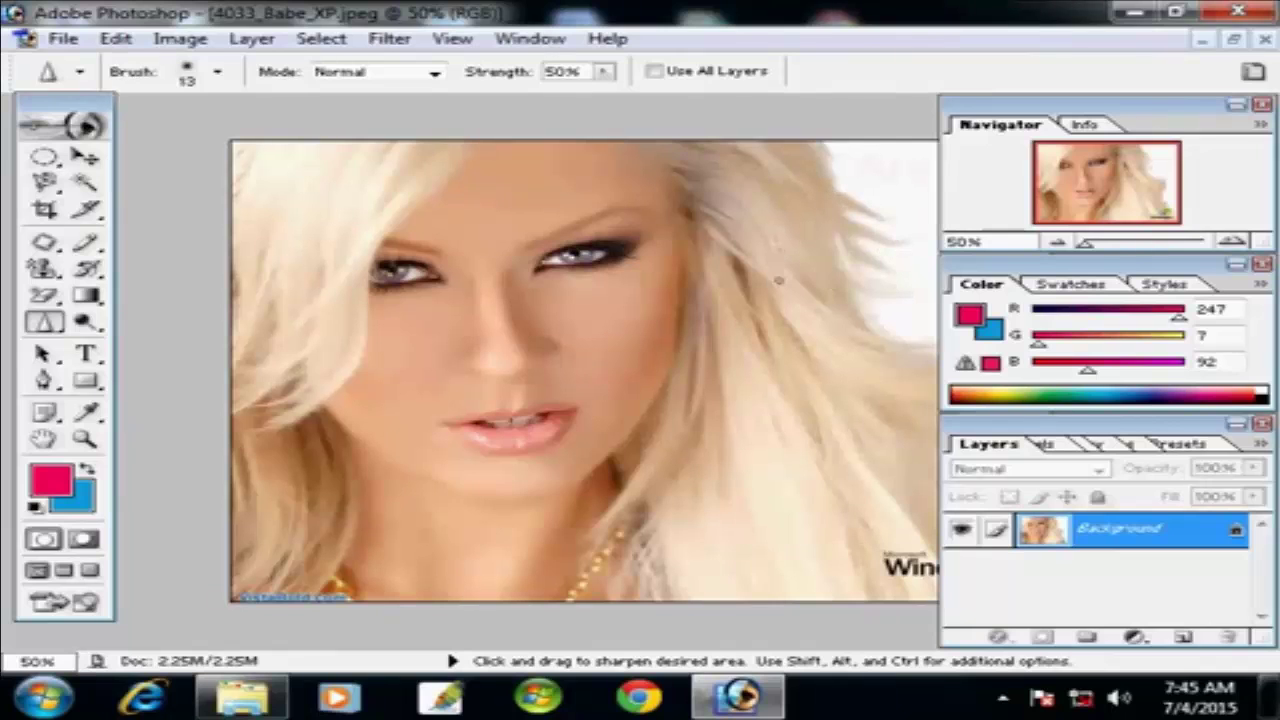
Activate the Burn tool and reduce its brush to 30 px for close-up work on the eye
{"action": "left_click", "coordinate": [84, 323]}
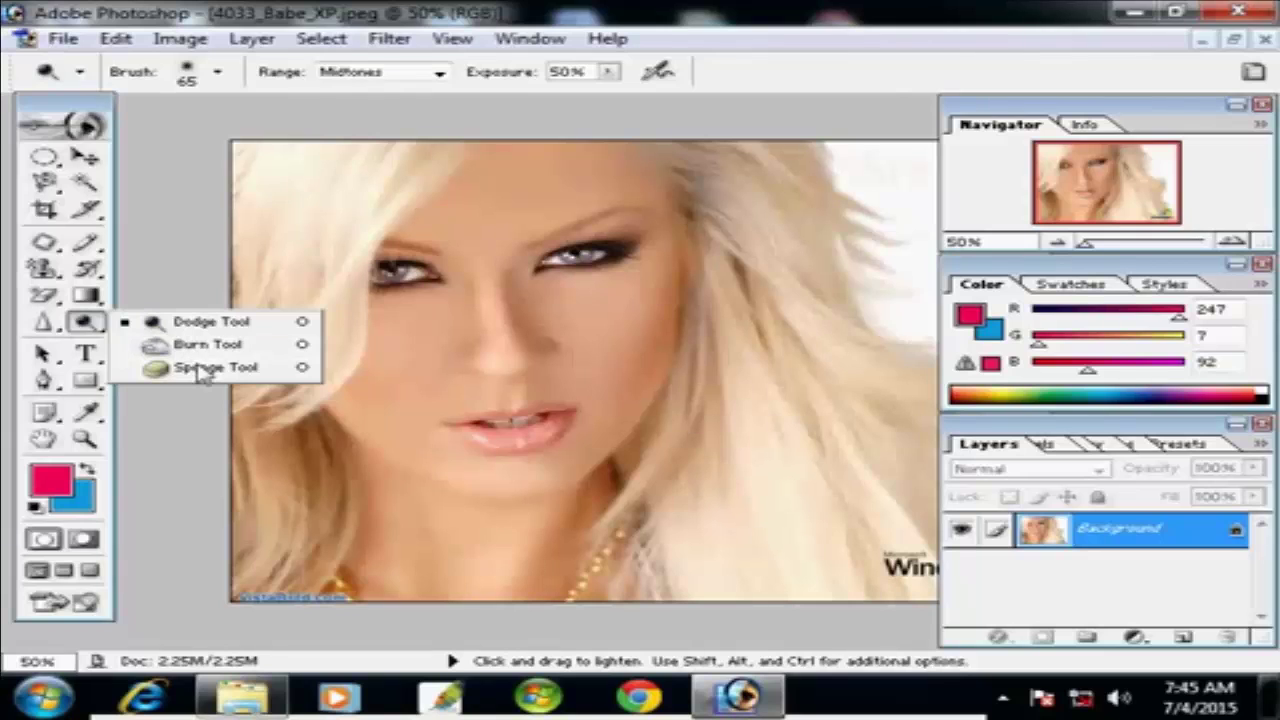
{"action": "left_click", "coordinate": [207, 346]}
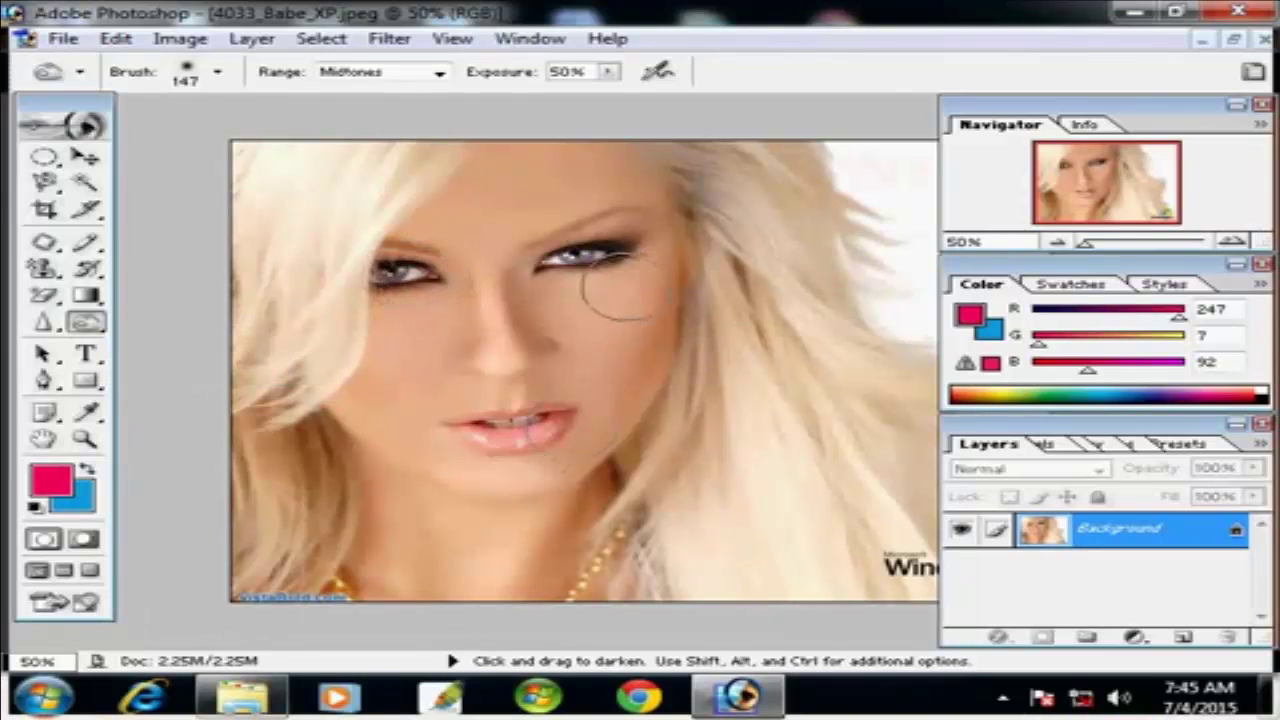
{"action": "left_click", "coordinate": [84, 438]}
{"action": "left_click_drag", "start_coordinate": [259, 142], "coordinate": [948, 514]}
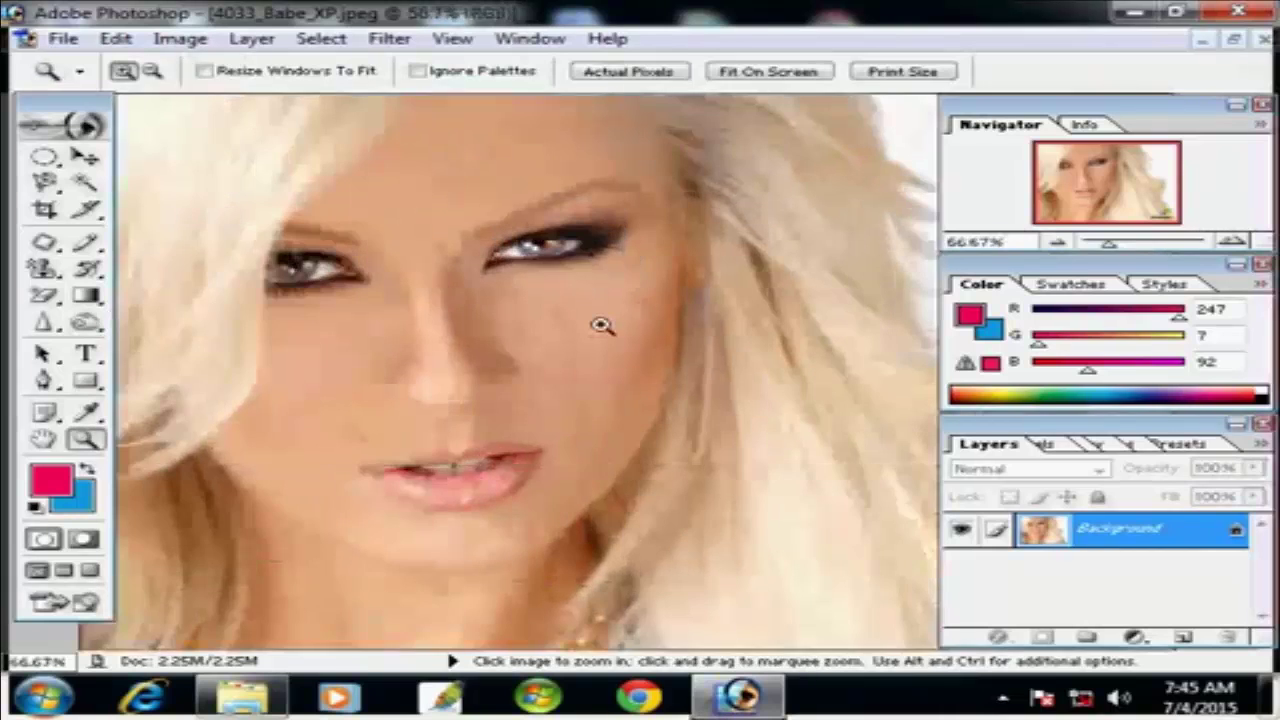
{"action": "left_click", "coordinate": [590, 290]}
{"action": "left_click", "coordinate": [560, 310]}
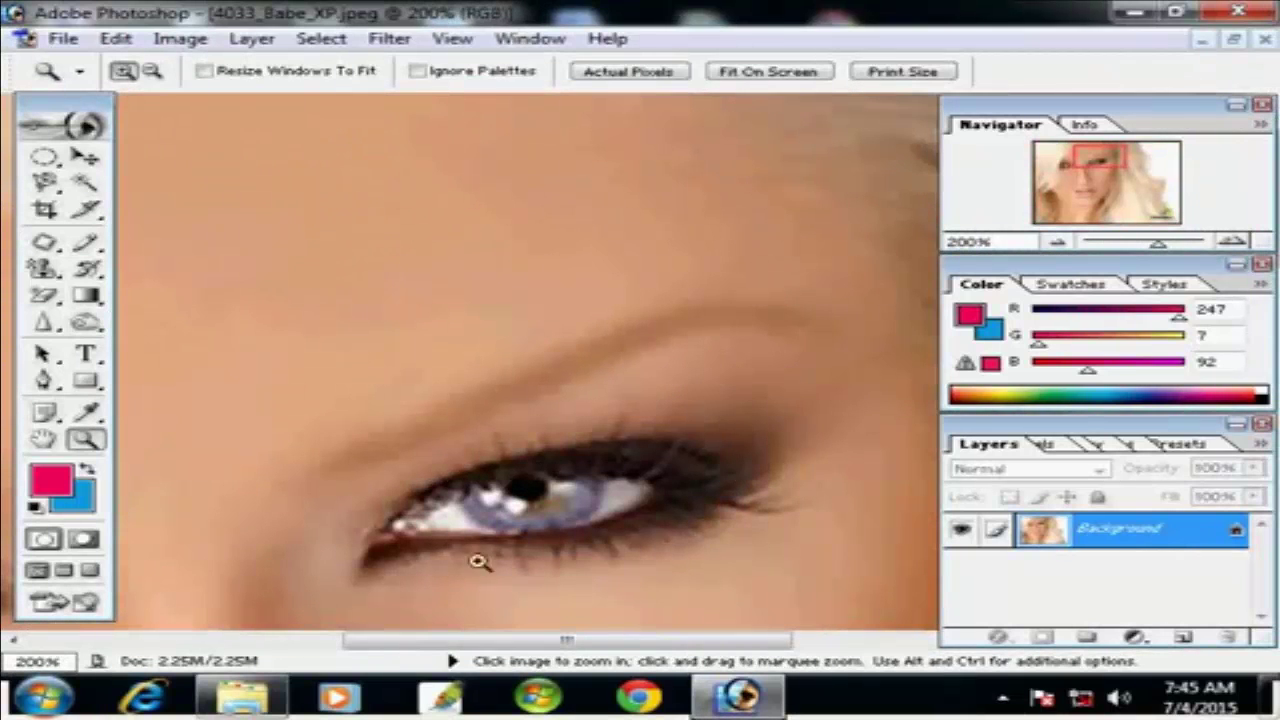
{"action": "left_click_drag", "start_coordinate": [86, 321], "coordinate": [170, 364]}
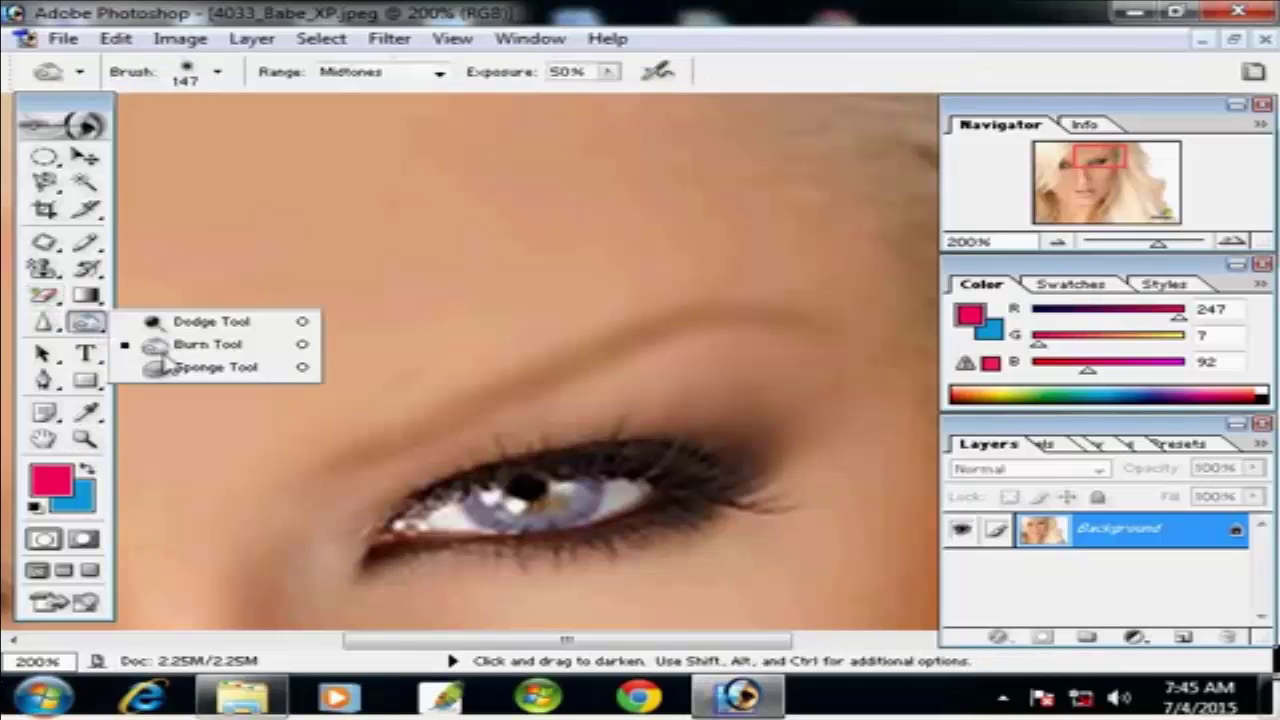
{"action": "left_click", "coordinate": [187, 350]}
{"action": "key", "text": "bracketleft"}
{"action": "key", "text": "bracketleft"}
{"action": "key", "text": "bracketleft"}
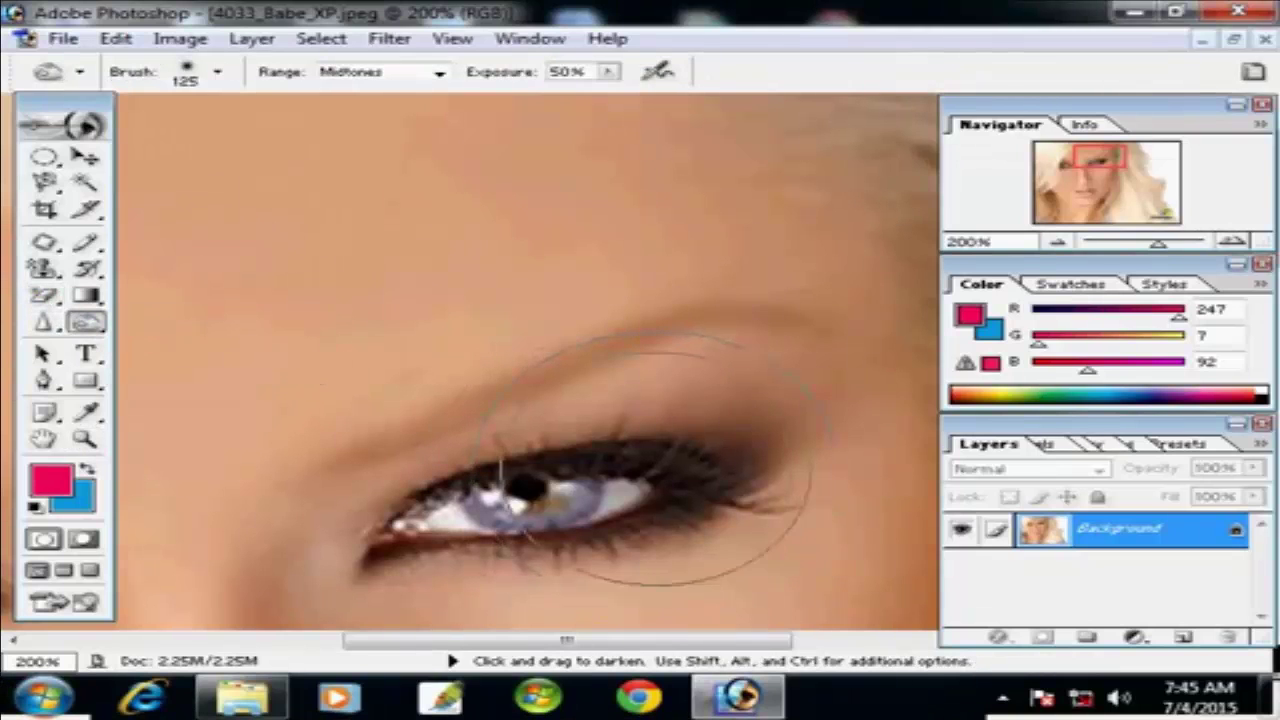
{"action": "key", "text": "bracketleft"}
{"action": "key", "text": "bracketleft"}
{"action": "key", "text": "bracketleft"}
{"action": "key", "text": "bracketleft"}
{"action": "key", "text": "bracketleft"}
{"action": "key", "text": "bracketleft"}
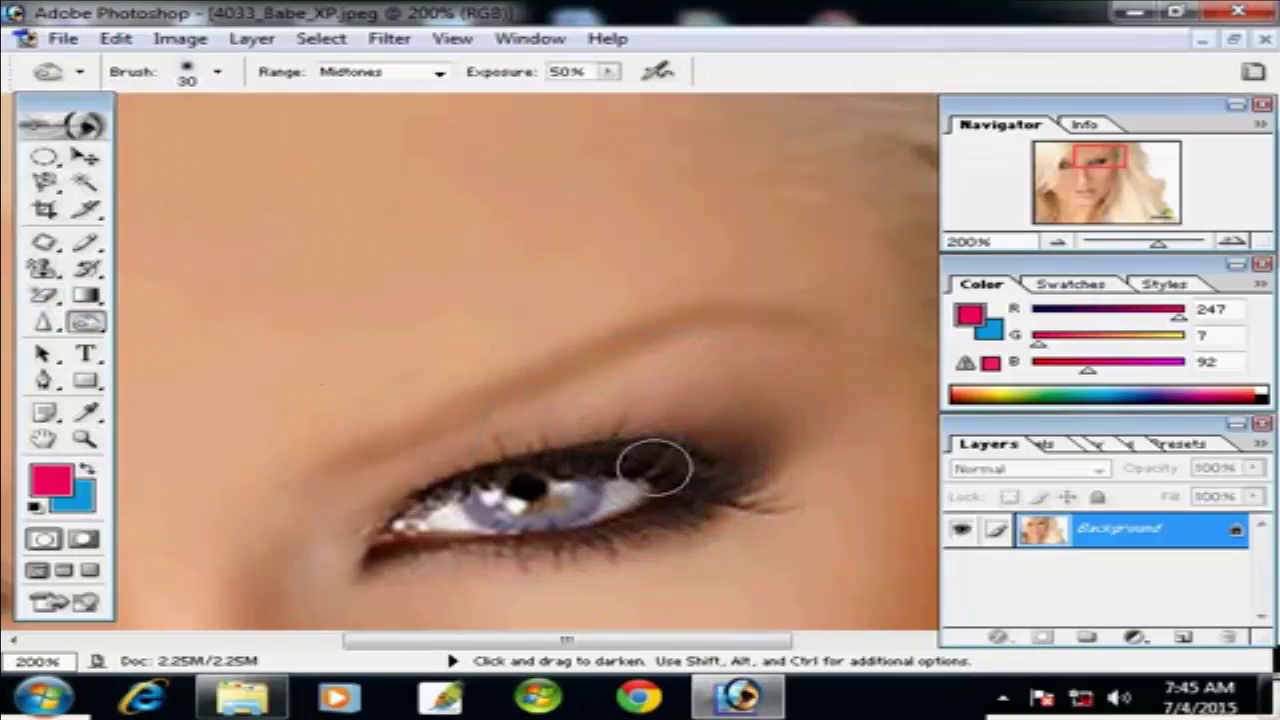
Darken the lash lines and eyebrows of both eyes with the Burn tool at Midtones range and 50% exposure
{"action": "mouse_move", "coordinate": [656, 464]}
{"action": "left_mouse_down"}
{"action": "mouse_move", "coordinate": [508, 463]}
{"action": "mouse_move", "coordinate": [650, 456]}
{"action": "mouse_move", "coordinate": [690, 480]}
{"action": "mouse_move", "coordinate": [521, 539]}
{"action": "mouse_move", "coordinate": [457, 532]}
{"action": "mouse_move", "coordinate": [532, 522]}
{"action": "mouse_move", "coordinate": [550, 505]}
{"action": "mouse_move", "coordinate": [412, 538]}
{"action": "left_mouse_up"}
{"action": "mouse_move", "coordinate": [366, 438]}
{"action": "left_mouse_down"}
{"action": "mouse_move", "coordinate": [755, 317]}
{"action": "mouse_move", "coordinate": [400, 428]}
{"action": "mouse_move", "coordinate": [448, 412]}
{"action": "left_mouse_up"}
{"action": "key", "text": "space"}
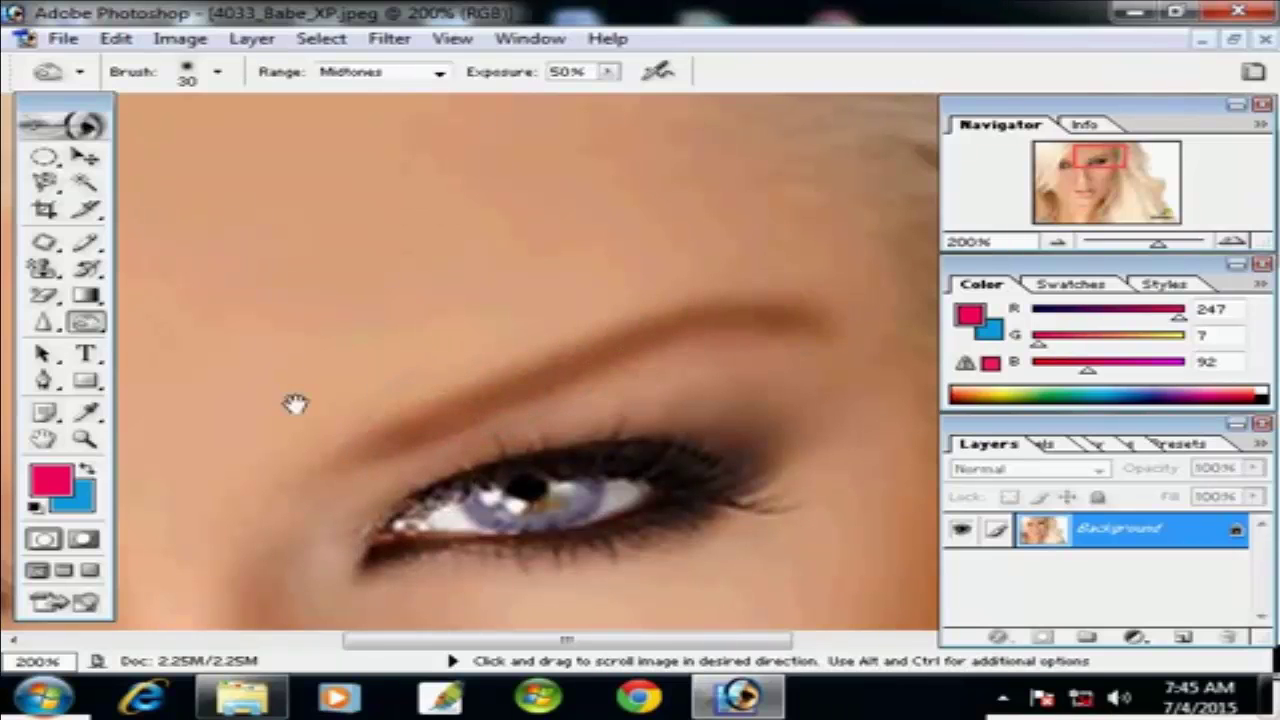
{"action": "left_click_drag", "start_coordinate": [294, 404], "coordinate": [880, 376]}
{"action": "mouse_move", "coordinate": [600, 401]}
{"action": "left_mouse_down"}
{"action": "mouse_move", "coordinate": [815, 319]}
{"action": "mouse_move", "coordinate": [558, 300]}
{"action": "mouse_move", "coordinate": [778, 317]}
{"action": "left_mouse_up"}
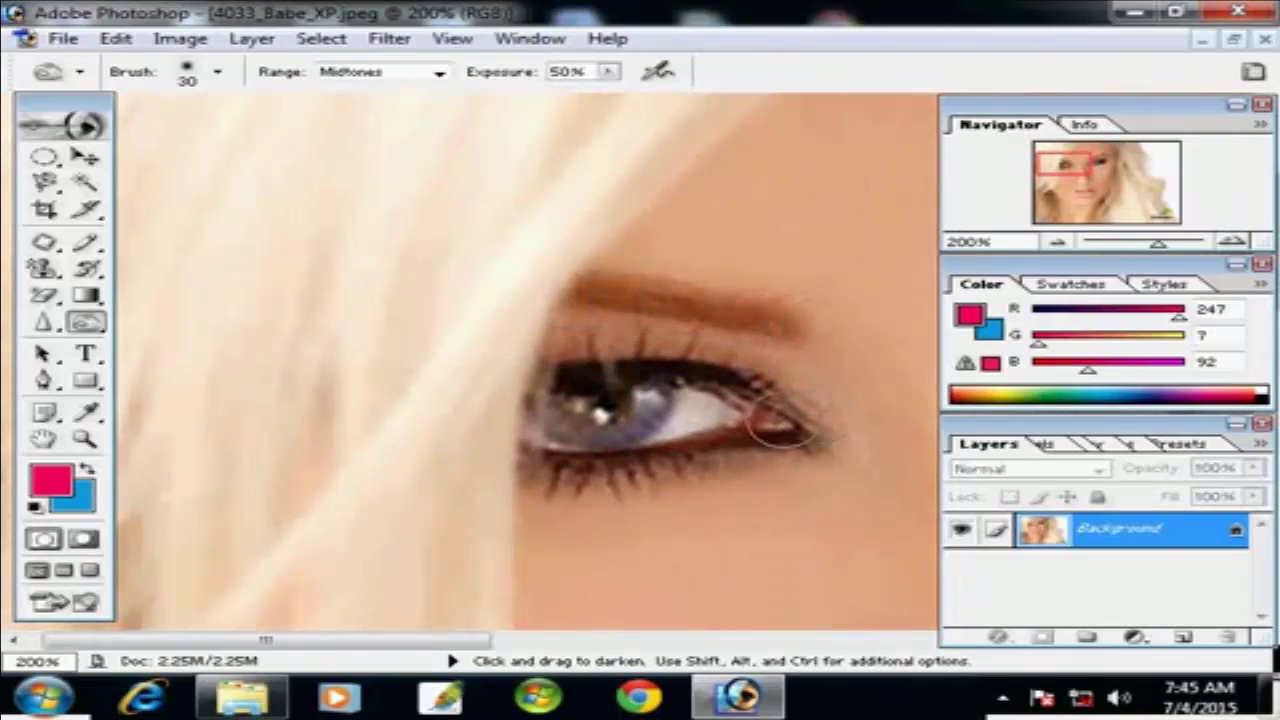
{"action": "mouse_move", "coordinate": [778, 420]}
{"action": "left_mouse_down"}
{"action": "mouse_move", "coordinate": [602, 371]}
{"action": "mouse_move", "coordinate": [575, 377]}
{"action": "mouse_move", "coordinate": [563, 421]}
{"action": "mouse_move", "coordinate": [565, 451]}
{"action": "mouse_move", "coordinate": [725, 473]}
{"action": "mouse_move", "coordinate": [790, 436]}
{"action": "left_mouse_up"}
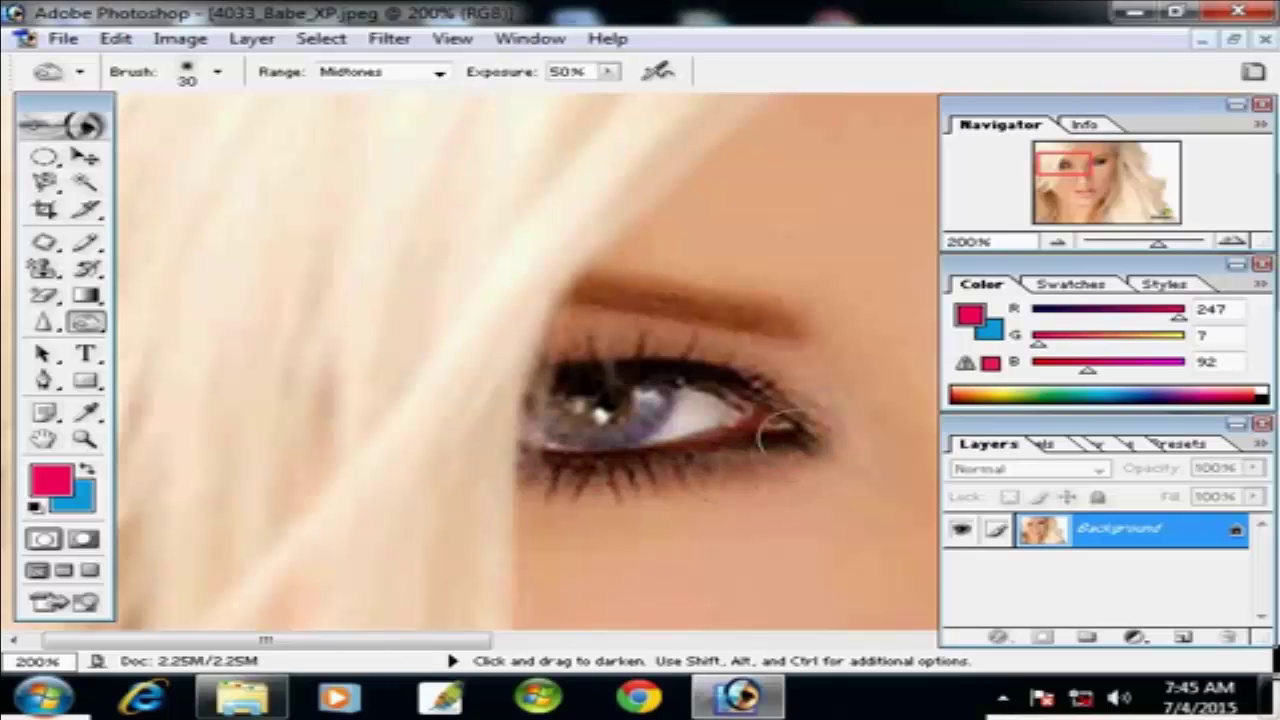
Desaturate both eyebrows using the Sponge tool with a 65 px brush in Desaturate mode at 50% flow
{"action": "key", "text": "z"}
{"action": "left_click", "coordinate": [737, 374], "text": "alt"}
{"action": "left_click", "coordinate": [740, 376], "text": "alt"}
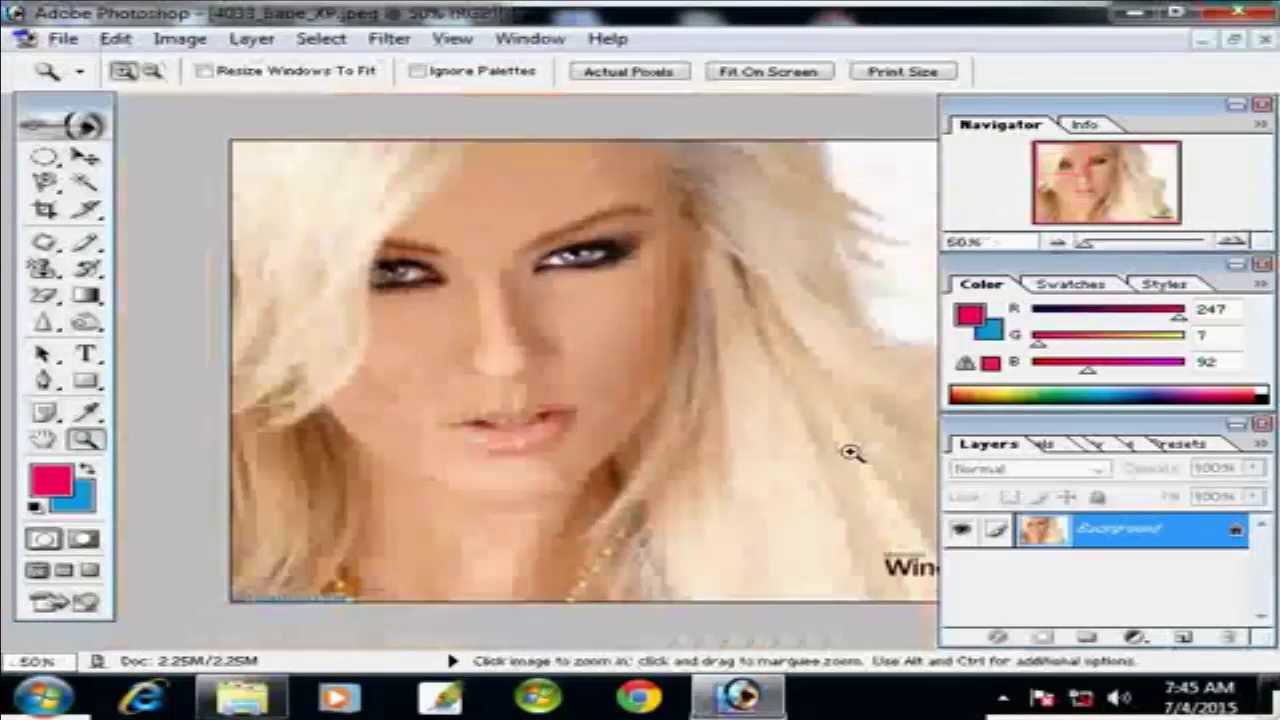
{"action": "right_click", "coordinate": [91, 327]}
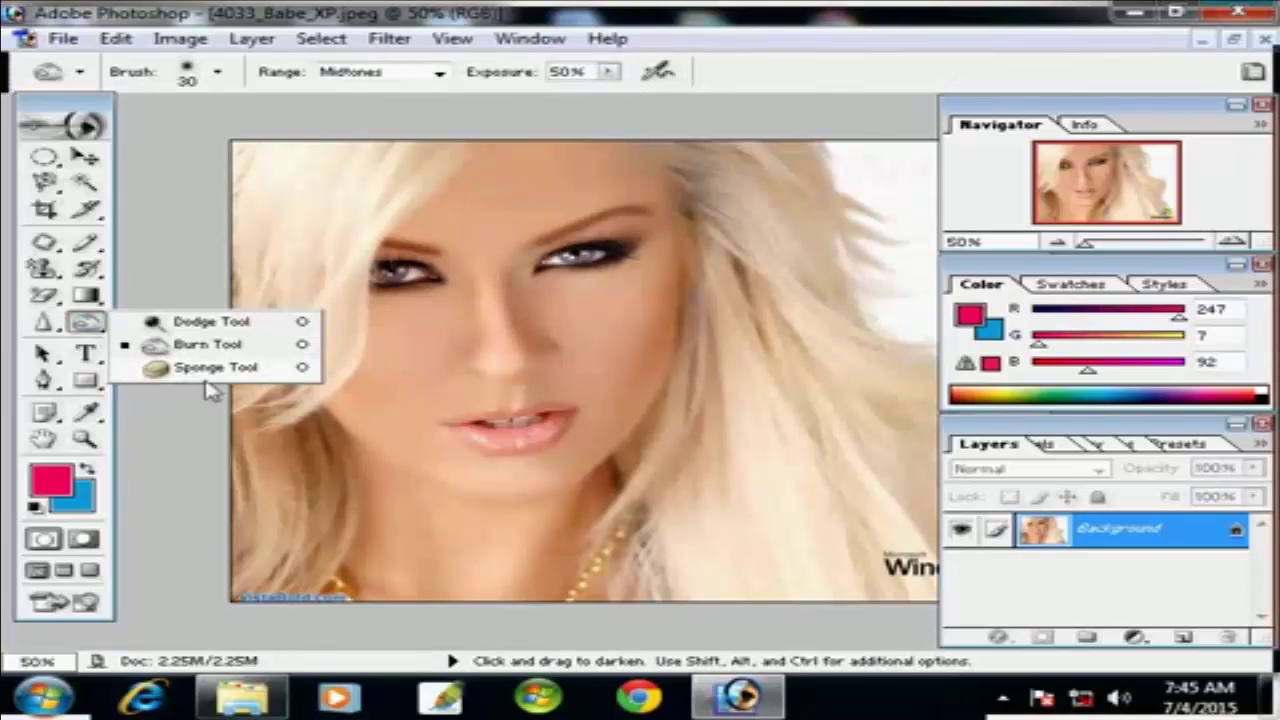
{"action": "left_click", "coordinate": [215, 368]}
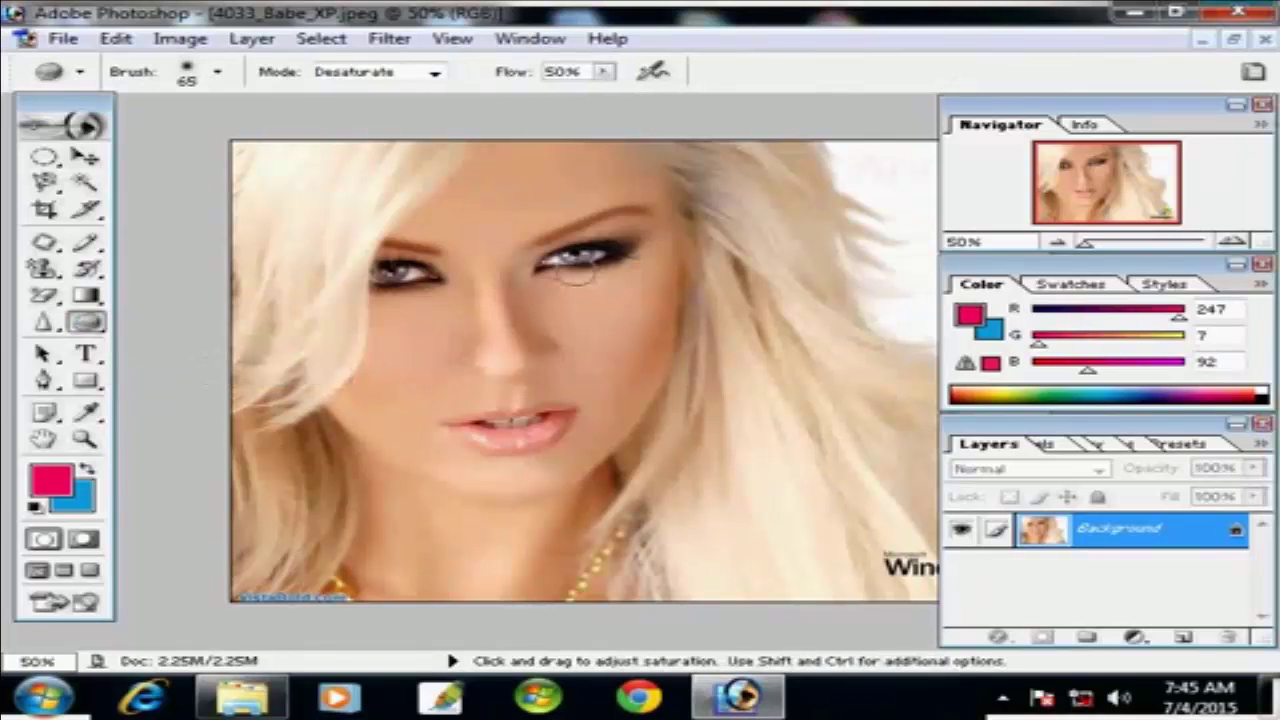
{"action": "left_click_drag", "start_coordinate": [582, 255], "coordinate": [573, 257]}
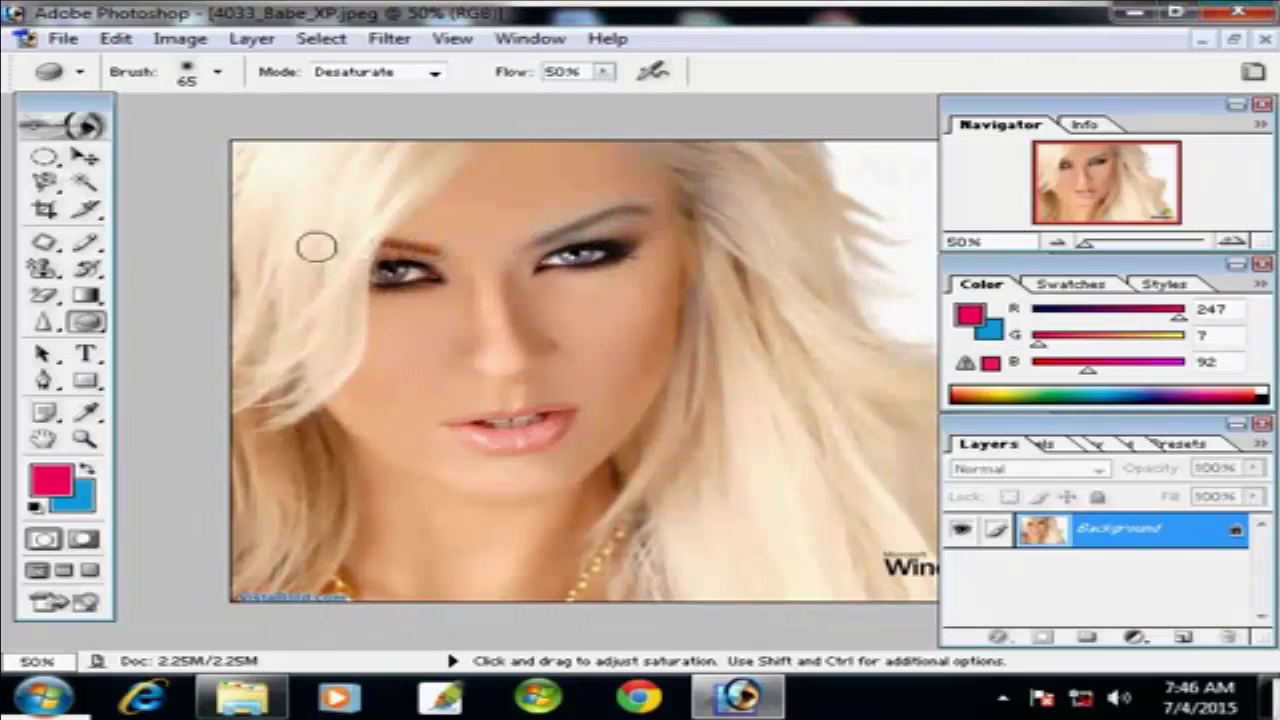
{"action": "left_click_drag", "start_coordinate": [317, 249], "coordinate": [406, 244]}
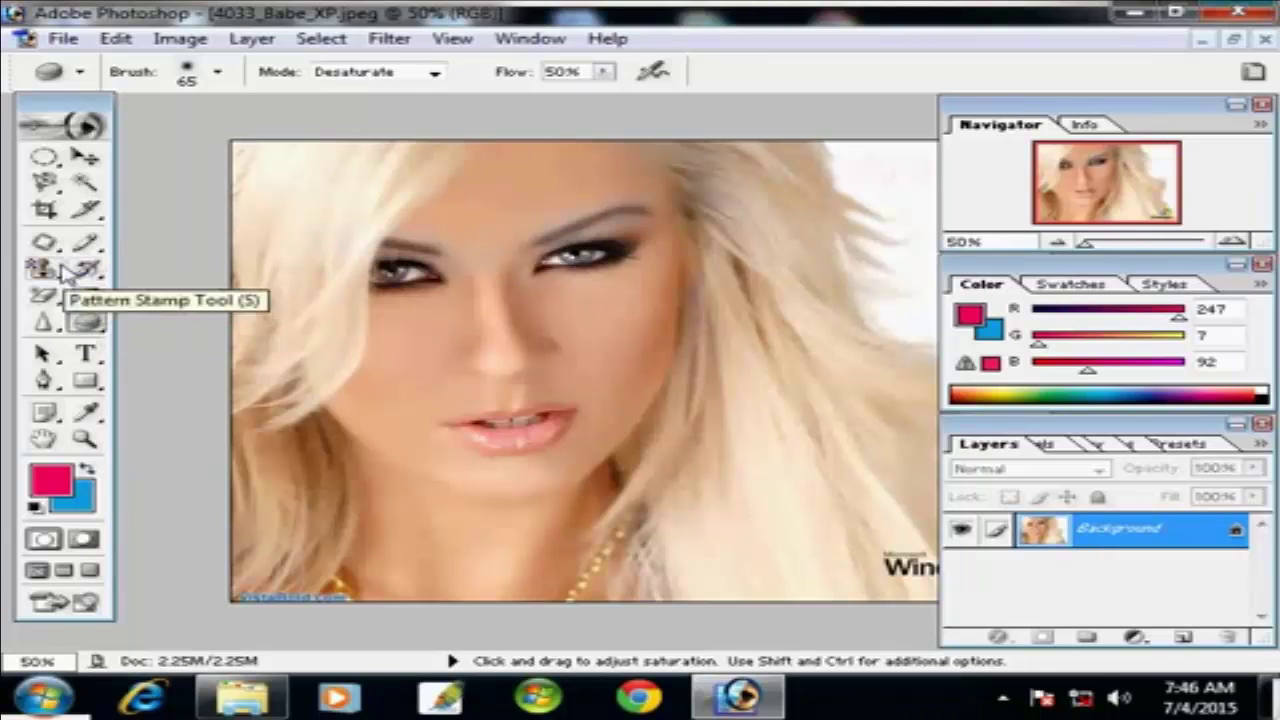
Exit the program without saving the changes to the portrait
{"action": "left_click", "coordinate": [1240, 12]}
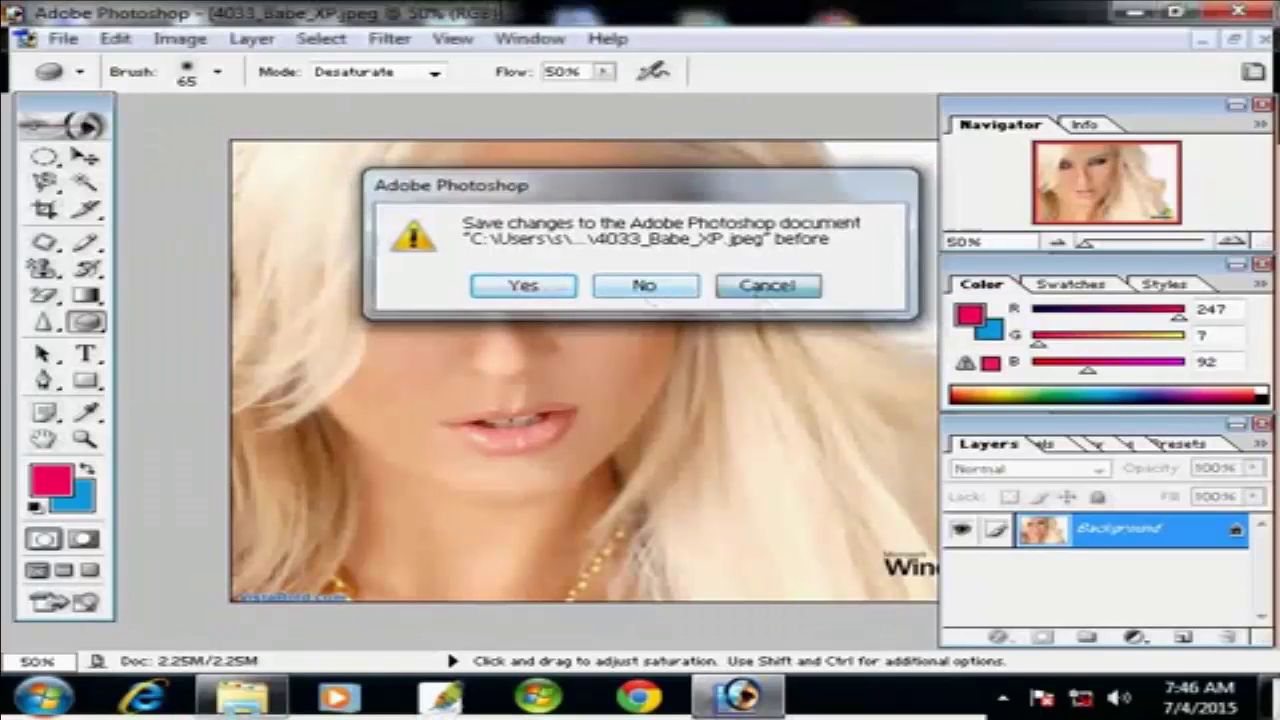
{"action": "left_click", "coordinate": [645, 287]}
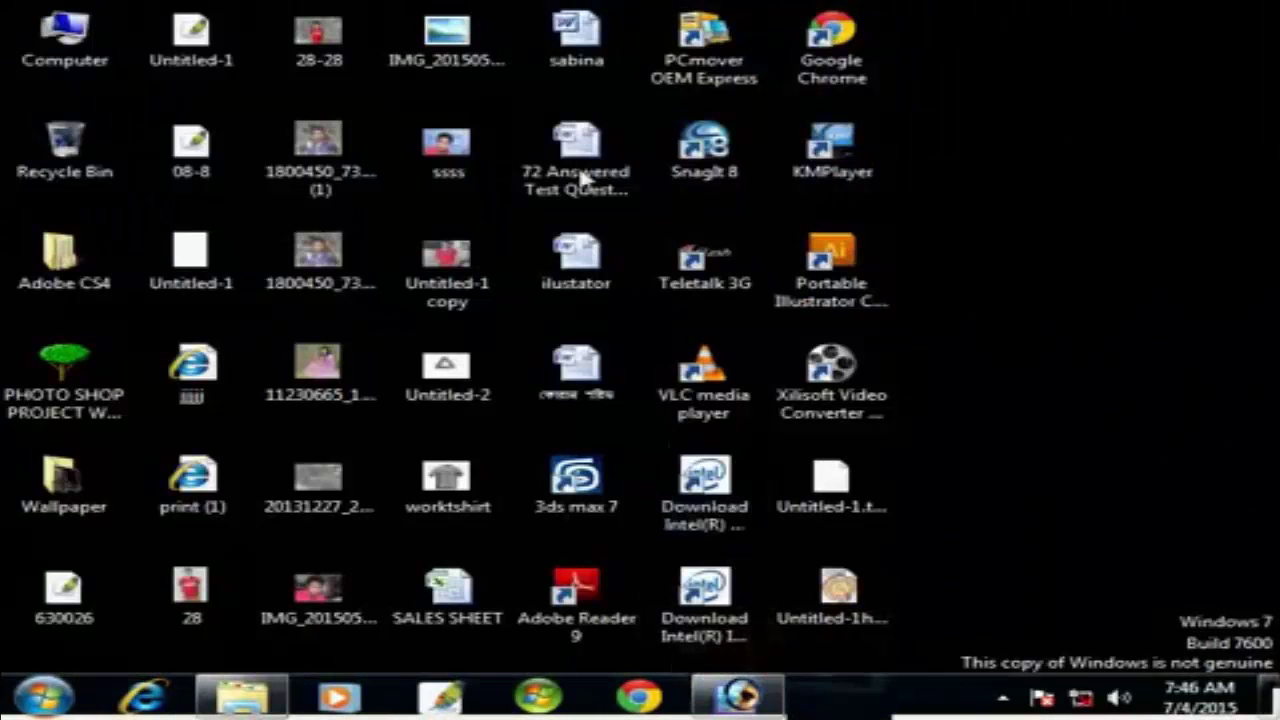
{"action": "double_click", "coordinate": [722, 144]}
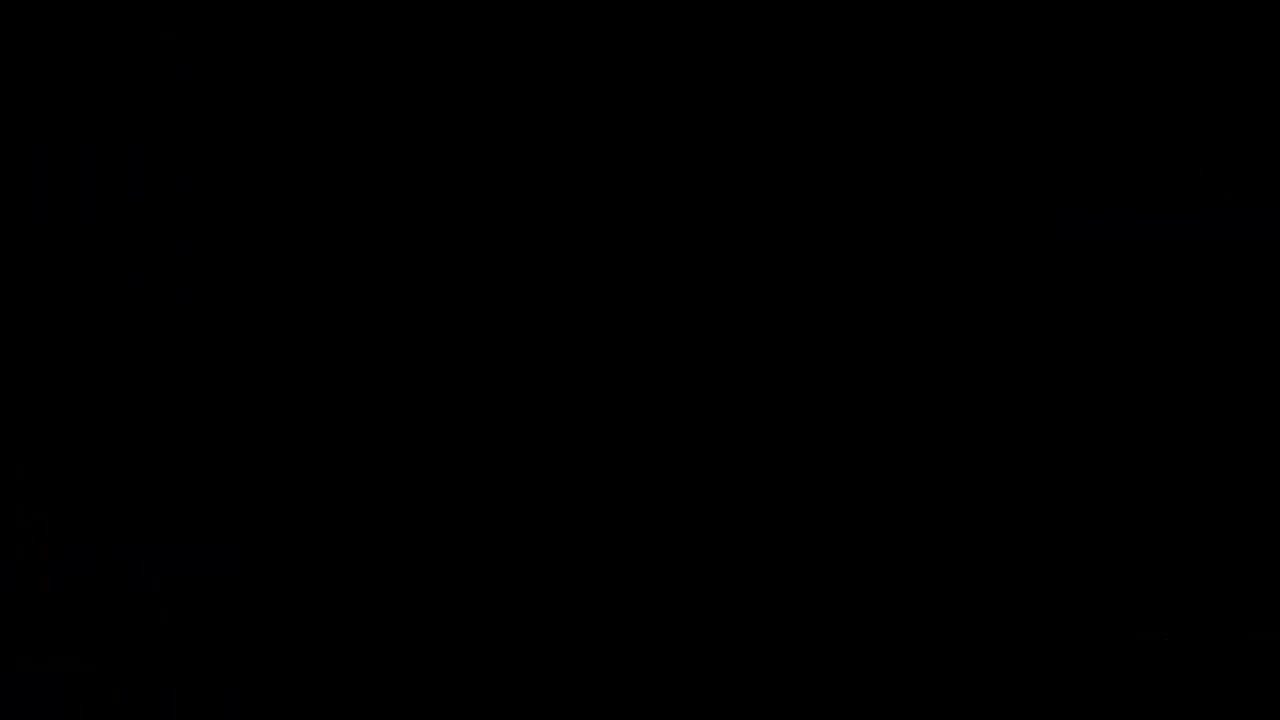